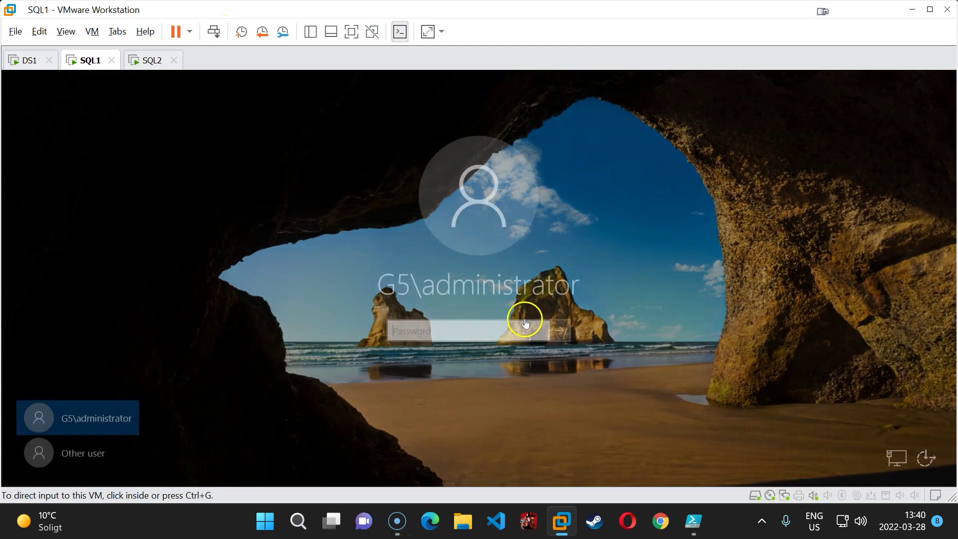
Sign in to the SQL1 virtual machine with the G5 domain administrator account's password.
key(Return)
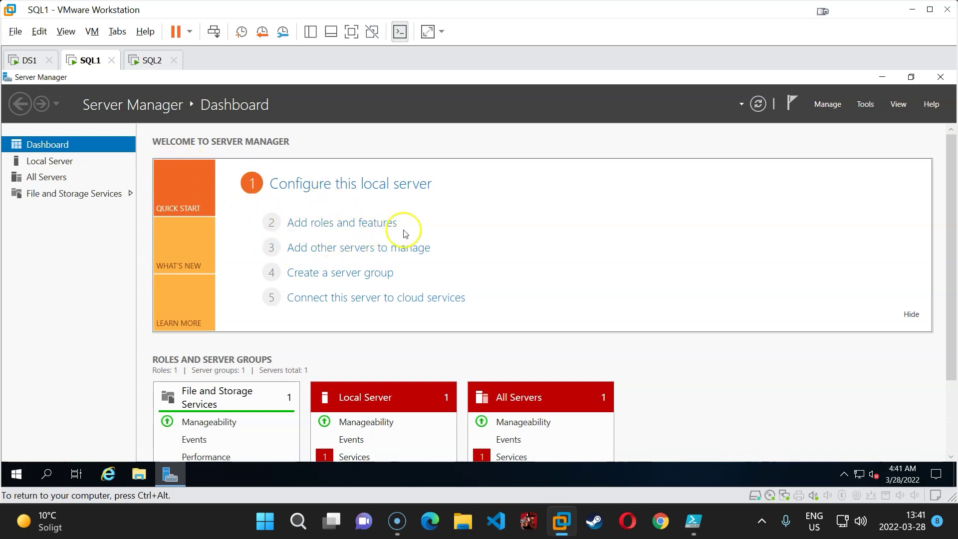
Examine the Failover Clustering feature and its required tools in SQL1's Add Roles and Features wizard, and cancel without installing anything.
click(348, 222)
click(439, 413)
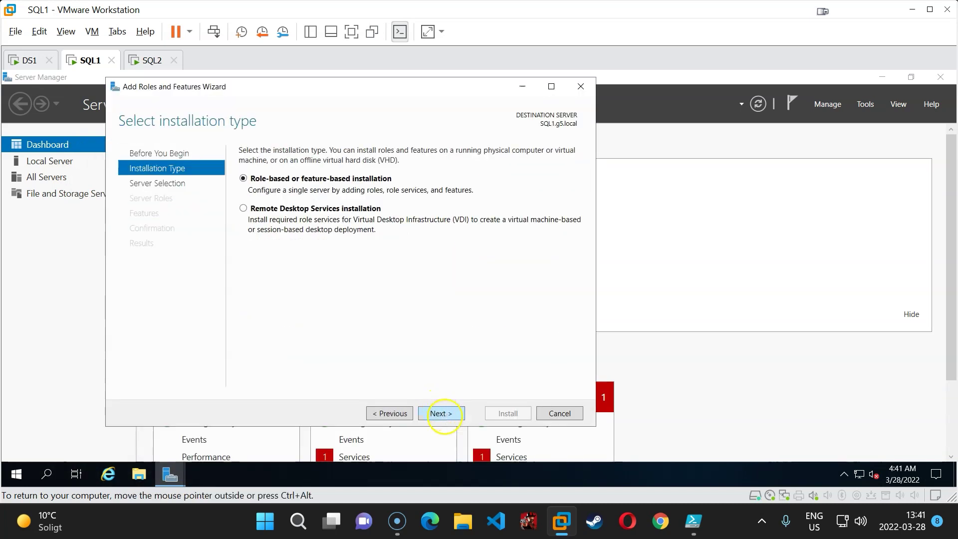
click(451, 416)
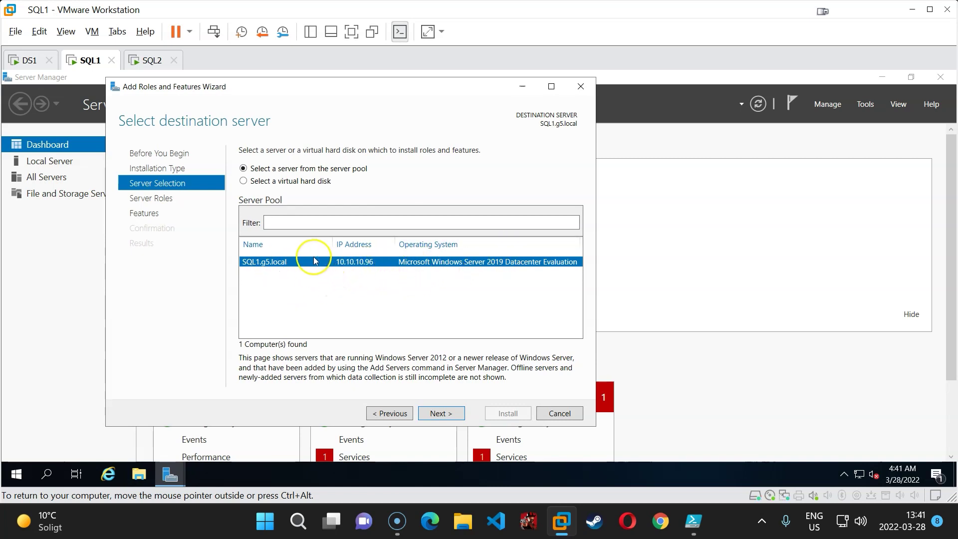
click(447, 413)
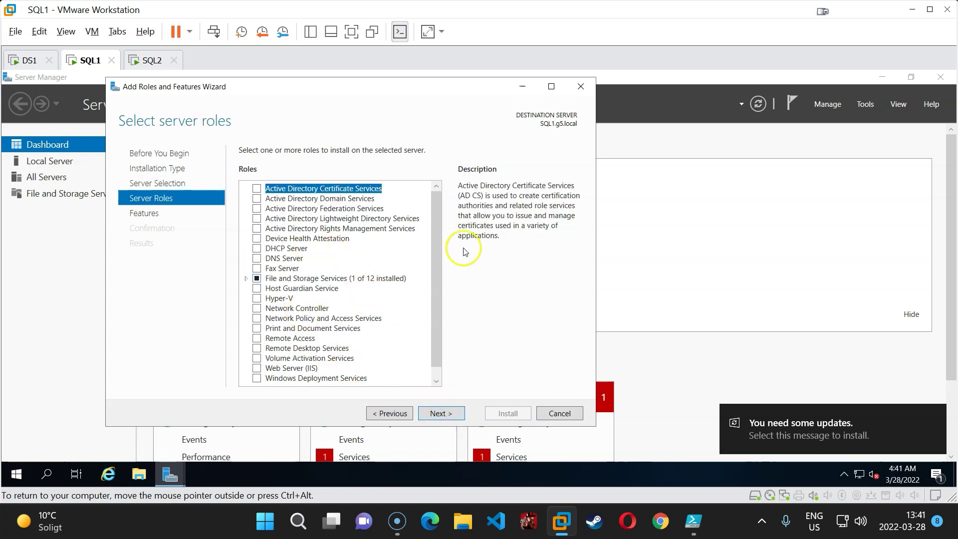
click(449, 414)
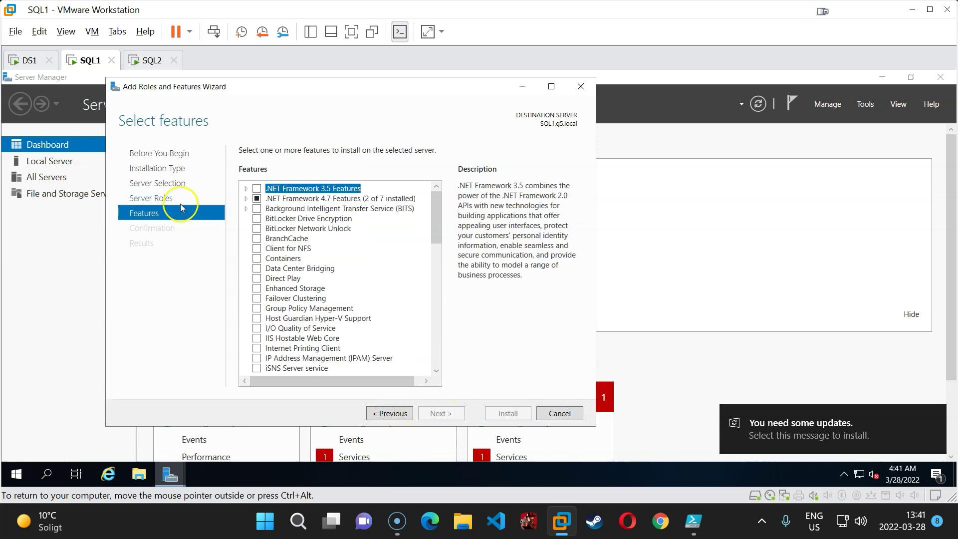
click(286, 299)
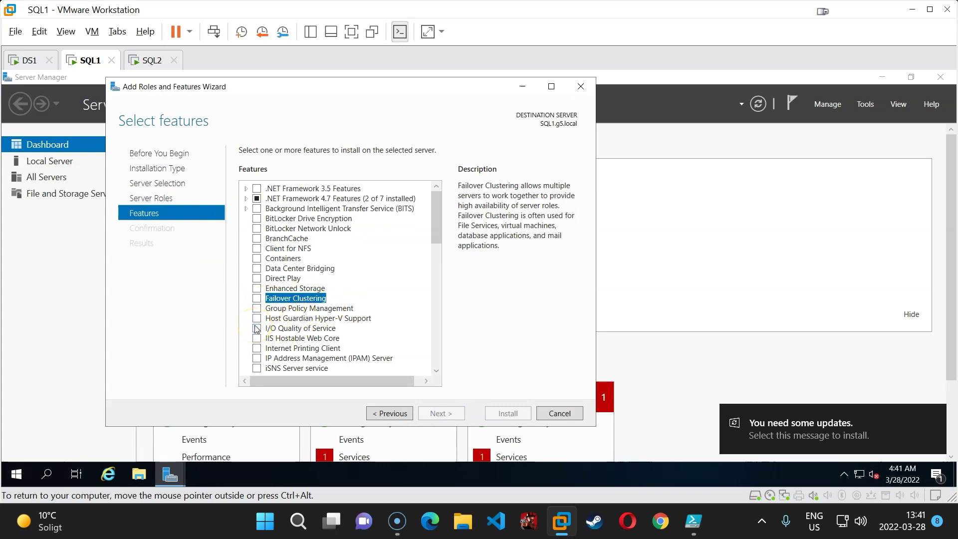
click(257, 299)
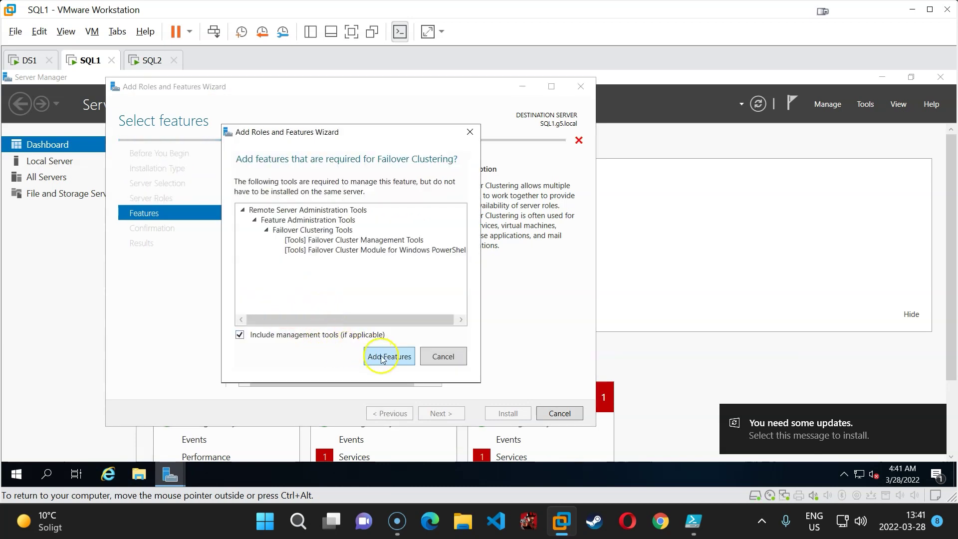
click(454, 359)
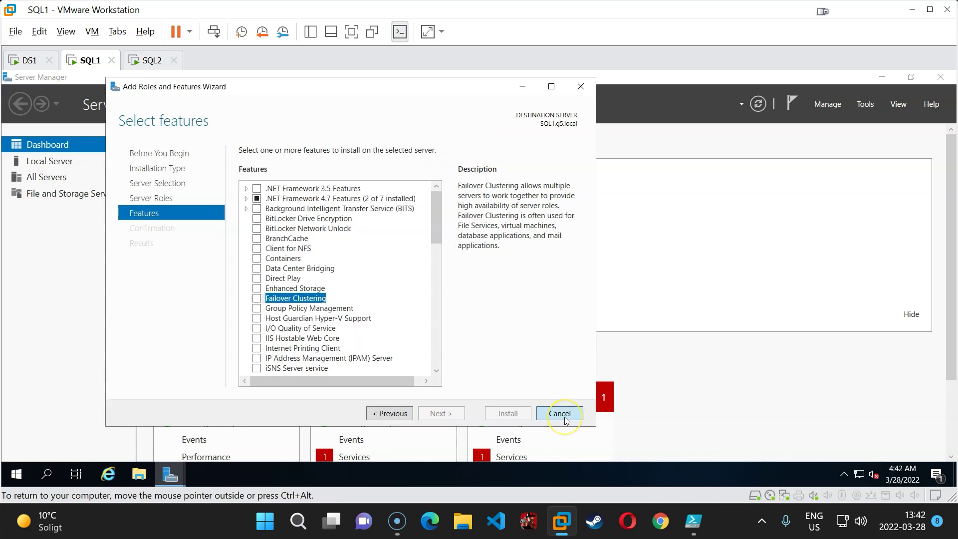
click(559, 413)
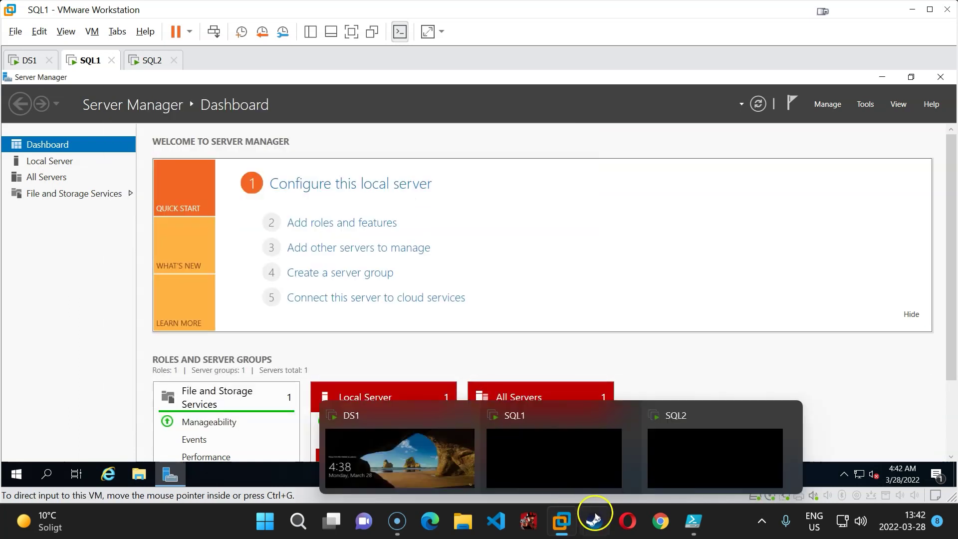
Switch to the PowerShell ISE script and review the command that installs Failover-Clustering on SQL1 and SQL2.
click(697, 535)
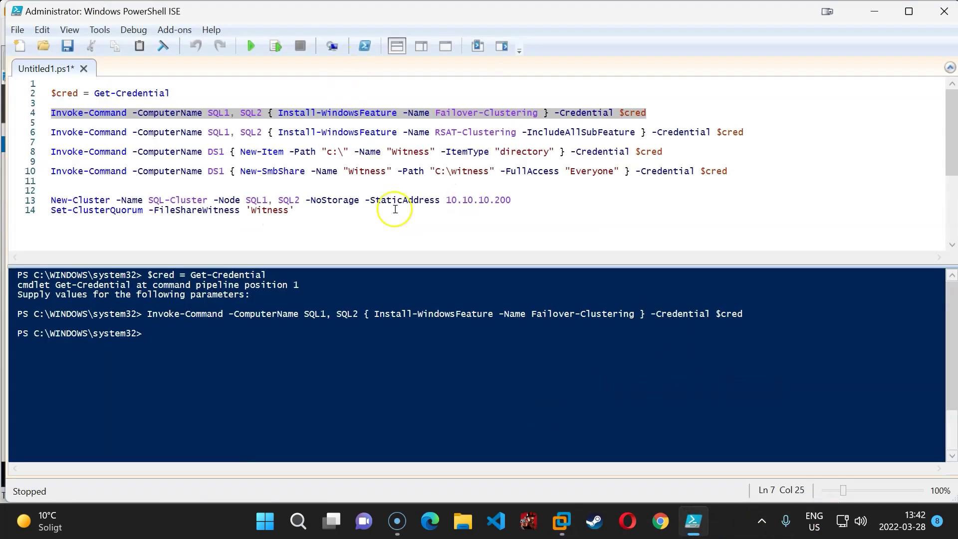
click(305, 152)
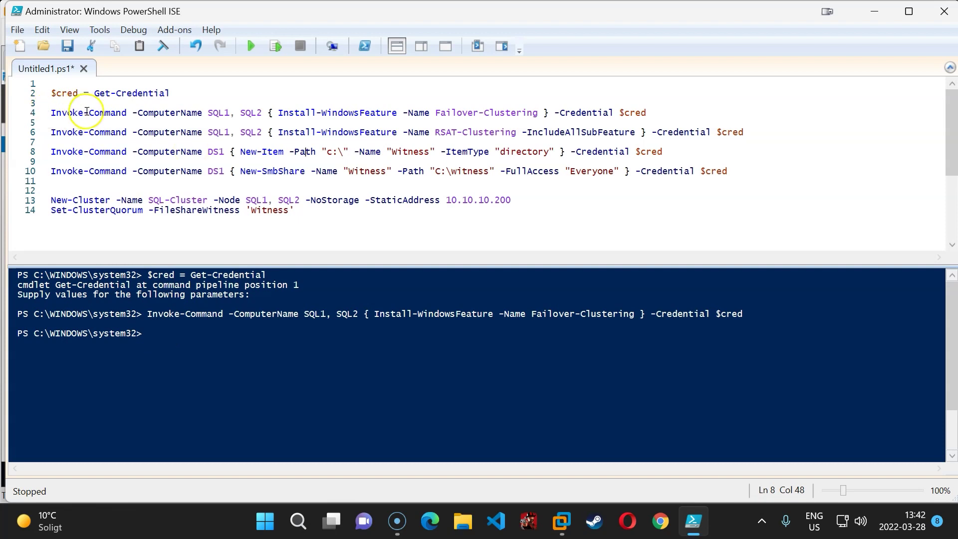
drag(281, 113, 539, 111)
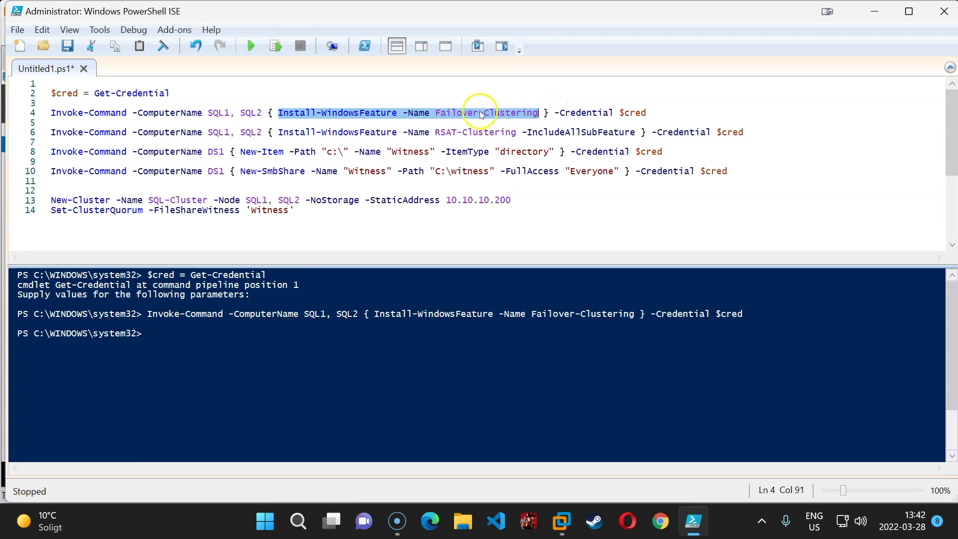
drag(555, 114, 662, 113)
click(662, 112)
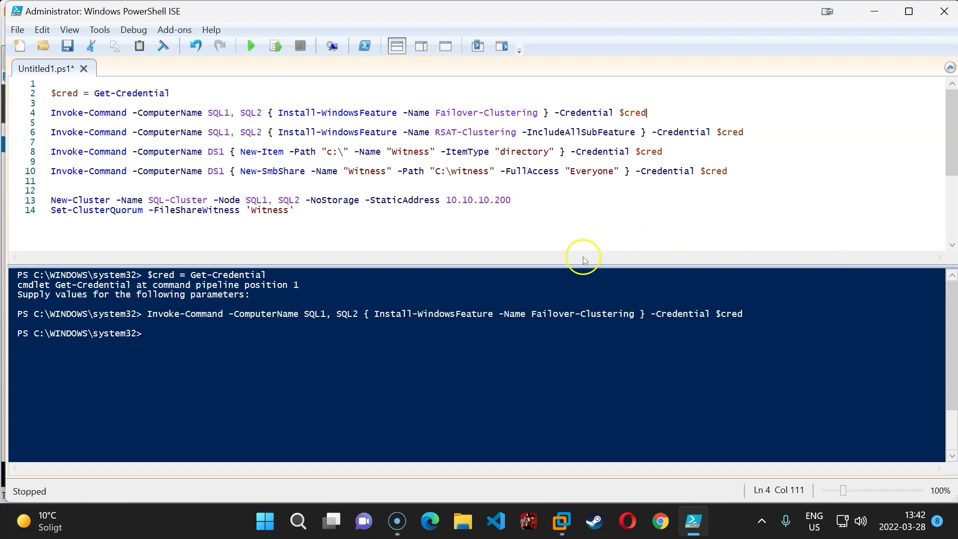
Run only the $cred = Get-Credential line and supply the G5\ADMINISTRATOR user name with the account password.
drag(188, 90, 50, 94)
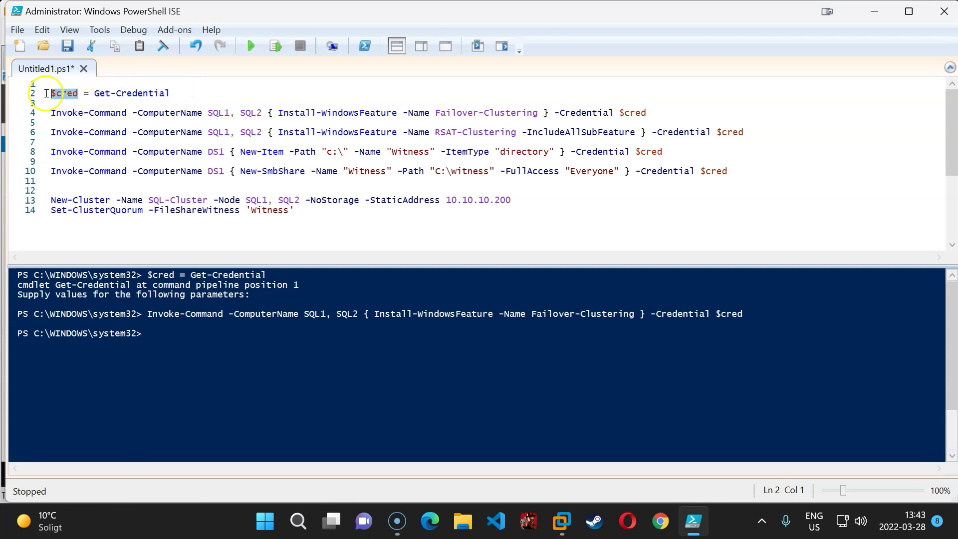
click(92, 104)
drag(199, 93, 47, 94)
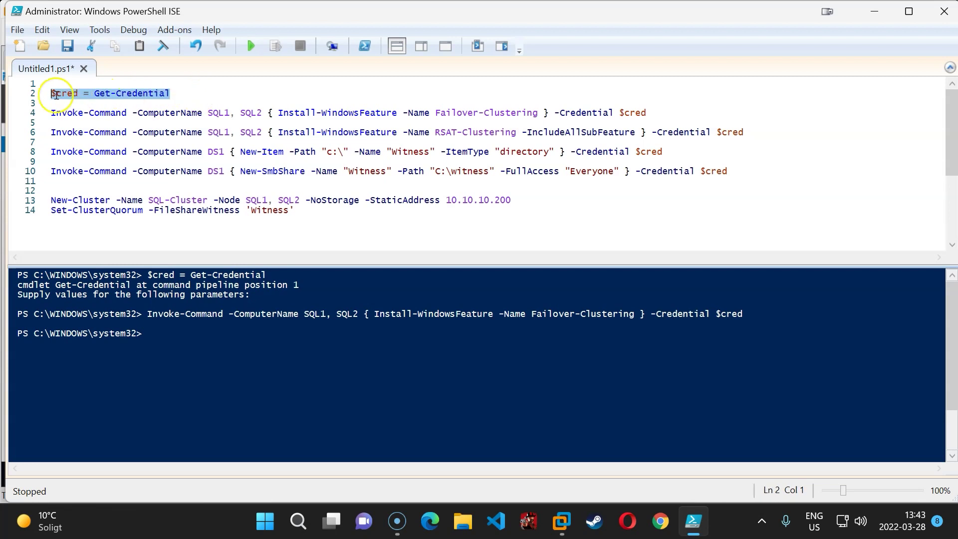
click(272, 46)
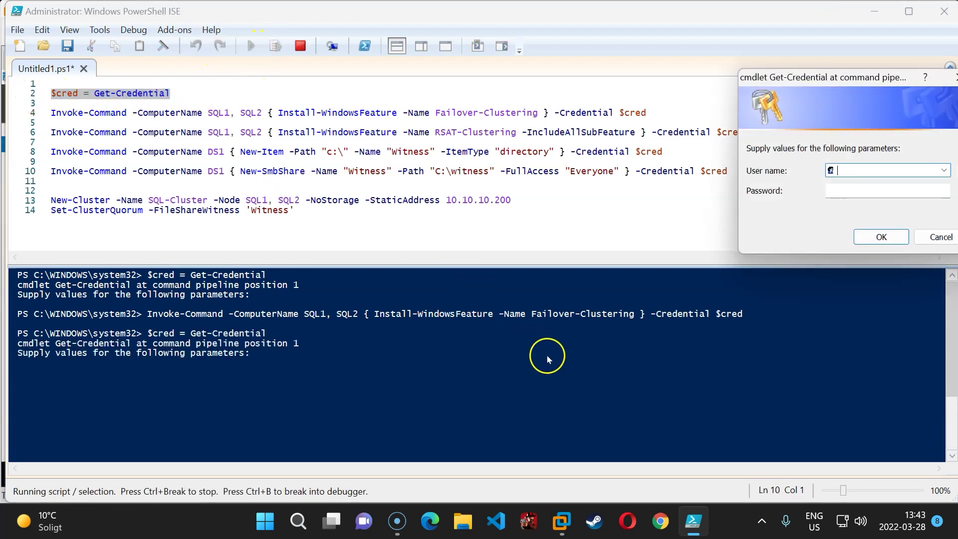
text(g5)
click(889, 184)
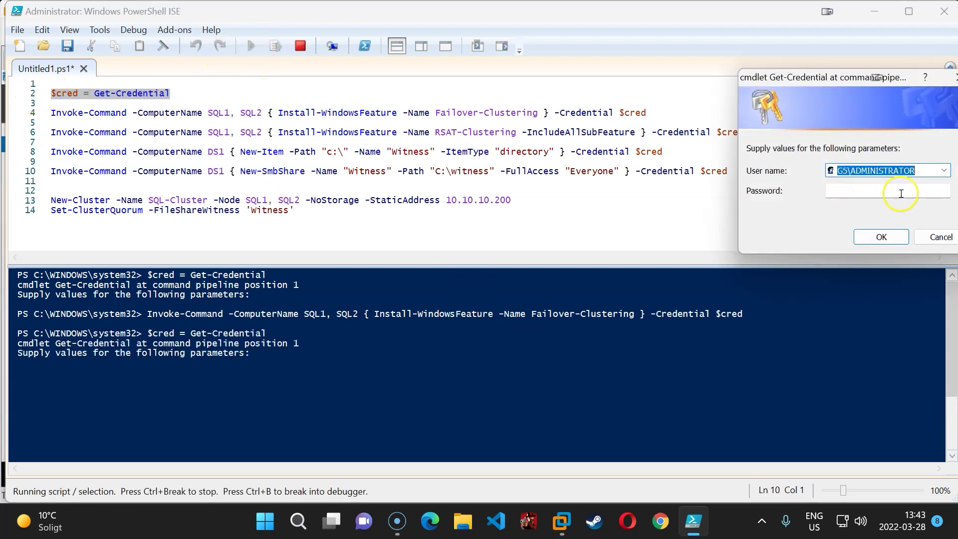
click(886, 191)
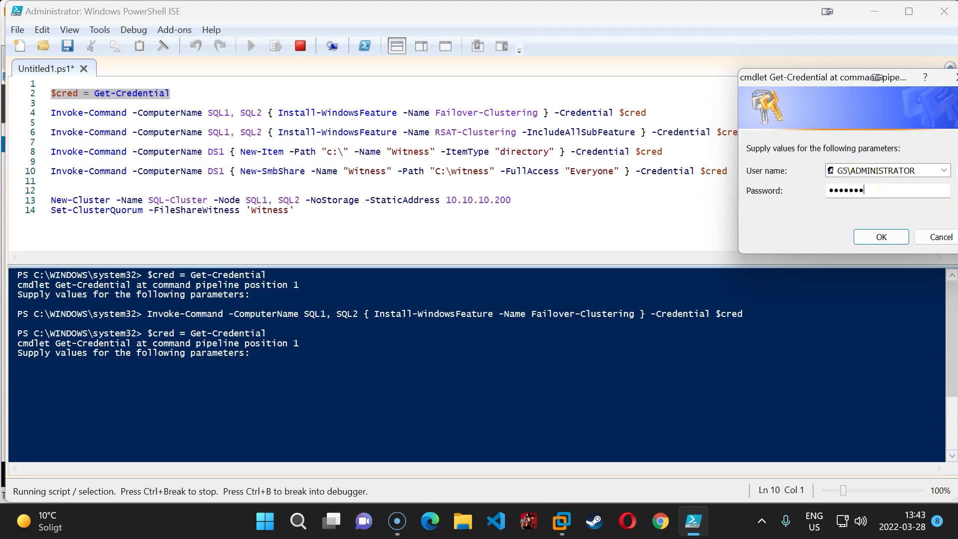
click(881, 237)
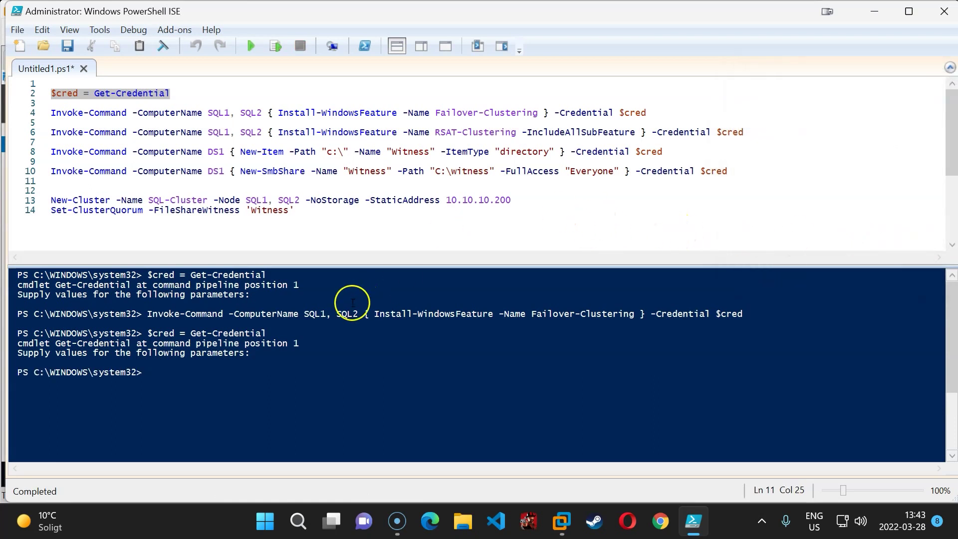
Clear the console and run only the Invoke-Command line that installs Failover-Clustering on SQL1 and SQL2.
click(163, 46)
click(234, 123)
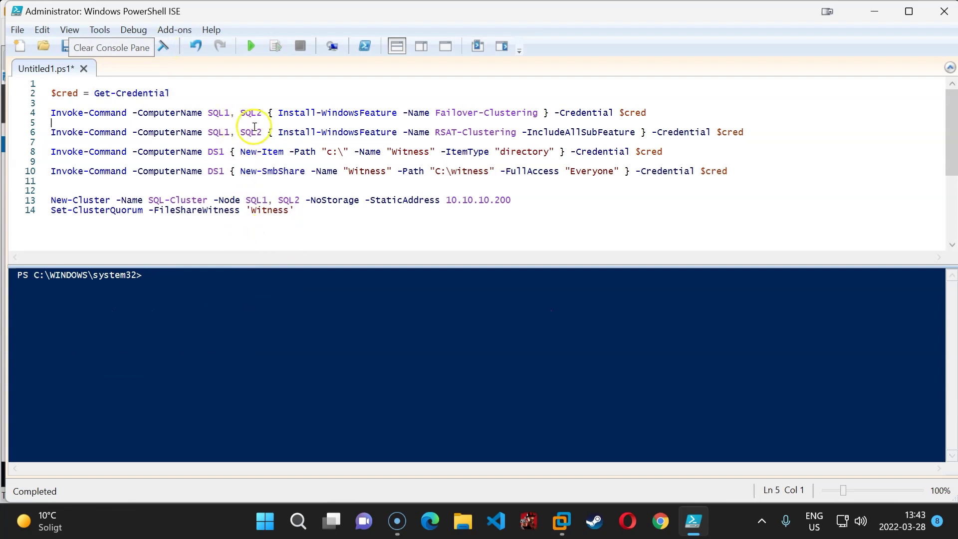
drag(653, 116, 50, 118)
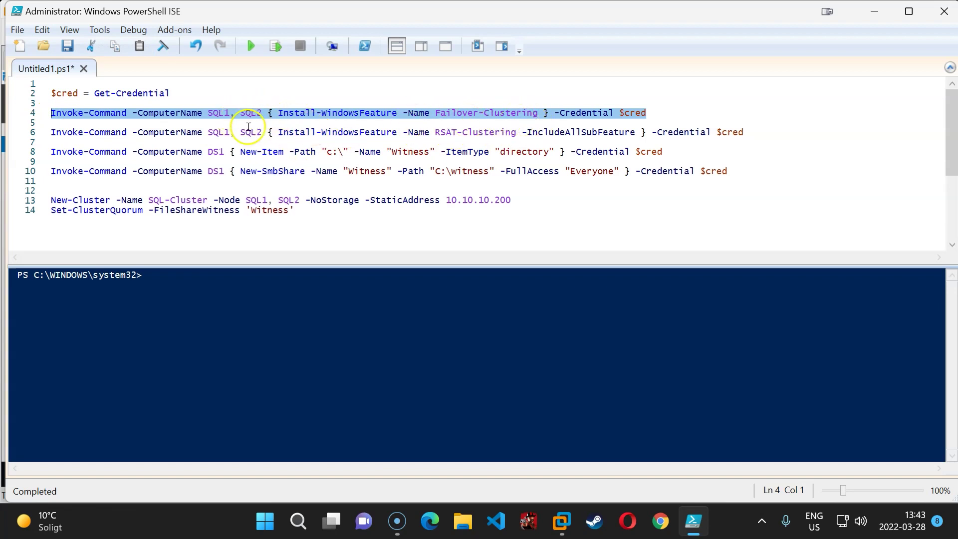
click(274, 46)
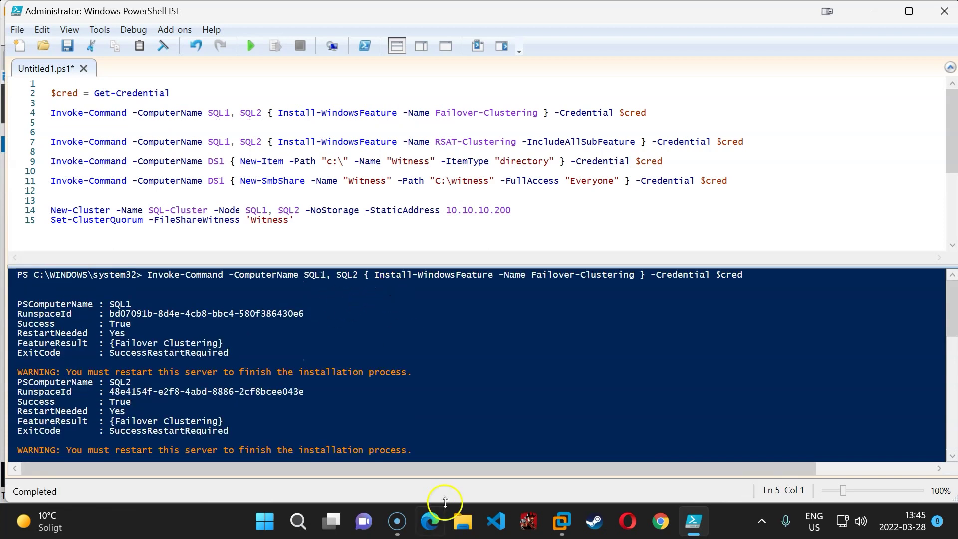
Switch to the SQL1 virtual machine in VMware Workstation and restart its guest operating system.
click(563, 523)
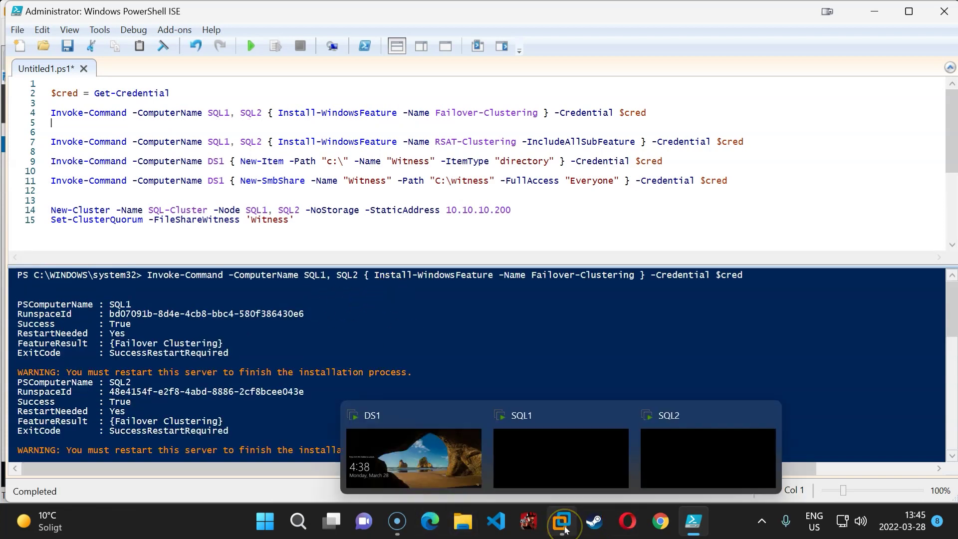
click(549, 456)
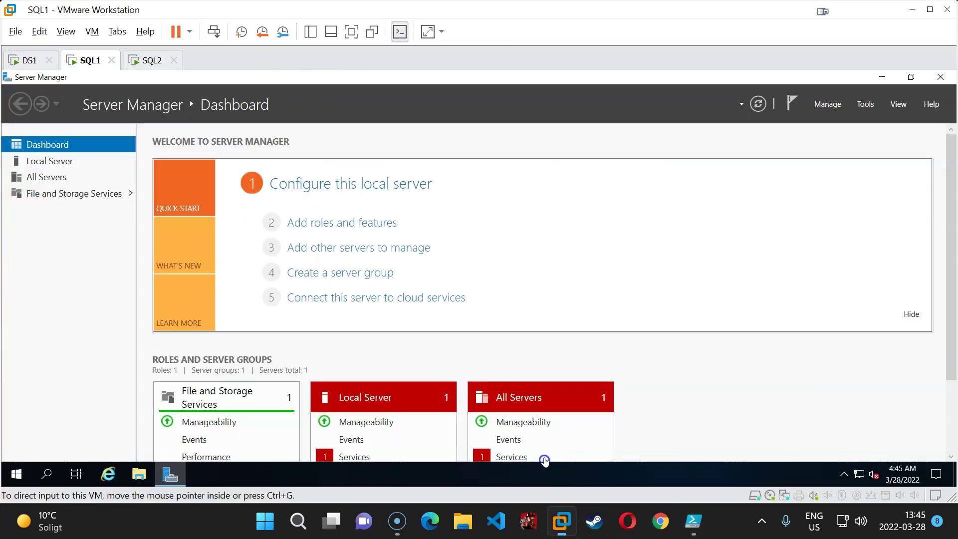
click(90, 33)
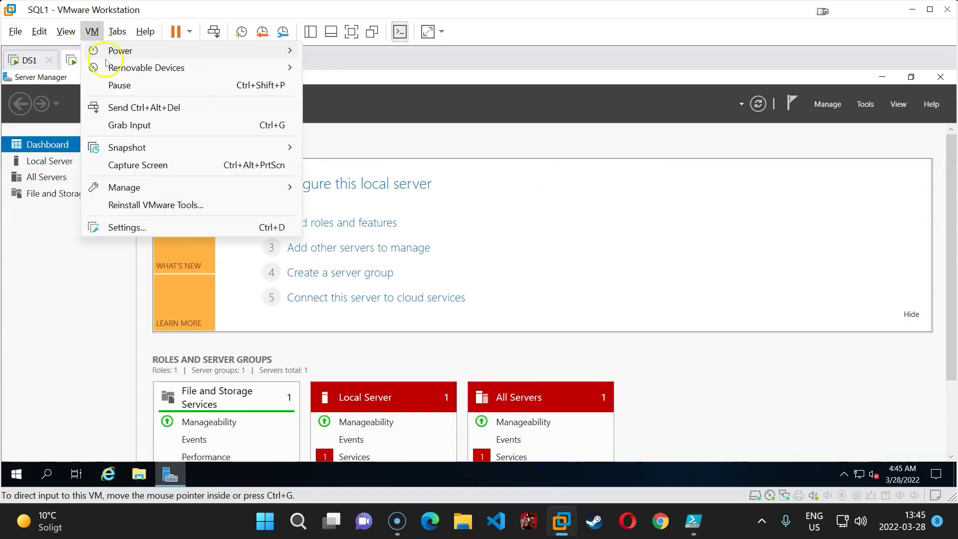
mouse_move(120, 51)
click(344, 101)
click(503, 285)
Restart the guest operating system of the SQL2 virtual machine.
click(159, 67)
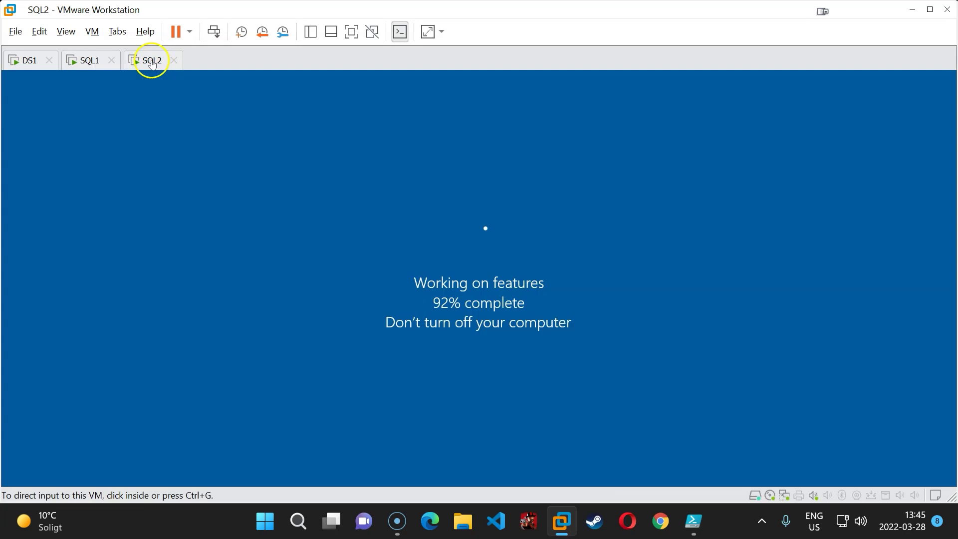
click(190, 34)
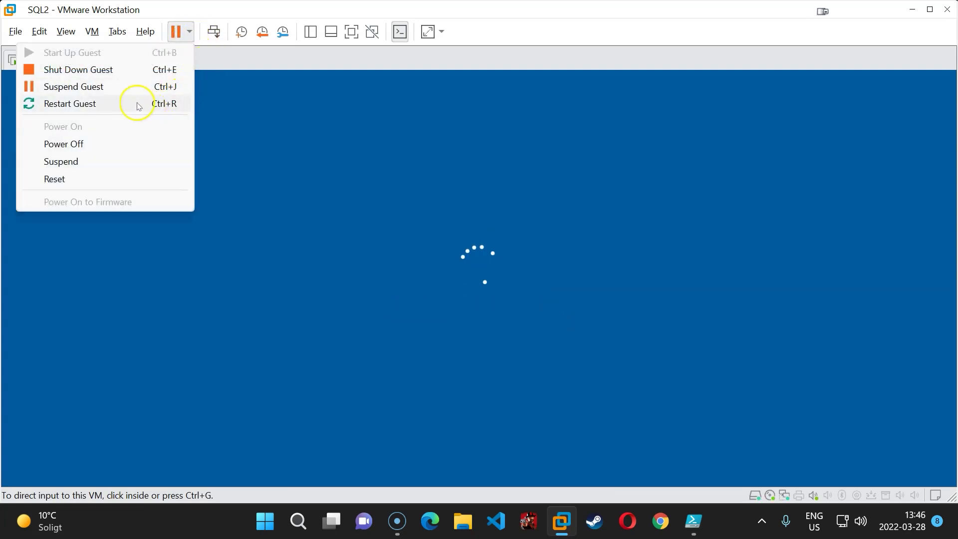
click(129, 103)
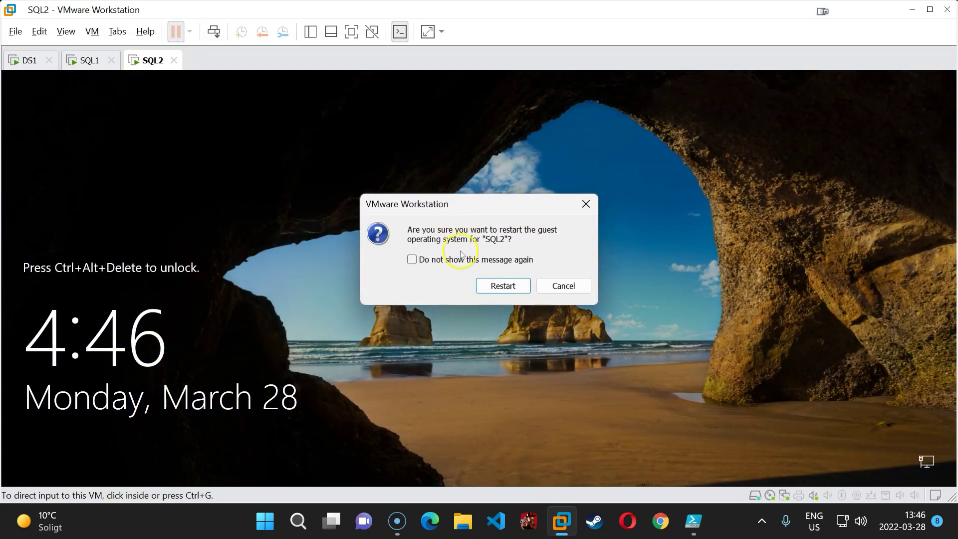
click(499, 285)
Switch back to PowerShell ISE and change the target computer of the RSAT-Clustering command to DS1.
key(alt+Tab)
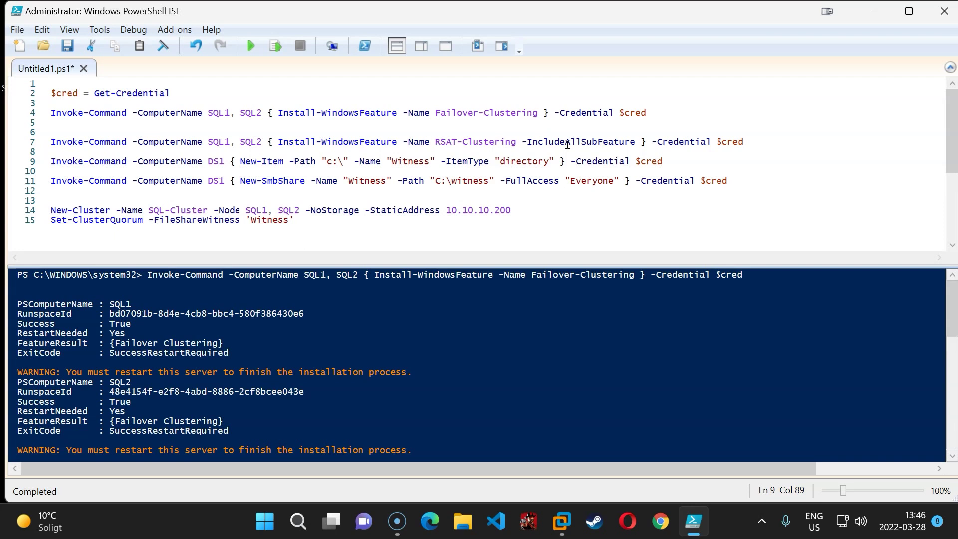
drag(265, 142, 212, 142)
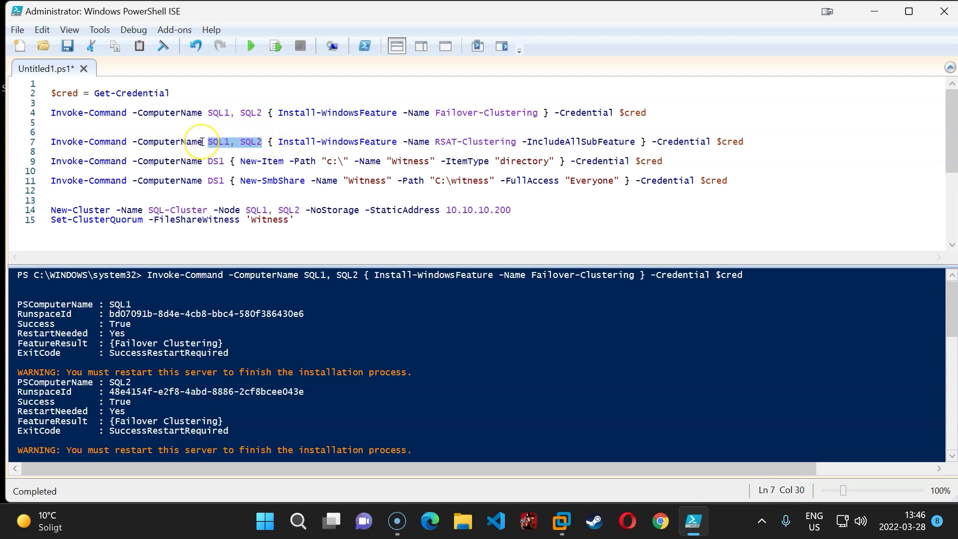
text(DS1)
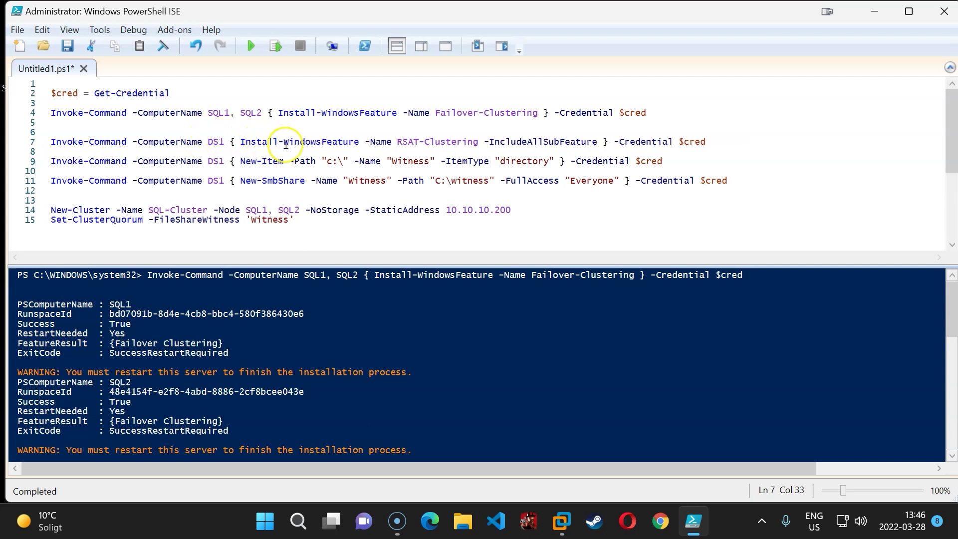
drag(240, 144, 381, 143)
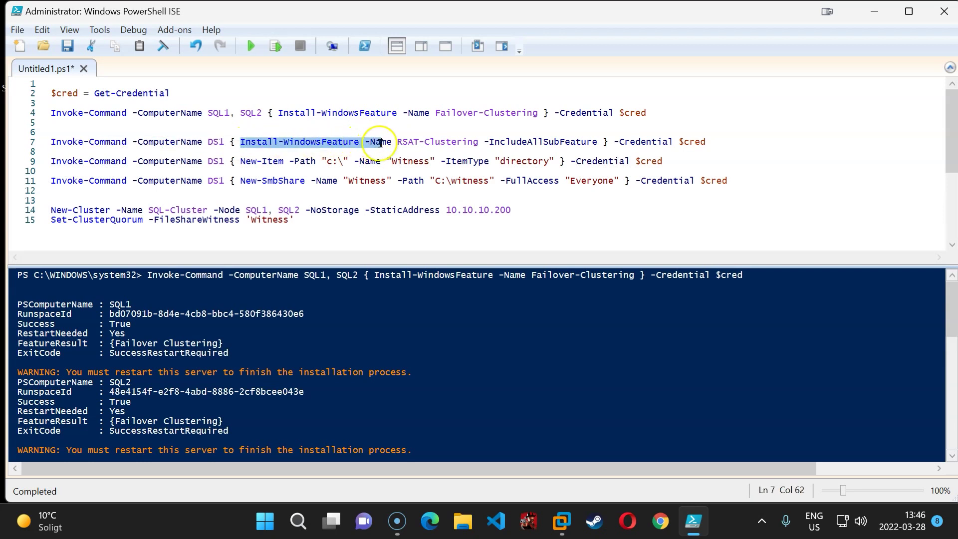
click(419, 143)
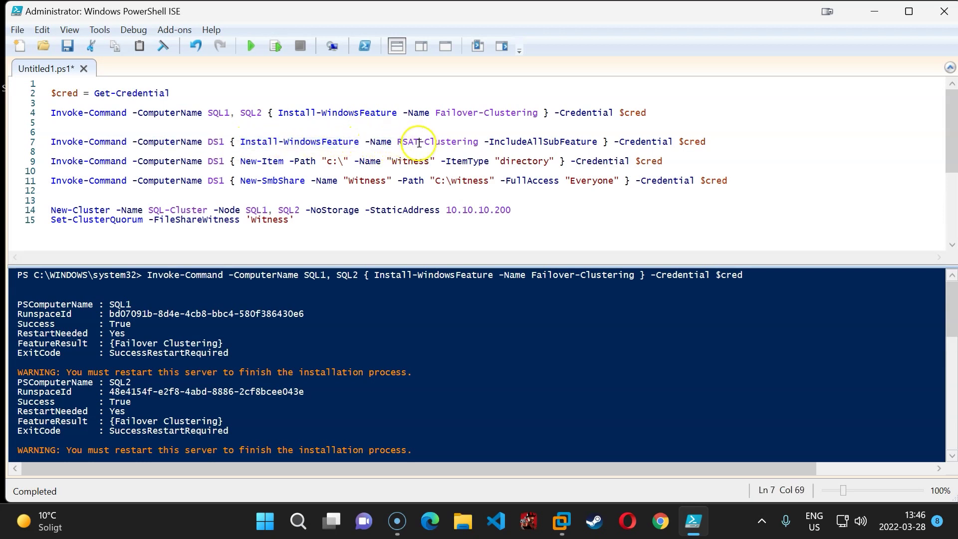
drag(397, 142, 480, 145)
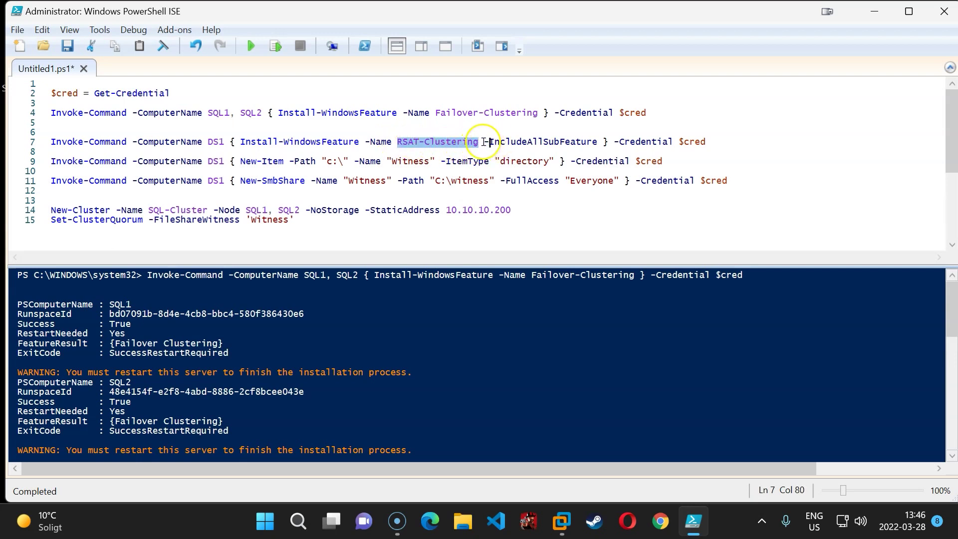
drag(577, 147, 578, 148)
key(ctrl+z)
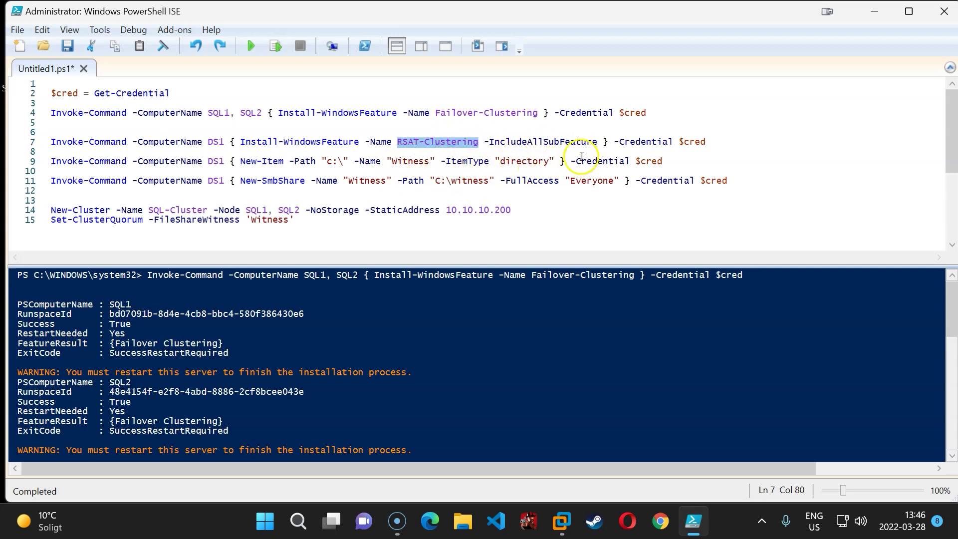
Clear the console and run only the Invoke-Command line that installs RSAT-Clustering with all subfeatures on DS1.
click(374, 143)
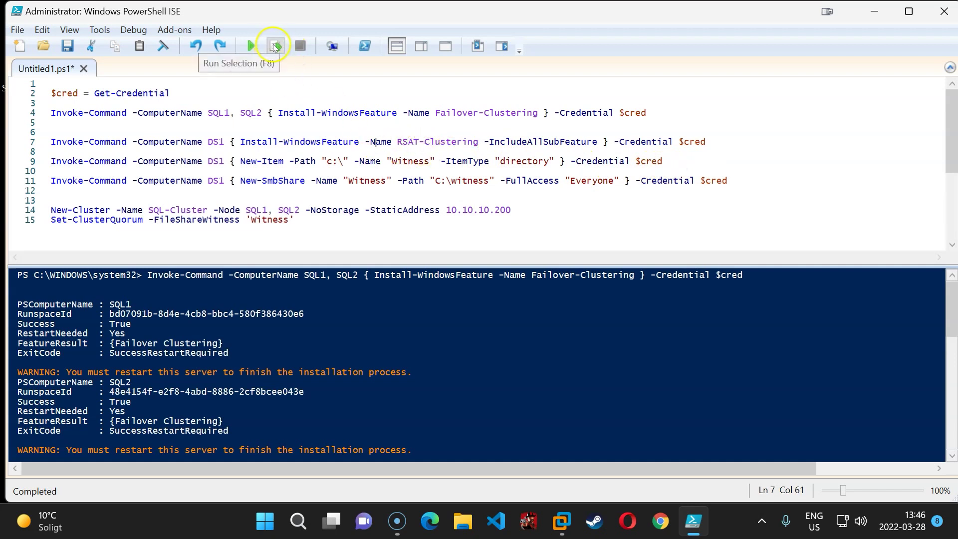
click(163, 46)
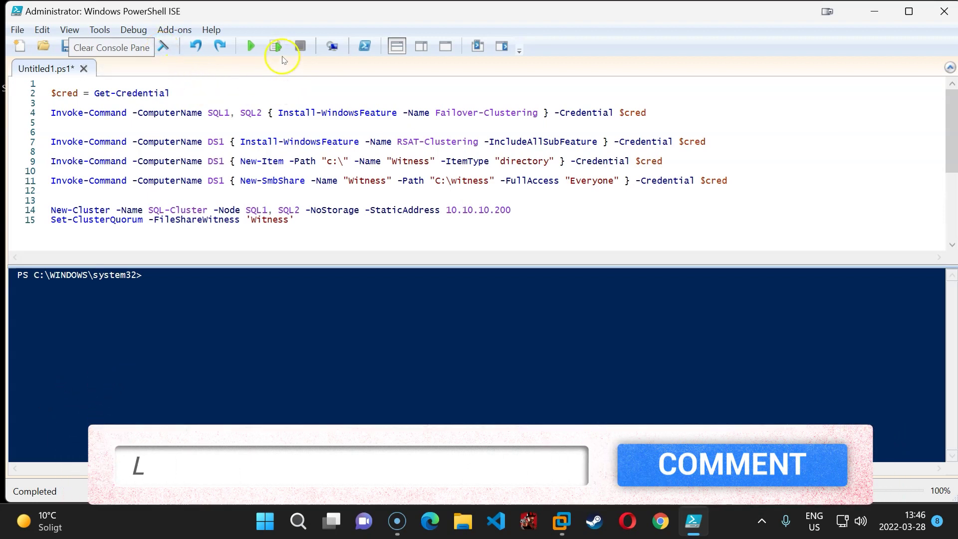
click(276, 46)
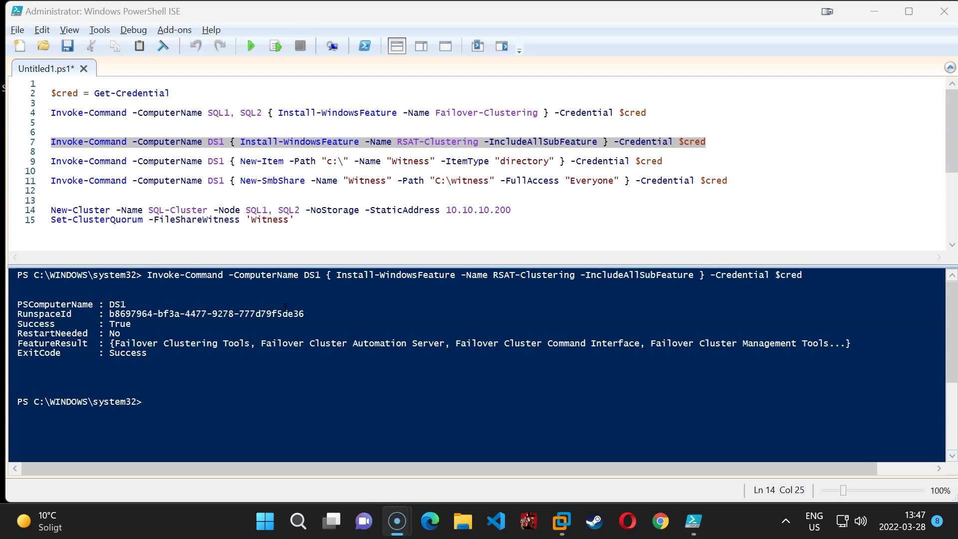
click(111, 334)
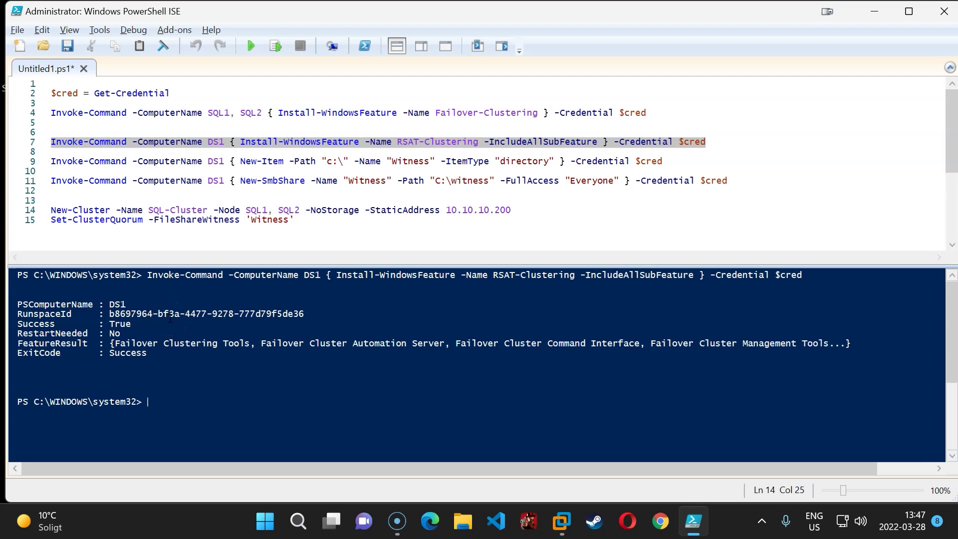
Run only the Invoke-Command New-Item line that creates a directory named Witness in c:\ on DS1.
drag(663, 161, 87, 176)
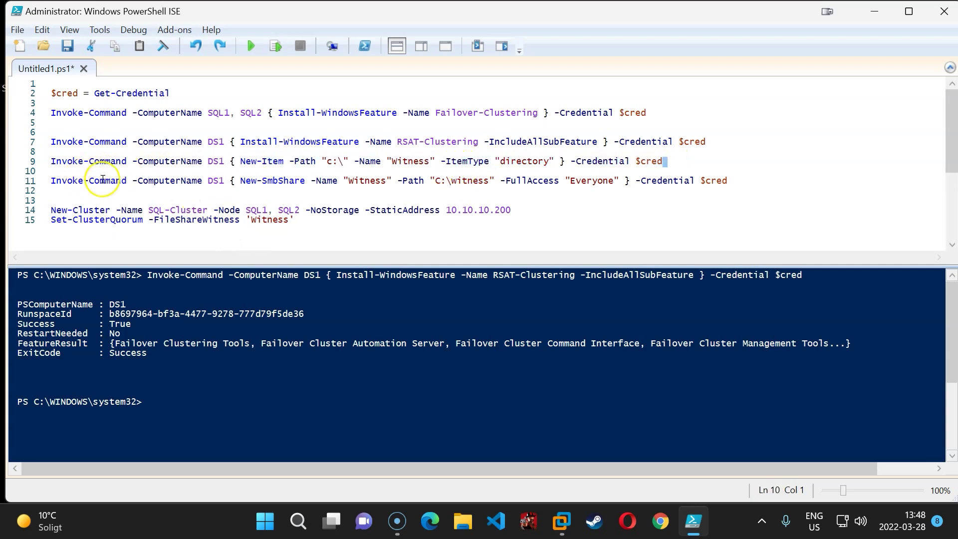
double_click(116, 162)
click(116, 163)
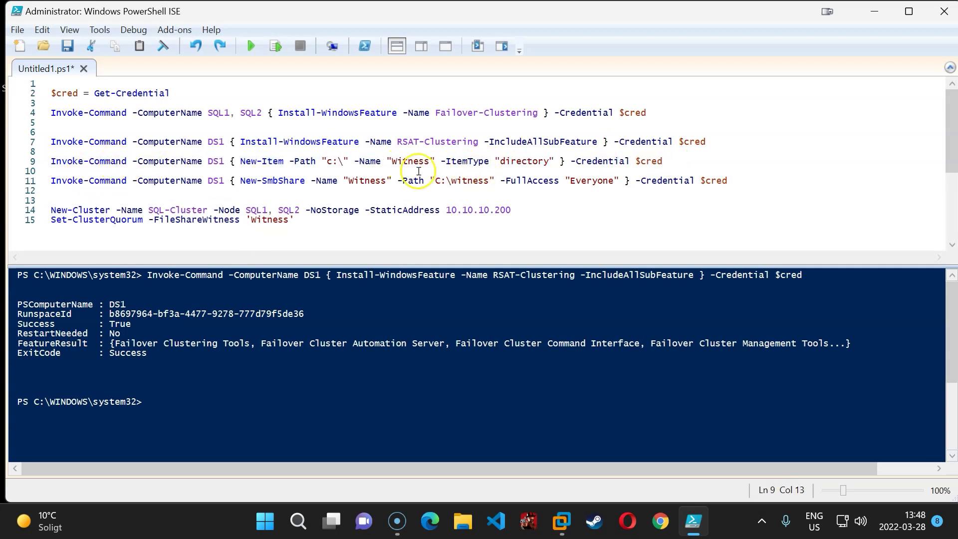
drag(393, 160, 423, 160)
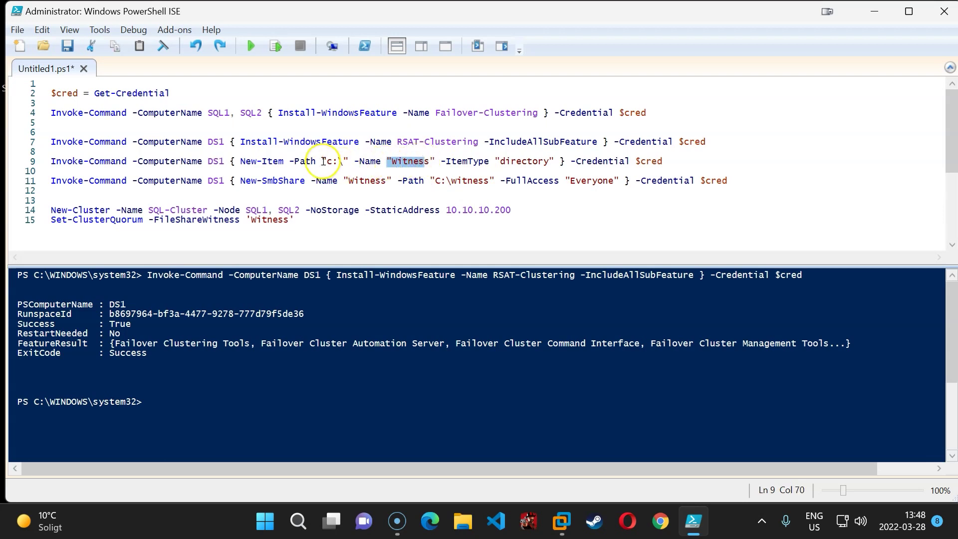
drag(322, 161, 352, 160)
mouse_move(670, 160)
mouse_down()
mouse_move(49, 161)
mouse_move(663, 160)
mouse_up()
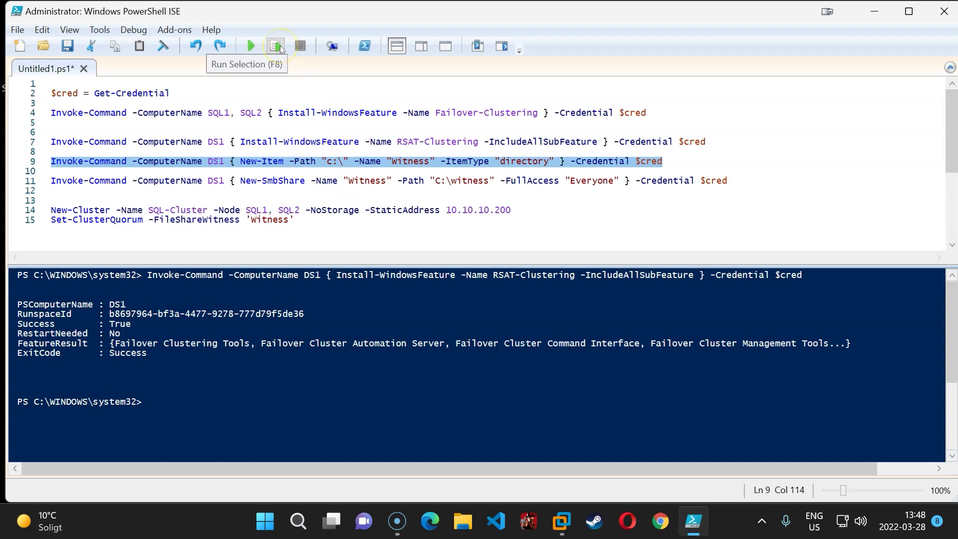
click(280, 46)
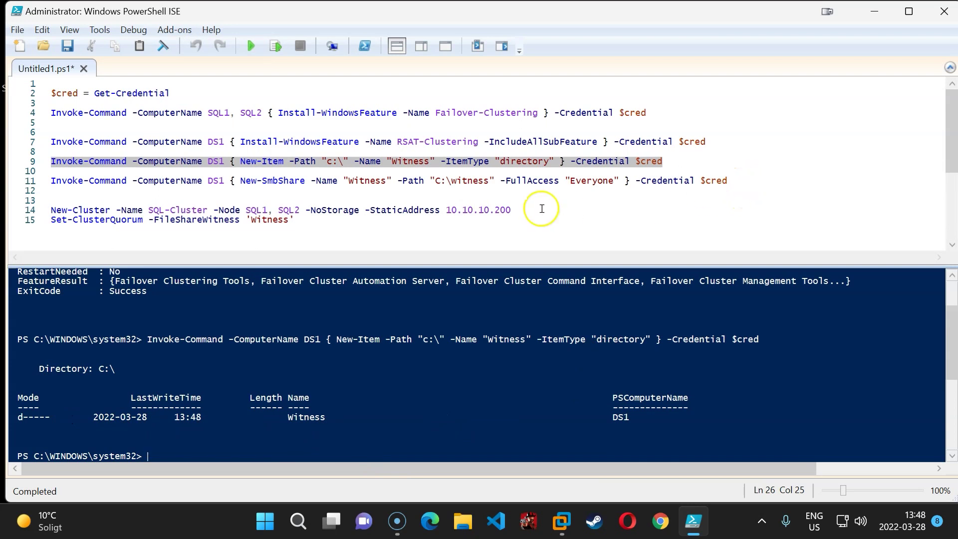
Run only the New-SmbShare line that shares C:\witness on DS1 as Witness with full access for Everyone.
drag(316, 181, 377, 180)
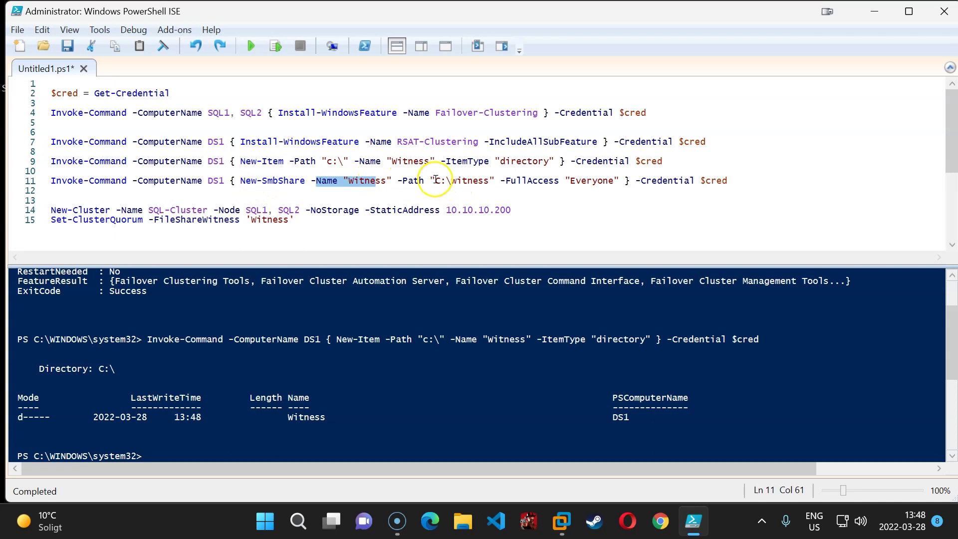
drag(436, 181, 491, 180)
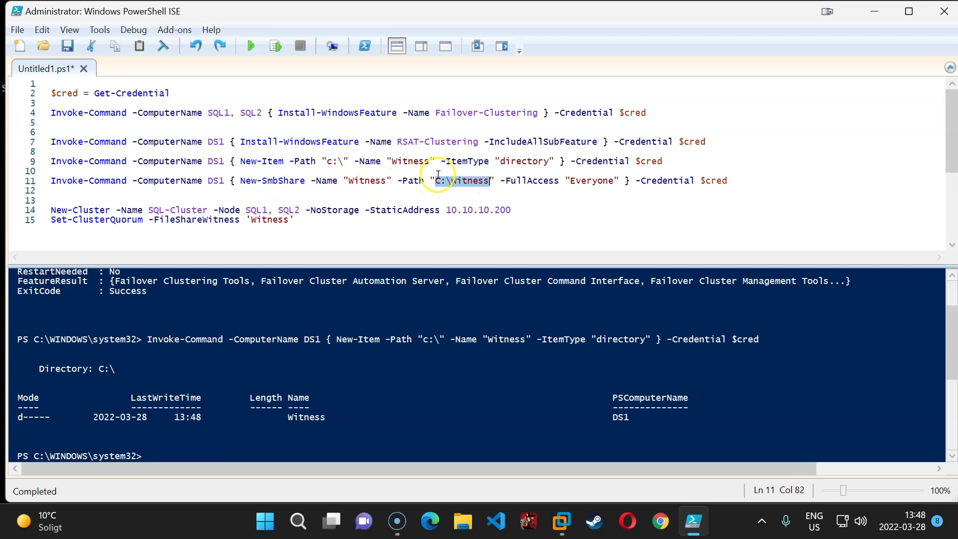
drag(392, 161, 425, 162)
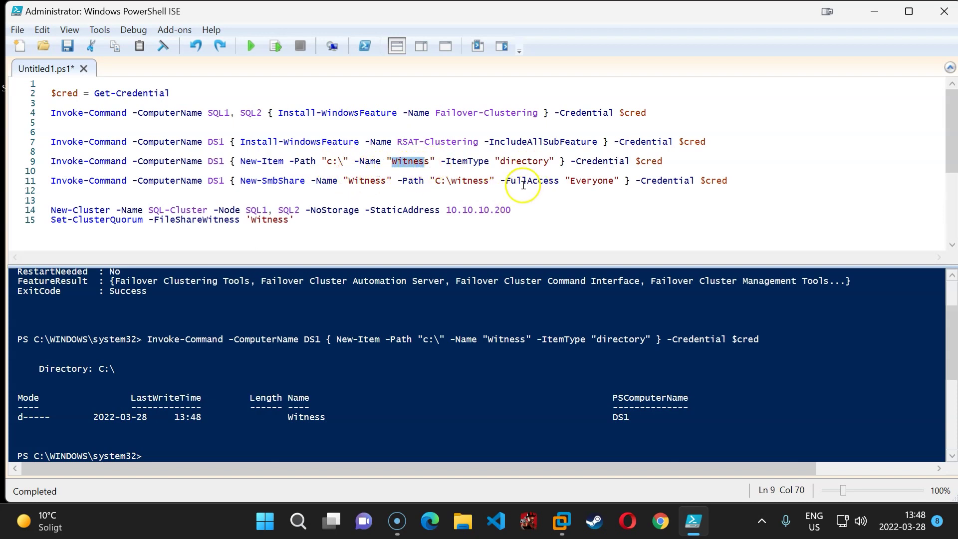
drag(501, 182, 620, 184)
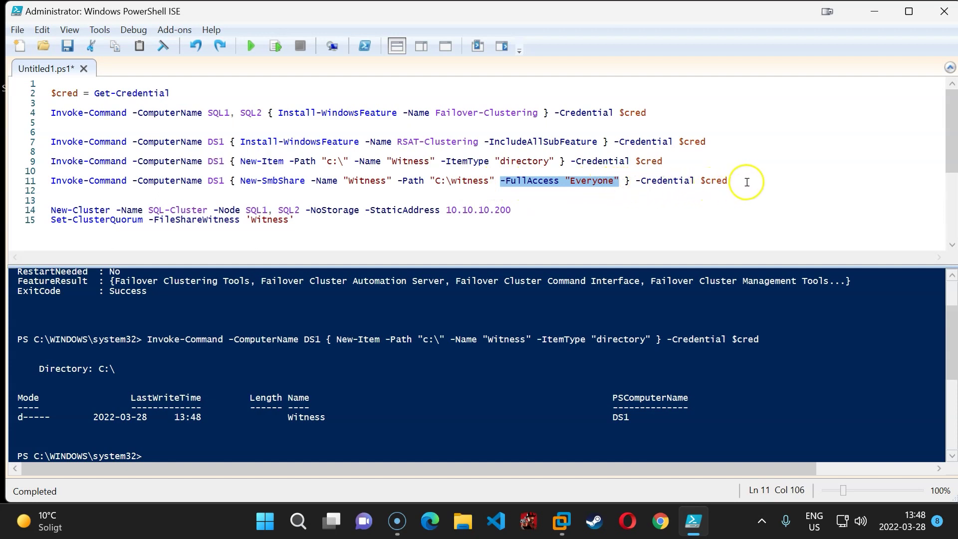
click(664, 189)
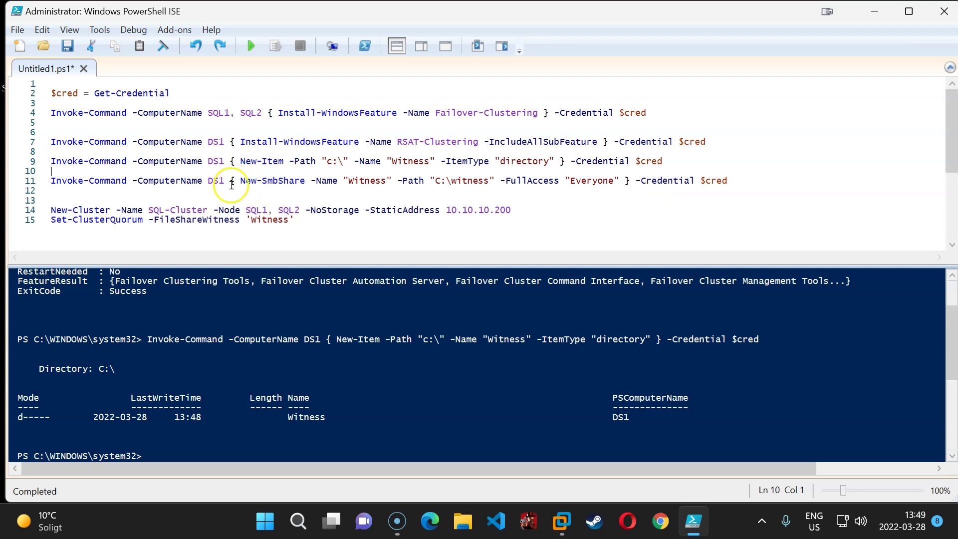
drag(242, 182, 599, 179)
key(ctrl+z)
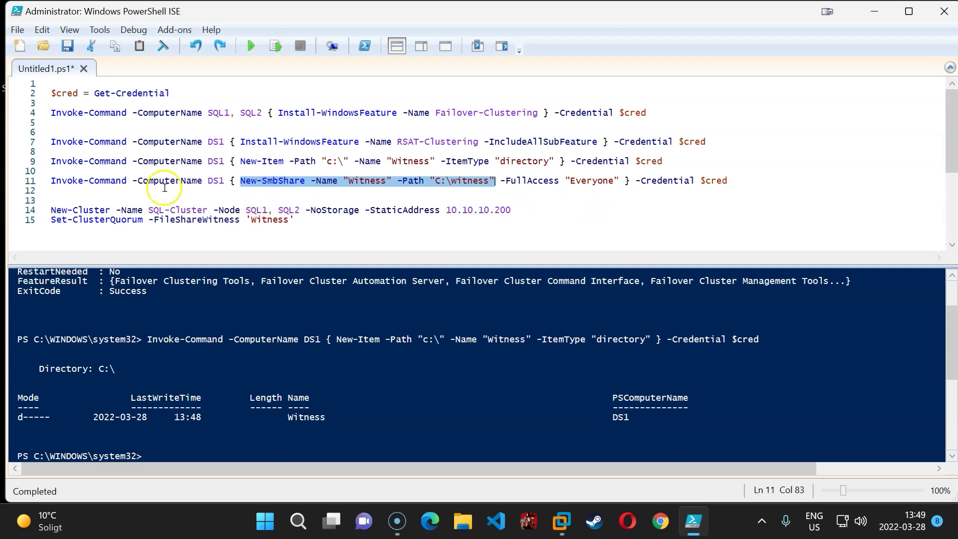
drag(51, 173, 729, 180)
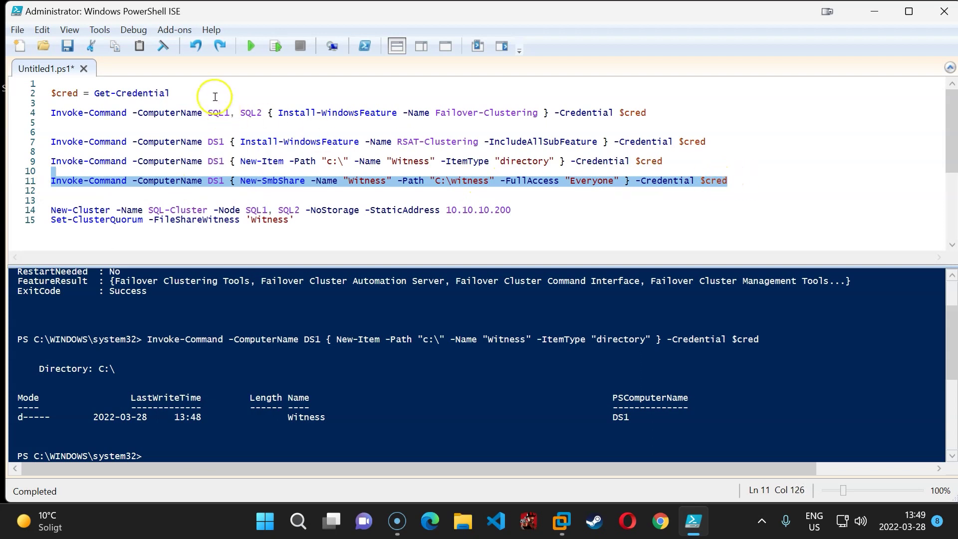
click(276, 47)
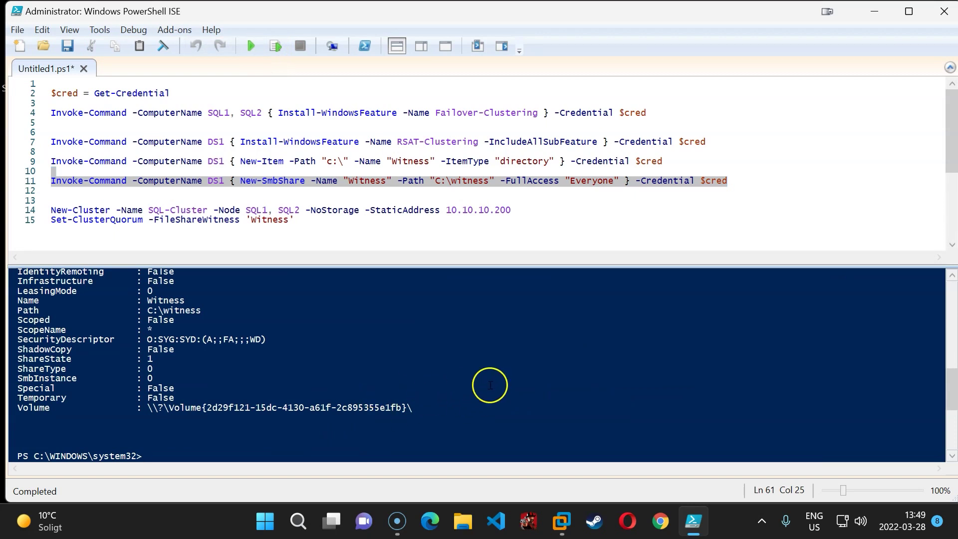
Open the network share \\ds1\Witness in File Explorer to check access to it, and close the window.
key(super+r)
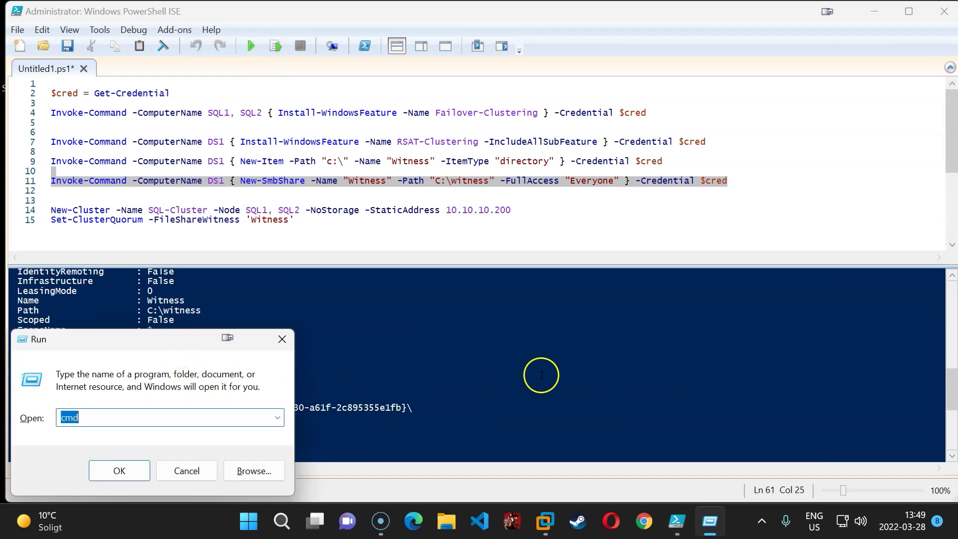
text(\\ds)
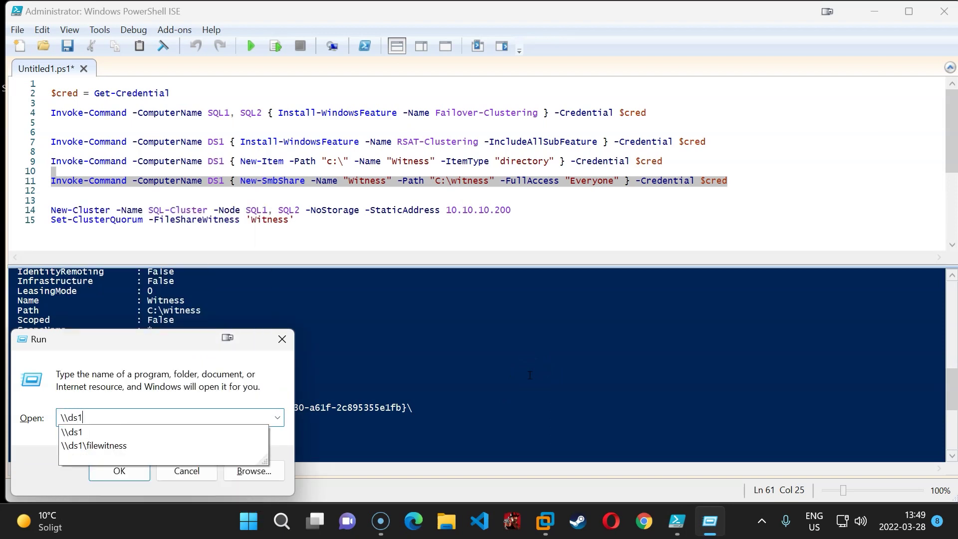
text(1\w)
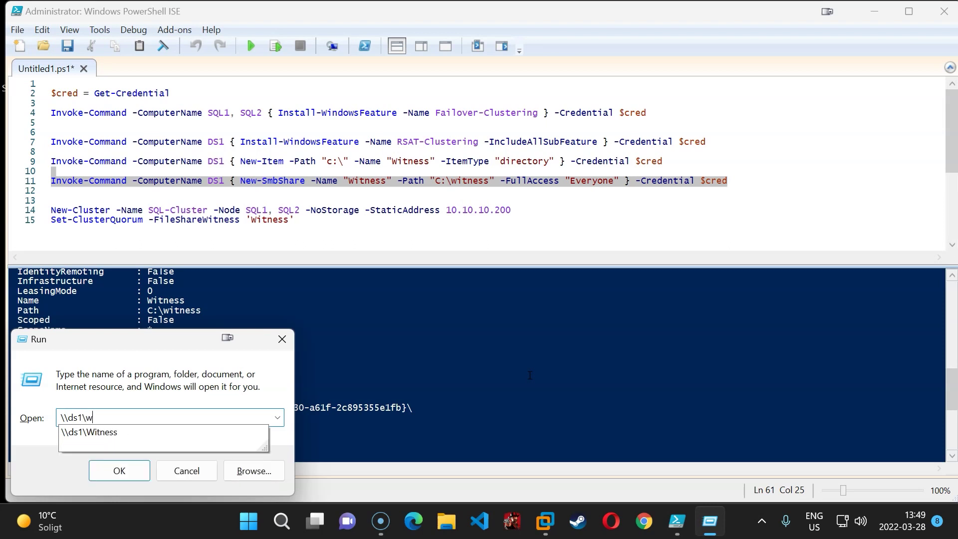
key(BackSpace)
text(Witness)
key(Return)
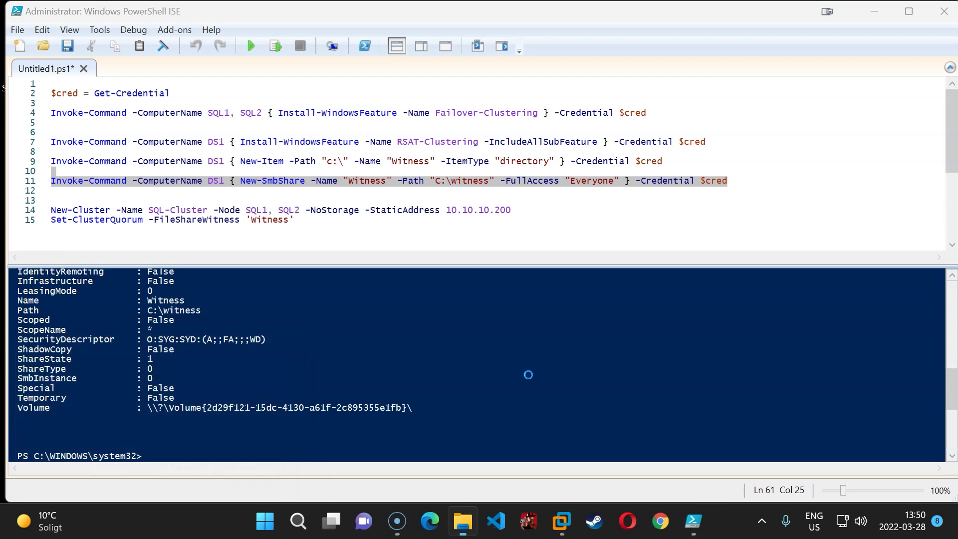
right_click(563, 188)
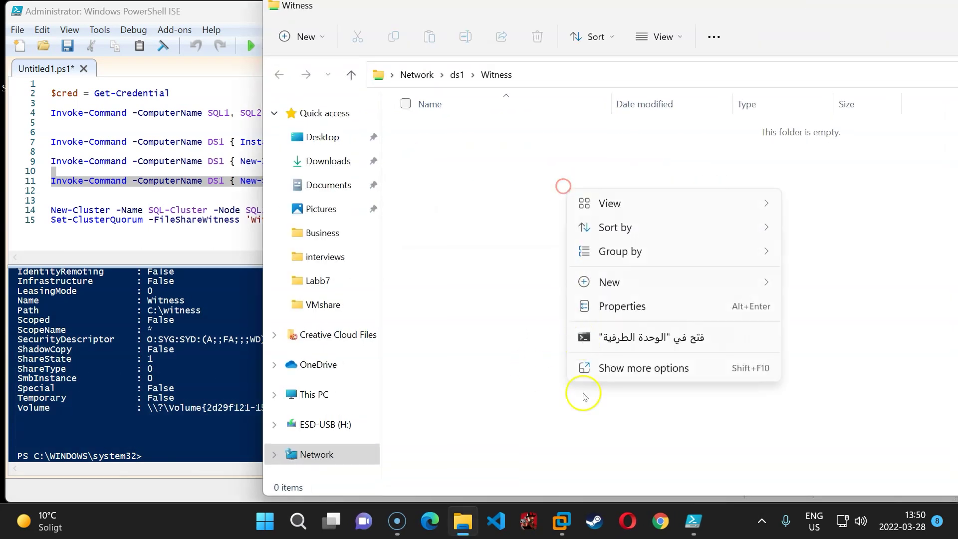
click(906, 7)
Switch to the DS1 virtual machine in VMware Workstation and bring up the password field of its sign-in screen.
click(208, 211)
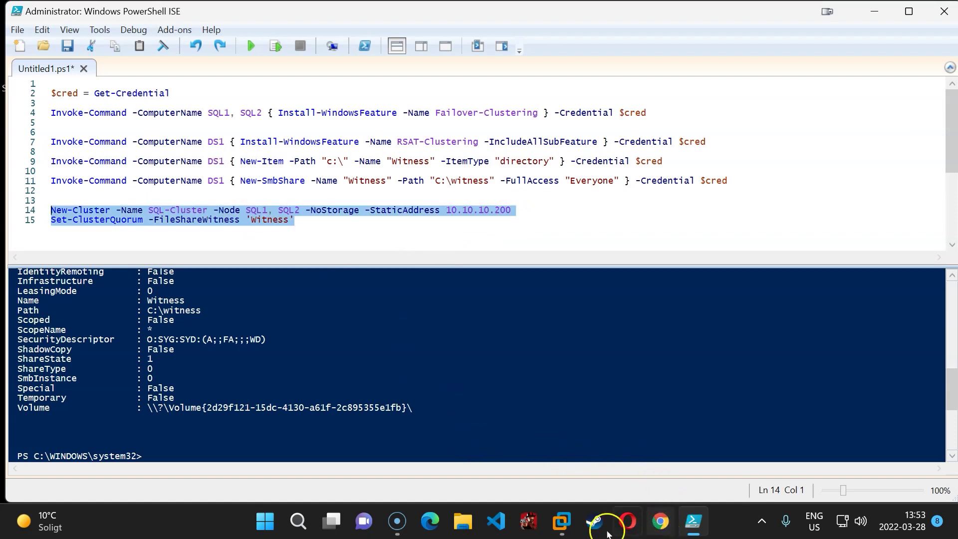
mouse_move(559, 520)
click(447, 468)
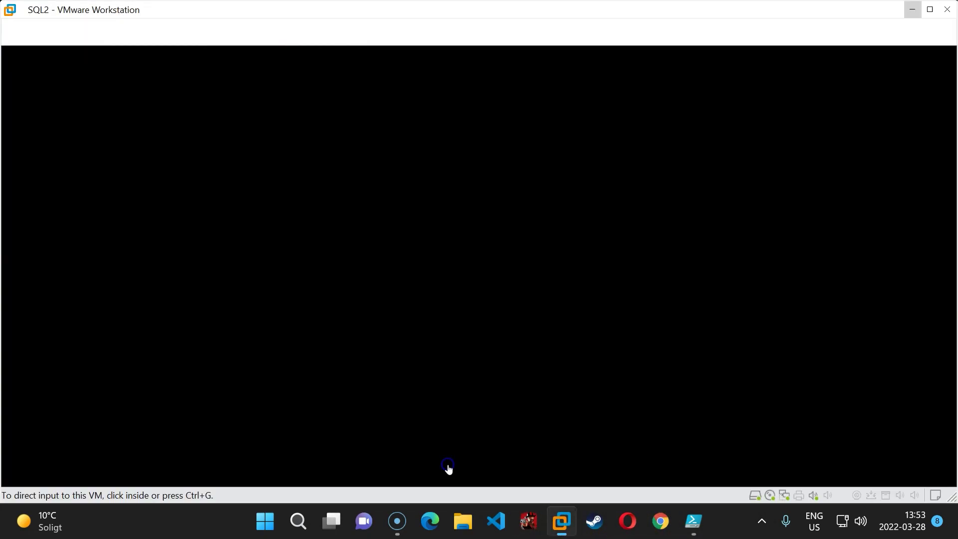
click(214, 32)
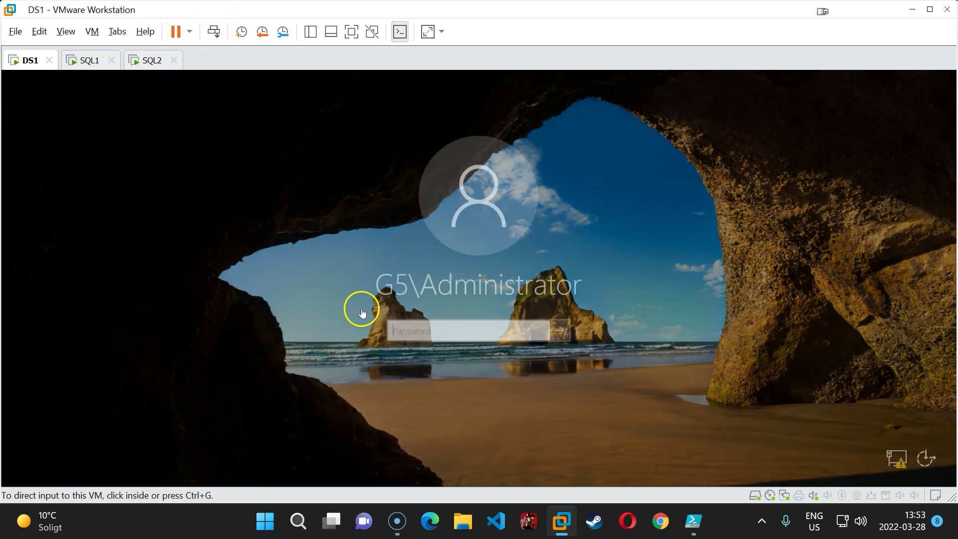
click(449, 331)
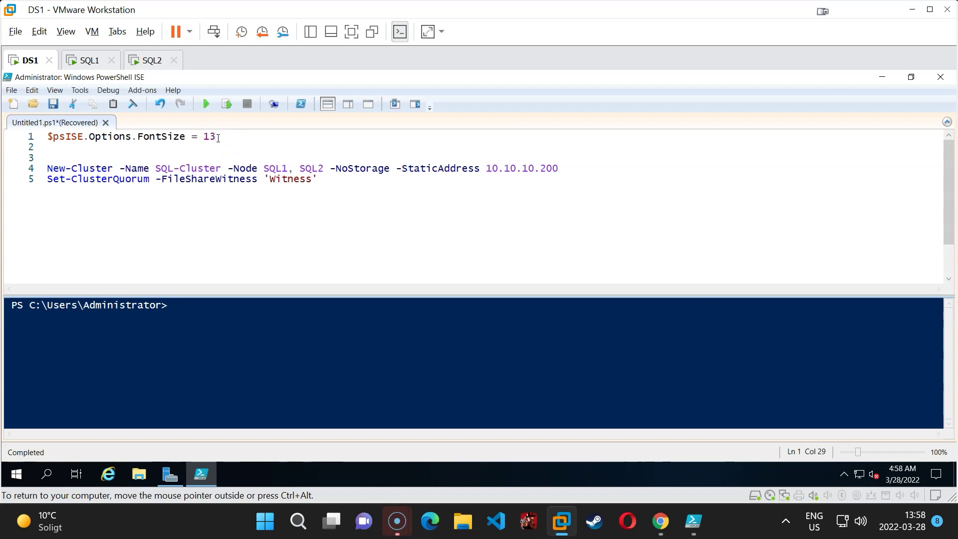
Run only the $psISE.Options.FontSize = 13 line in PowerShell ISE on DS1 and clear the console.
key(shift+Home)
key(F8)
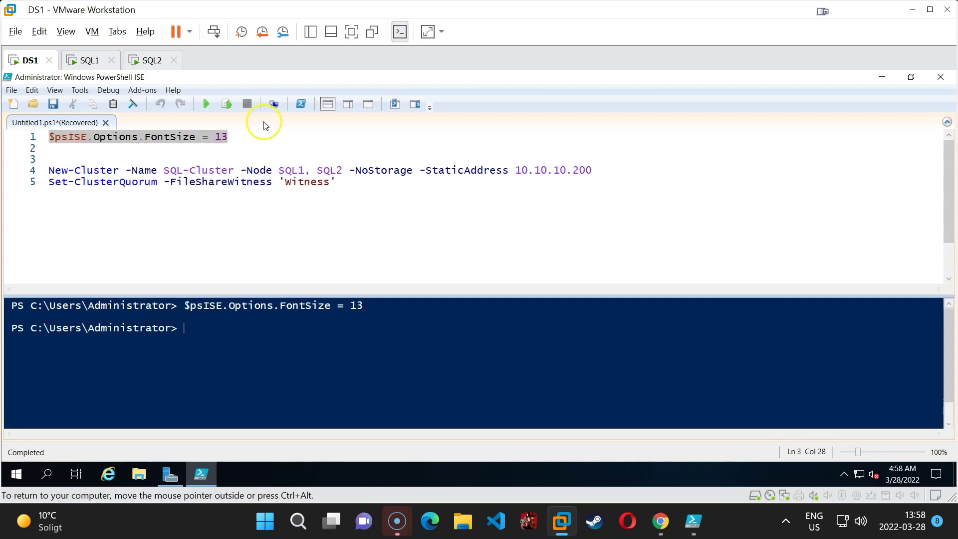
click(132, 104)
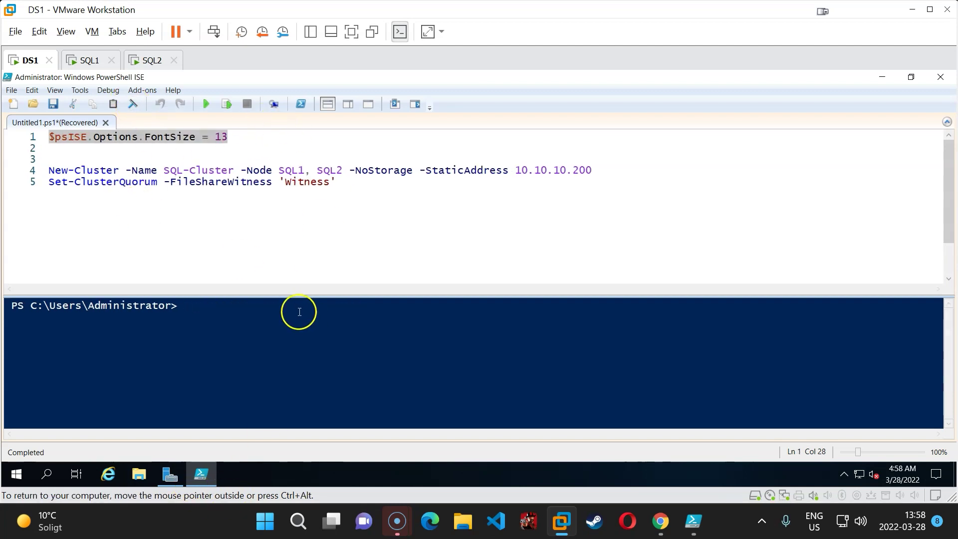
Open Failover Cluster Manager from Server Manager on DS1, maximize its window and show the root node's available actions.
click(169, 474)
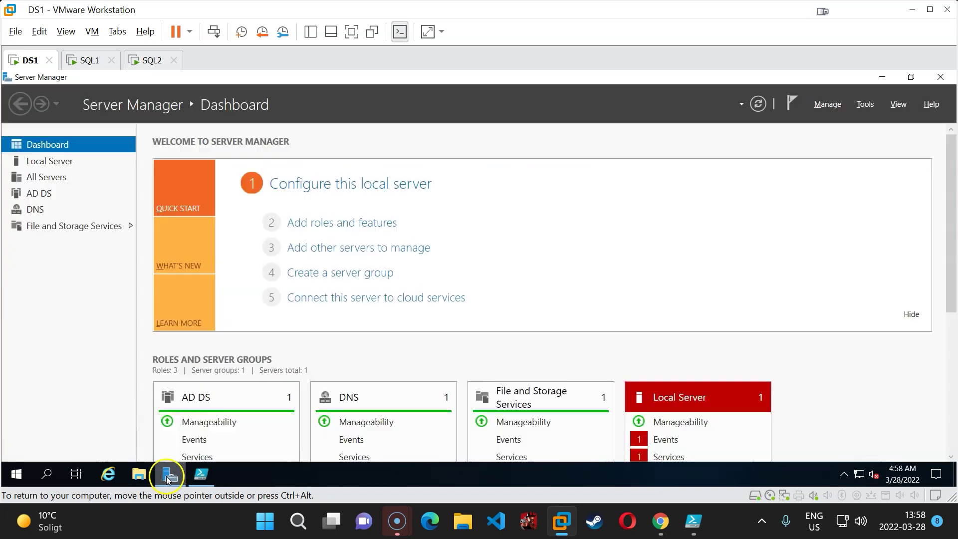
click(866, 104)
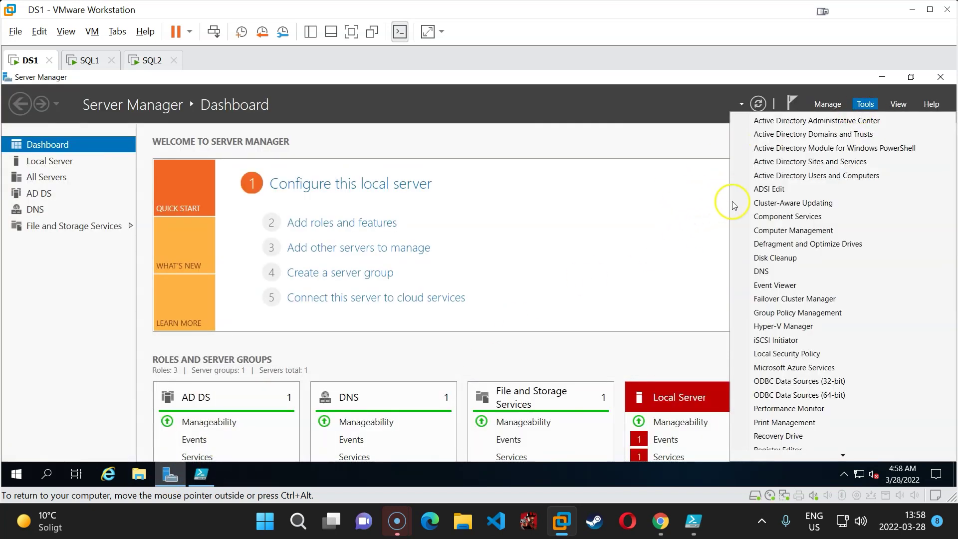
click(802, 301)
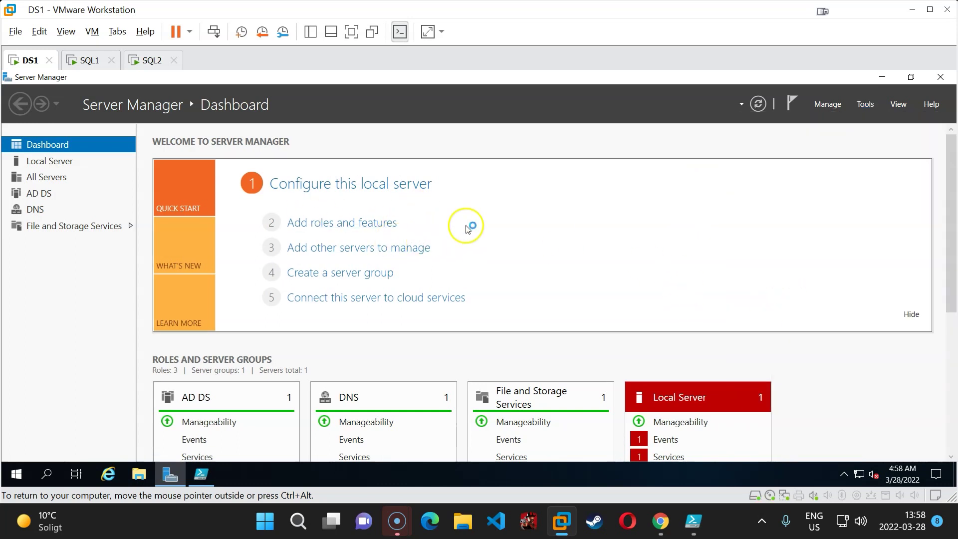
click(356, 128)
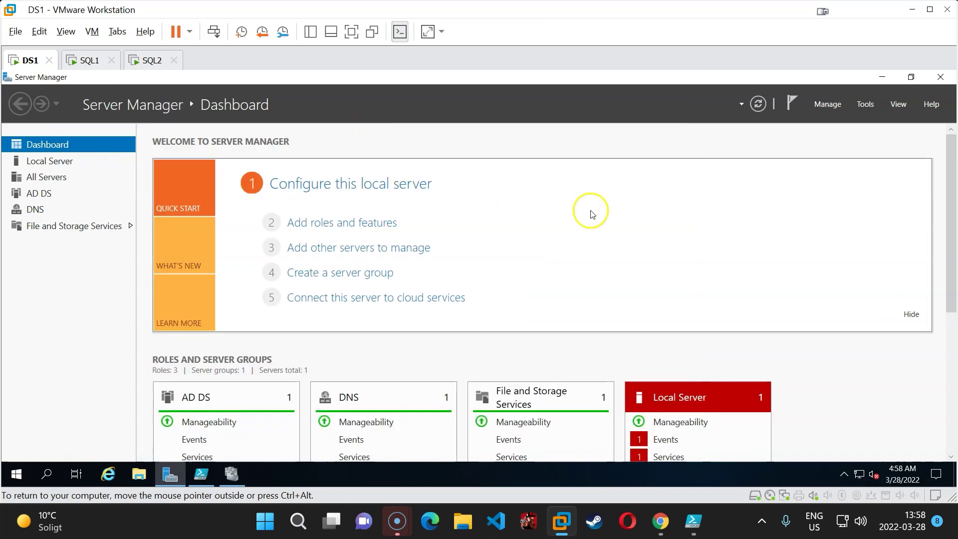
click(231, 474)
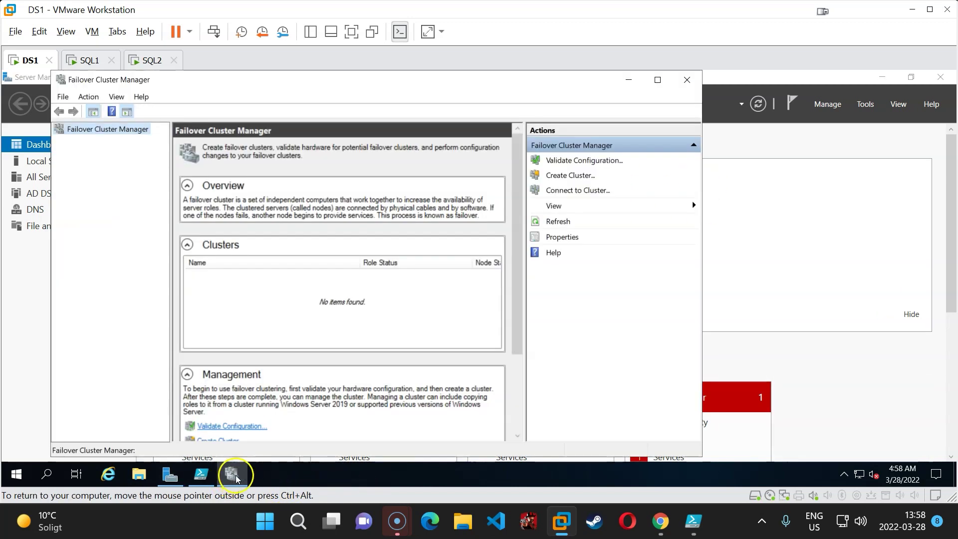
click(658, 80)
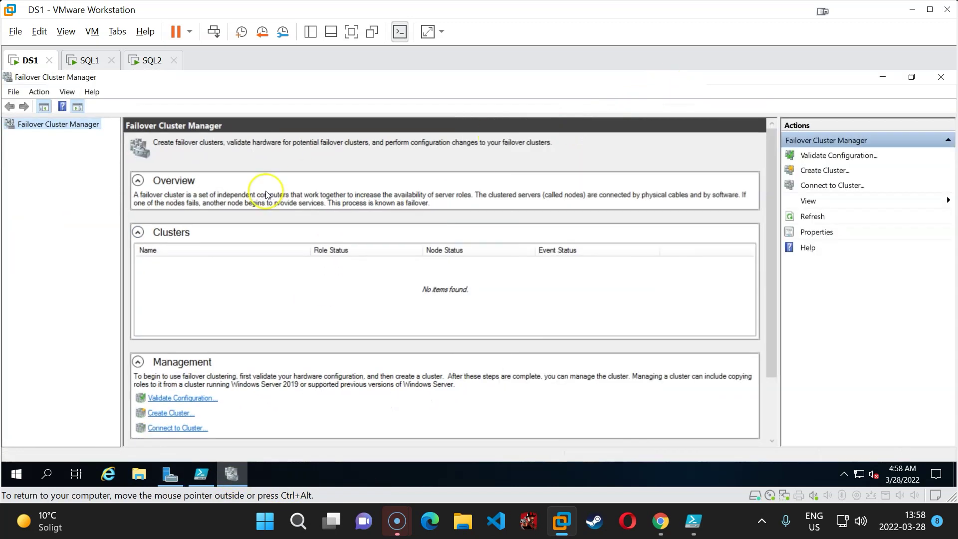
right_click(51, 130)
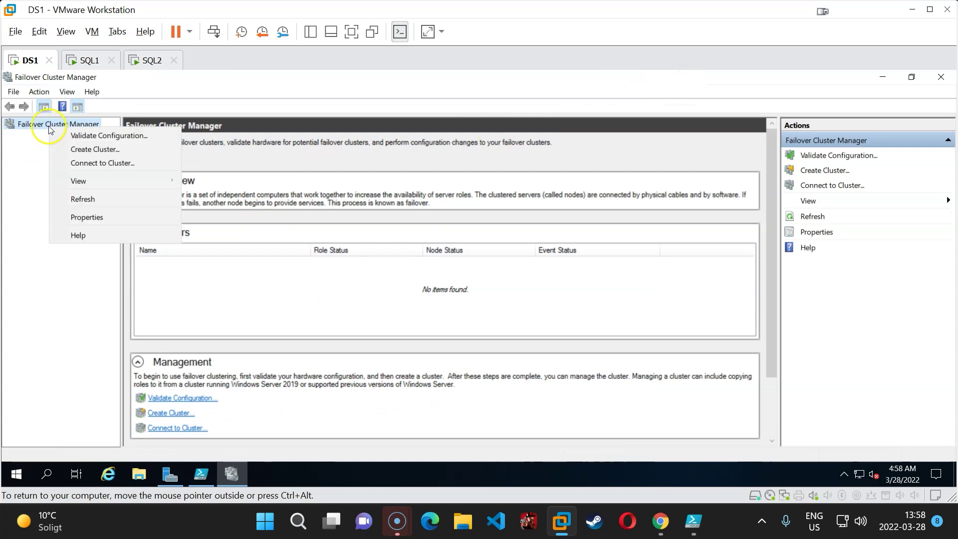
Start validating a configuration in Failover Cluster Manager and add the computers SQL1 and SQL2 as the servers to test.
click(124, 137)
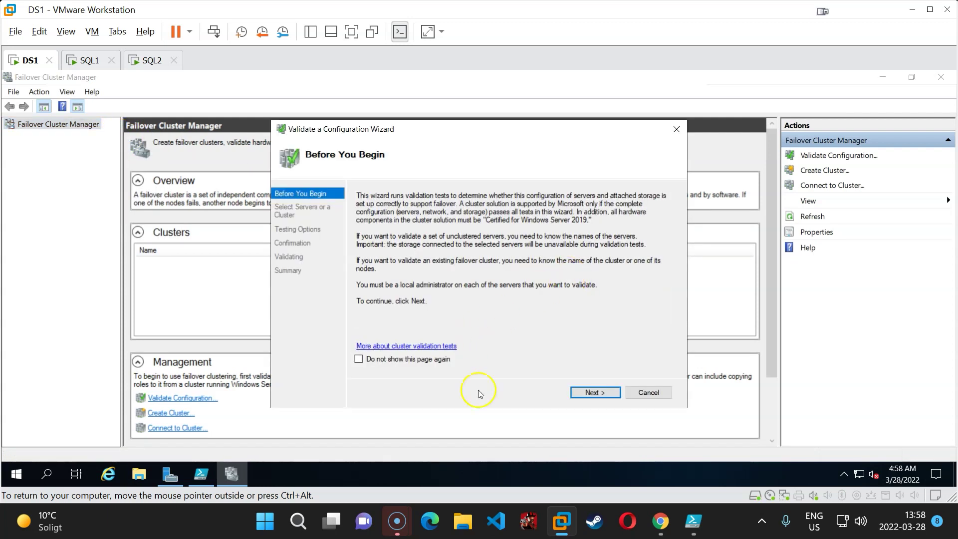
click(606, 393)
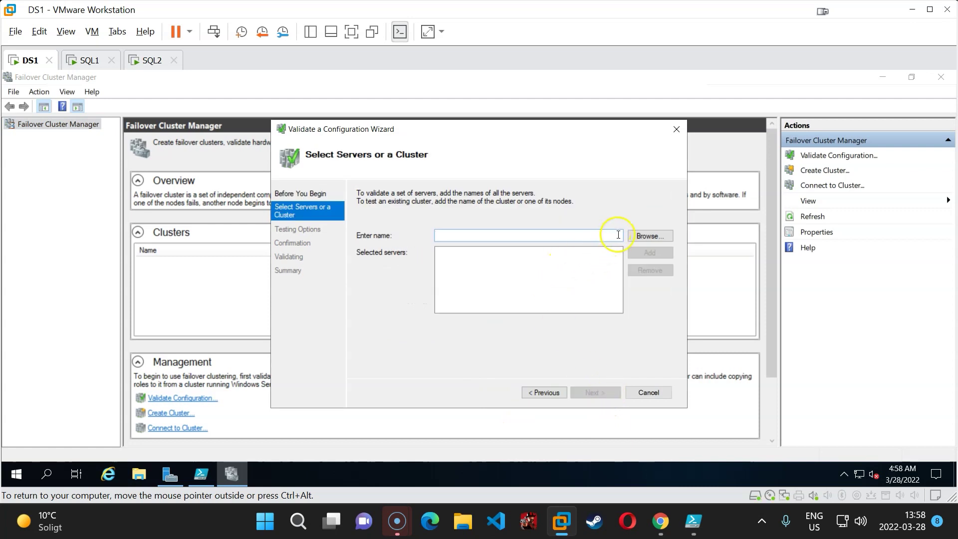
click(646, 236)
text(sql)
key(Return)
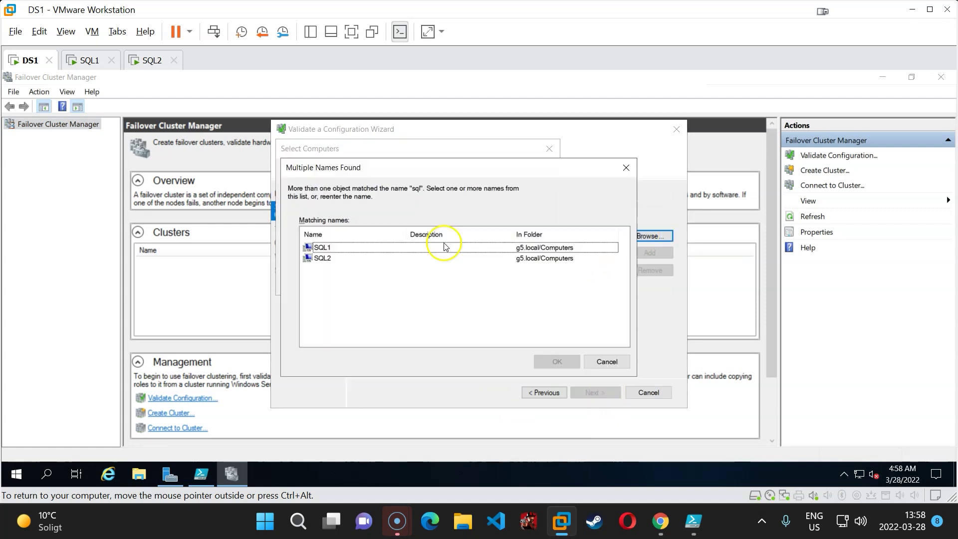
click(354, 248)
shift+click(345, 258)
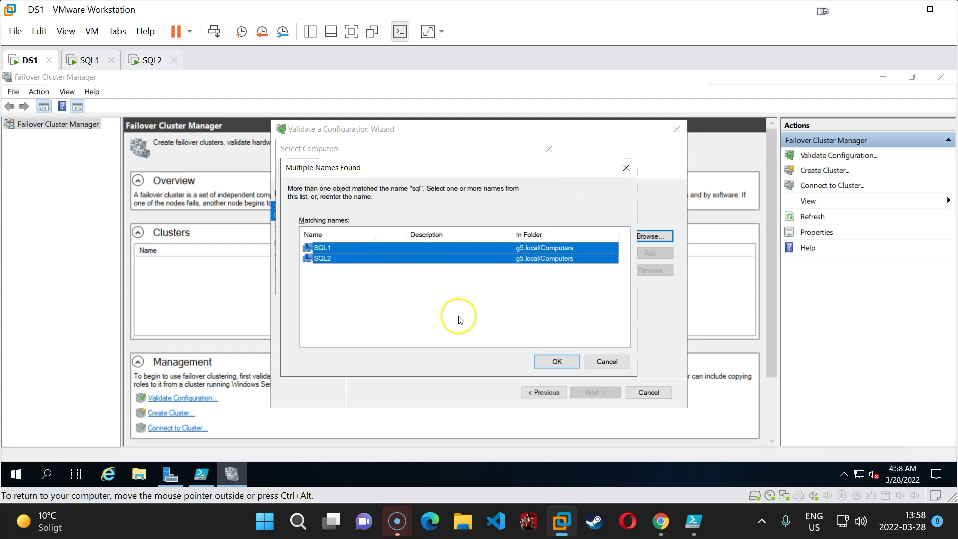
click(574, 364)
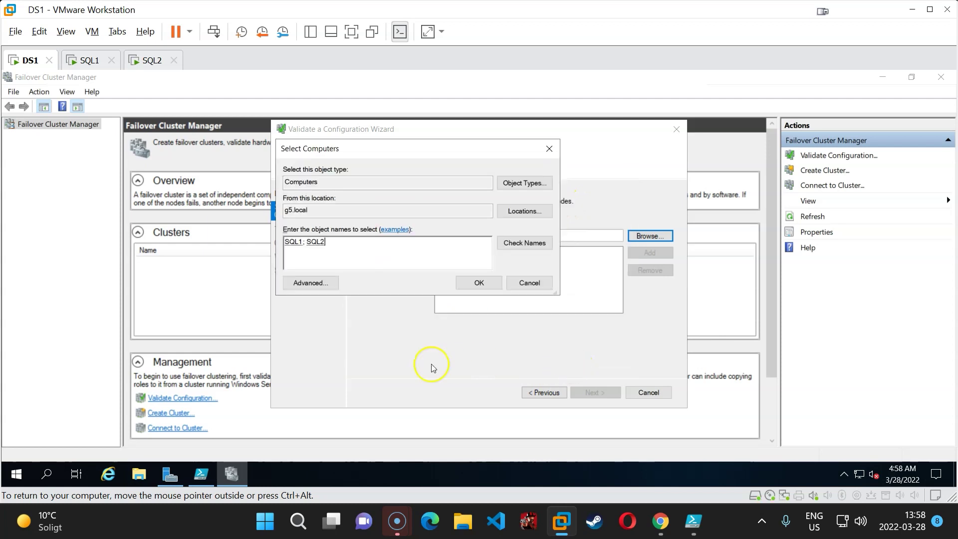
click(477, 283)
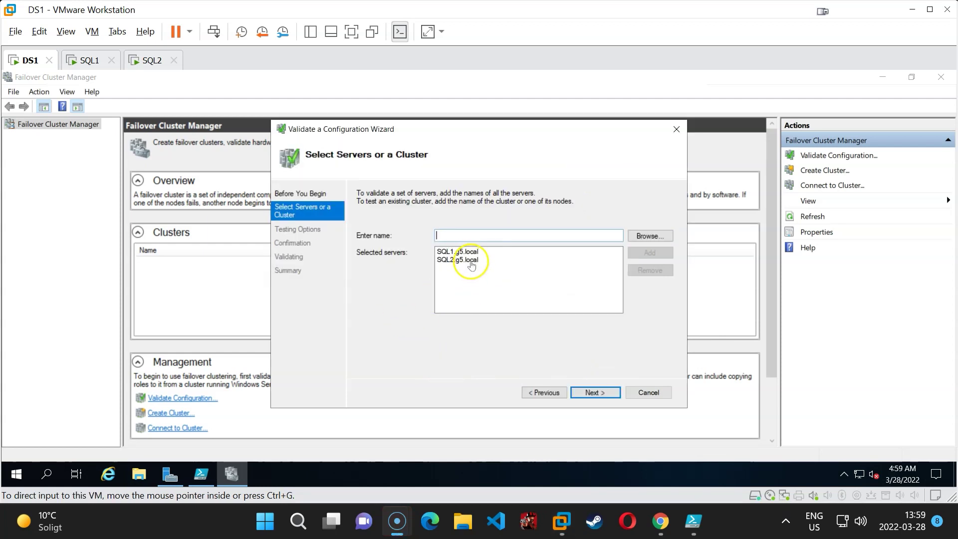
click(471, 261)
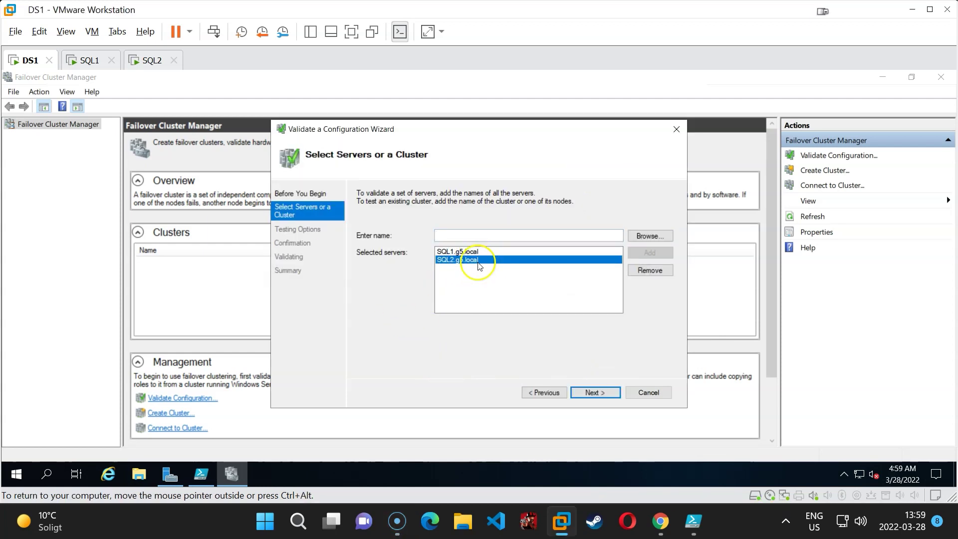
Keep the option to run all tests, accept the confirmation page and run the cluster validation.
click(601, 392)
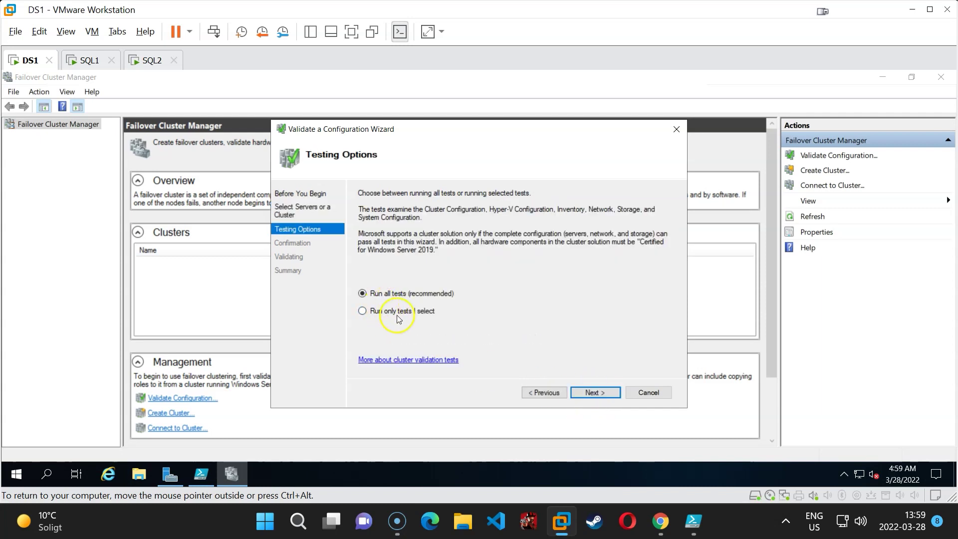
click(609, 394)
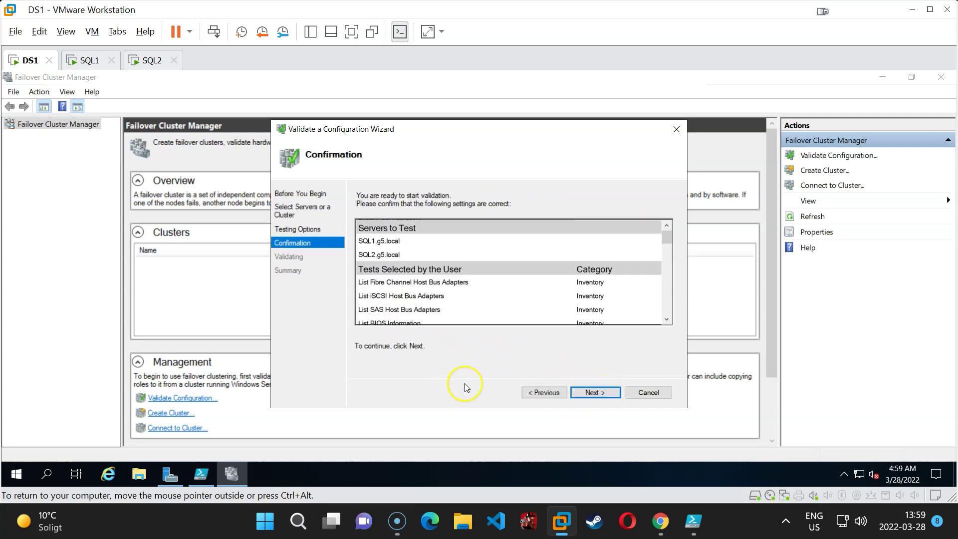
click(594, 393)
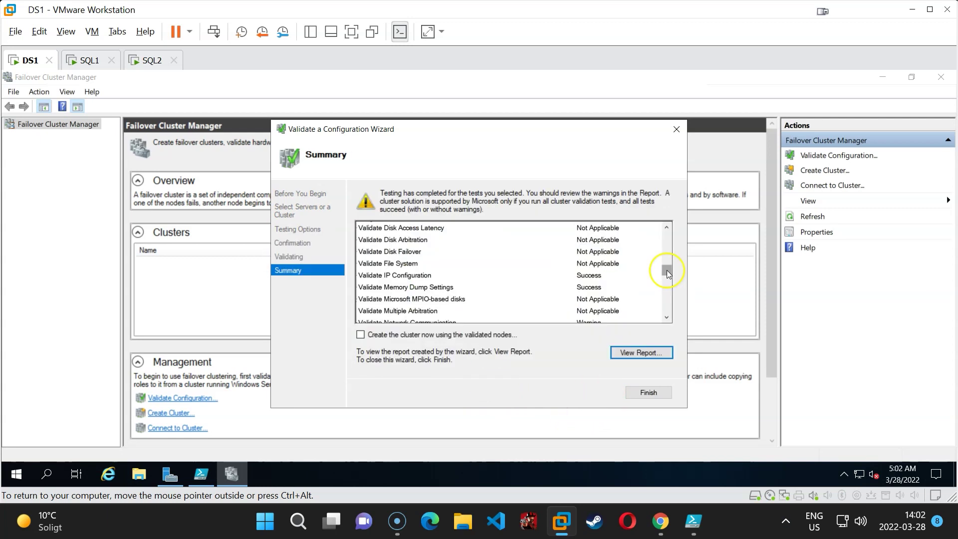
Look through the validation results on the wizard's summary page, open the full validation report and dismiss the blocked-content notice.
drag(666, 270, 667, 238)
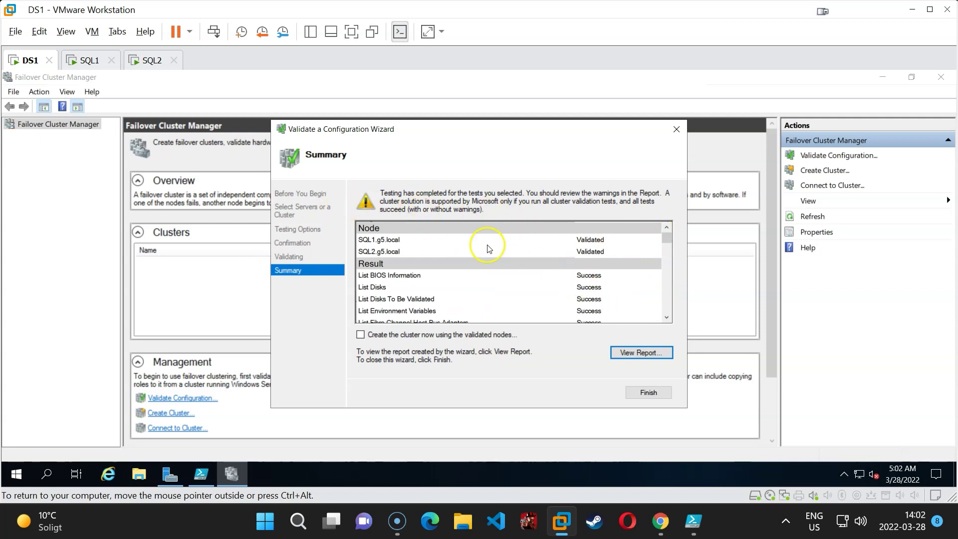
click(650, 354)
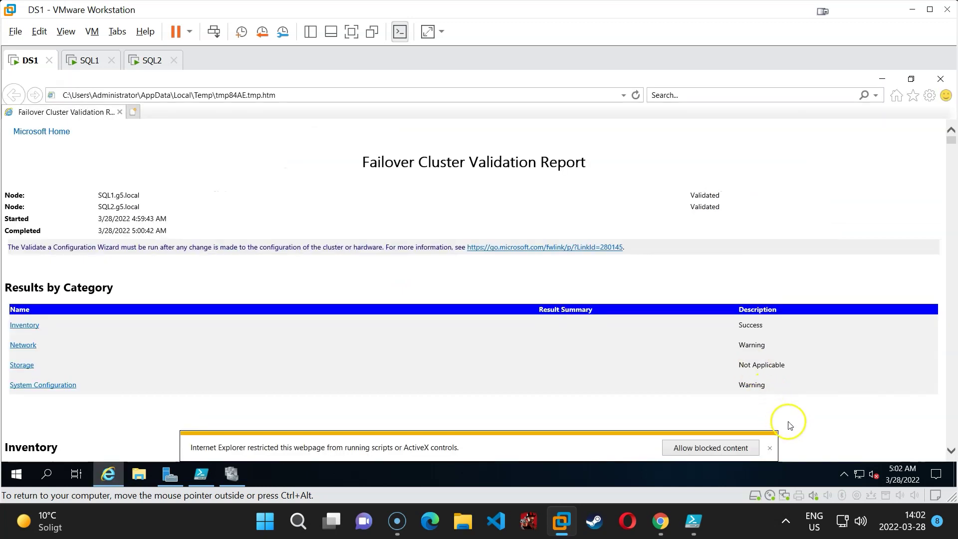
click(769, 450)
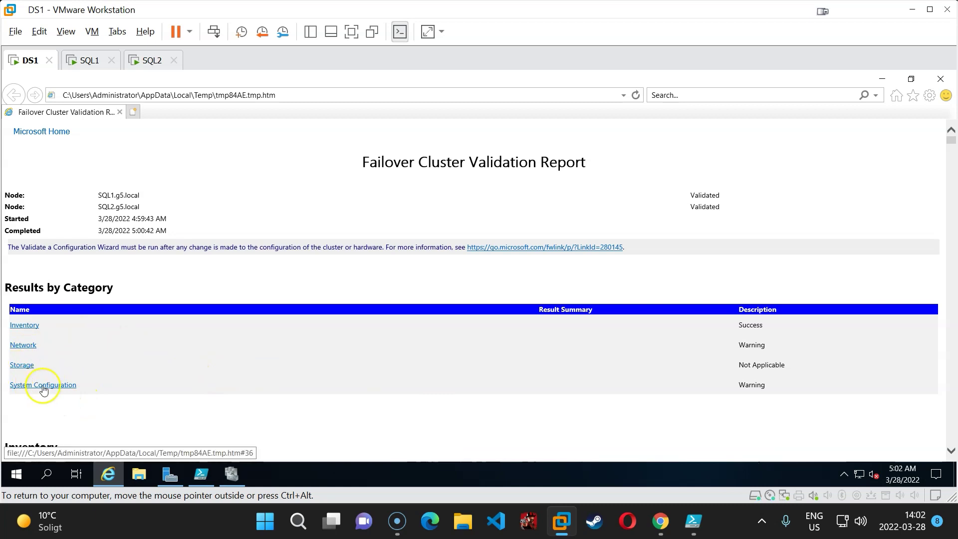
Examine the Validate Network Communication details in the report's Network category and return to the Results by Category overview.
click(28, 349)
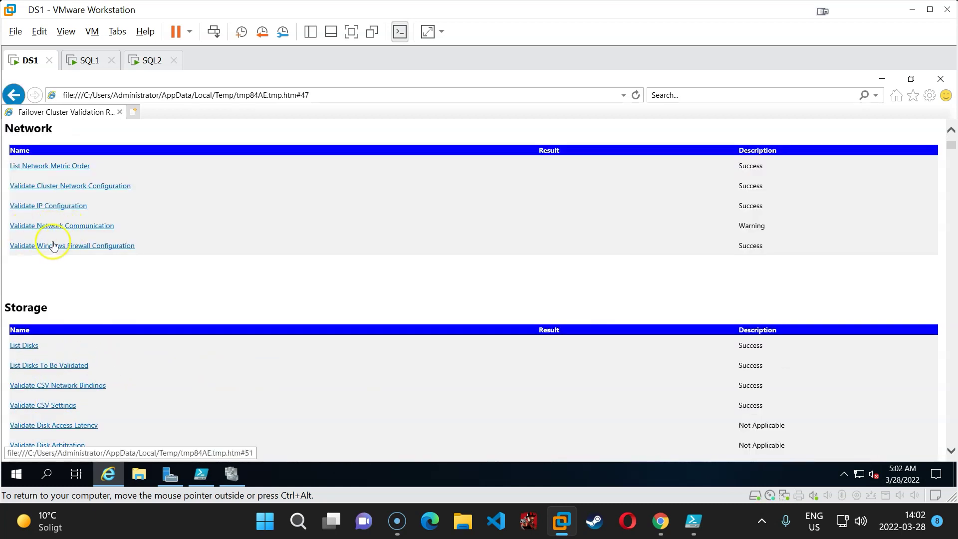
click(69, 228)
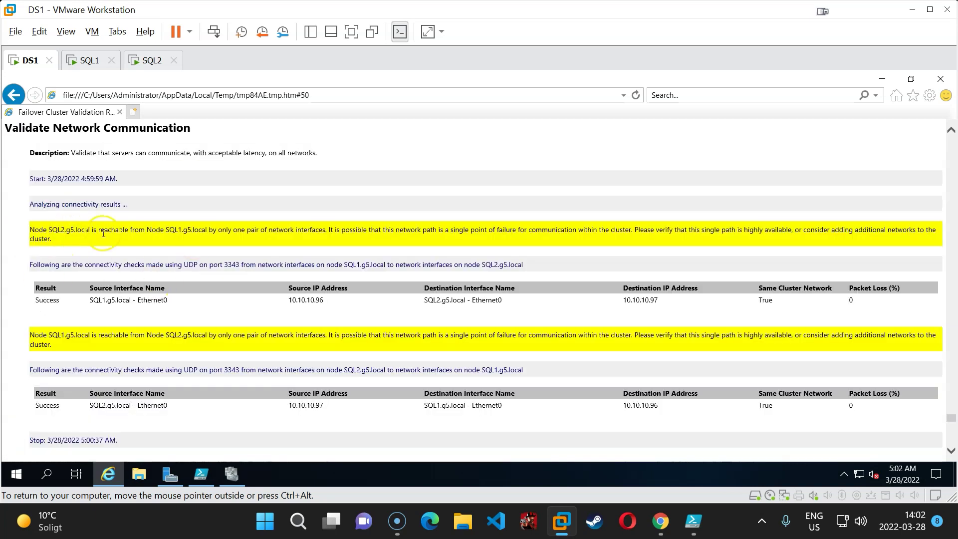
drag(103, 233, 142, 242)
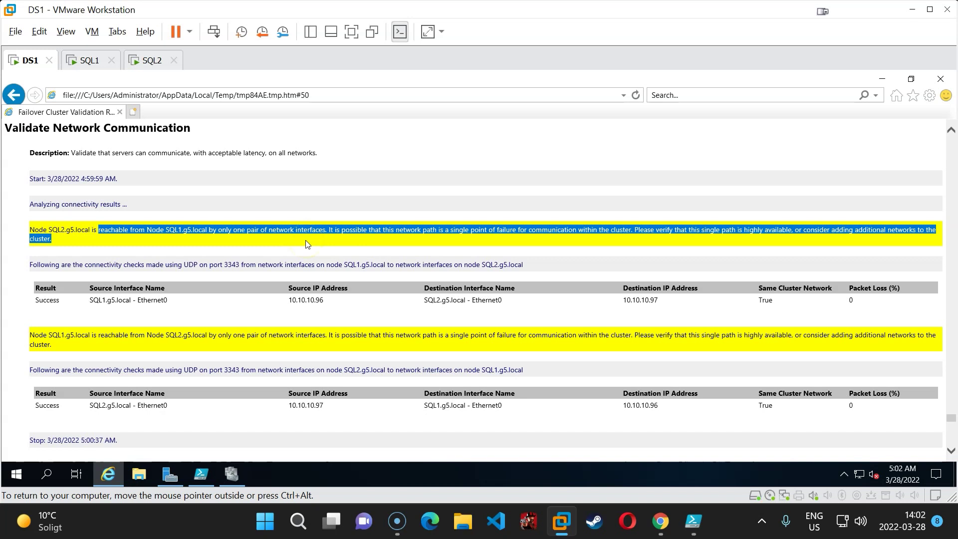
click(14, 96)
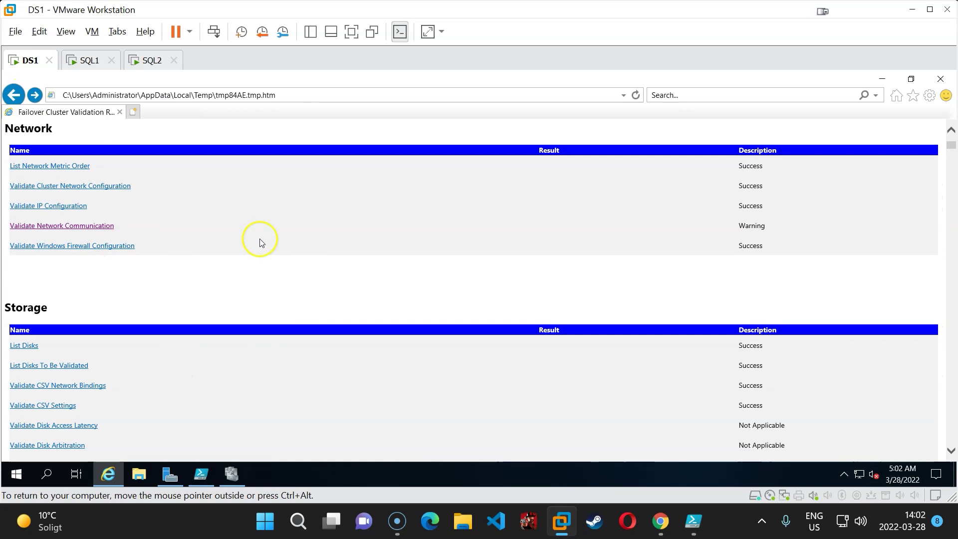
click(13, 95)
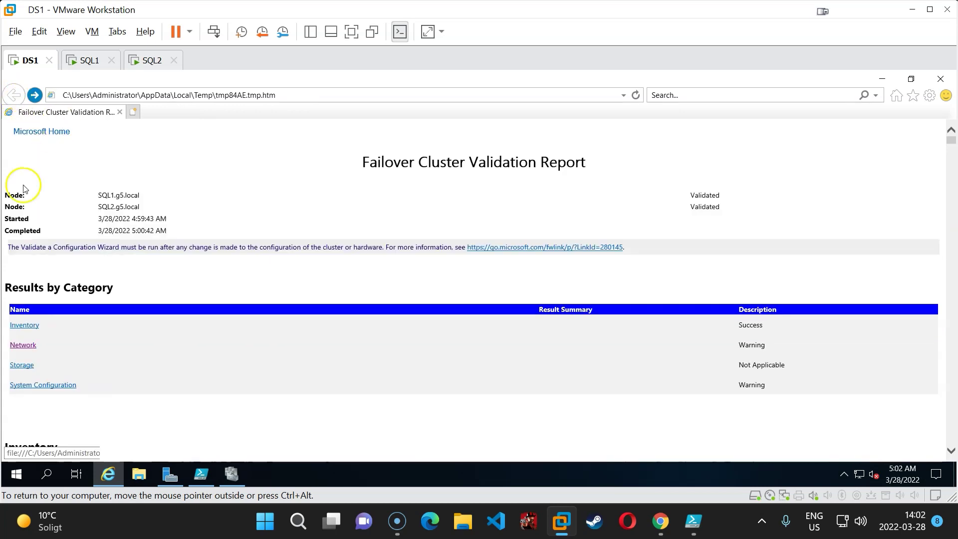
Examine the Validate Software Update Levels details under System Configuration, close the report and finish the validation wizard.
click(43, 385)
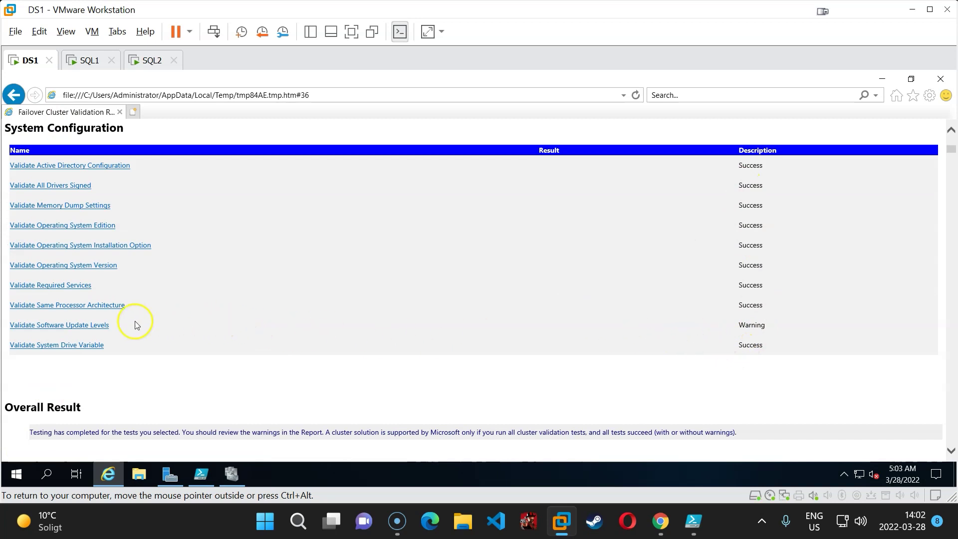
click(64, 324)
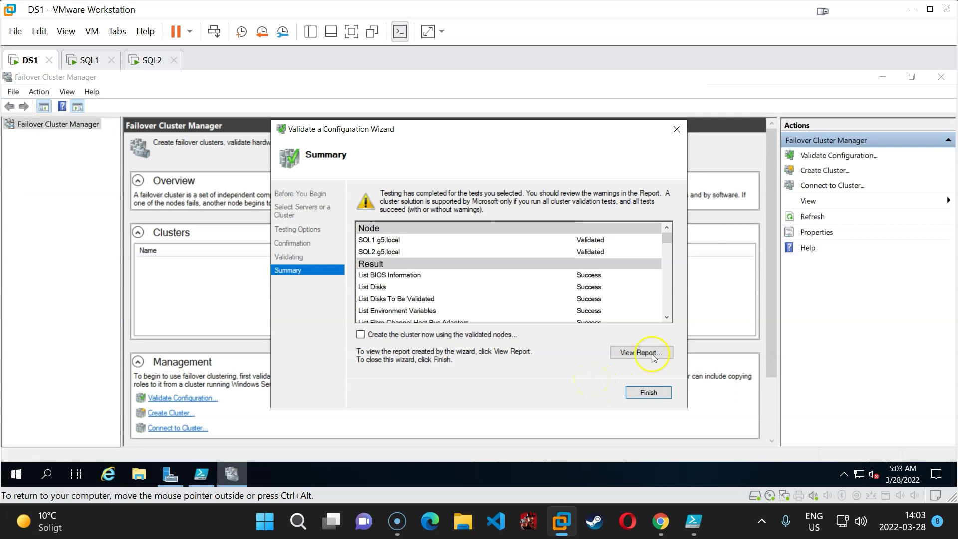
click(650, 392)
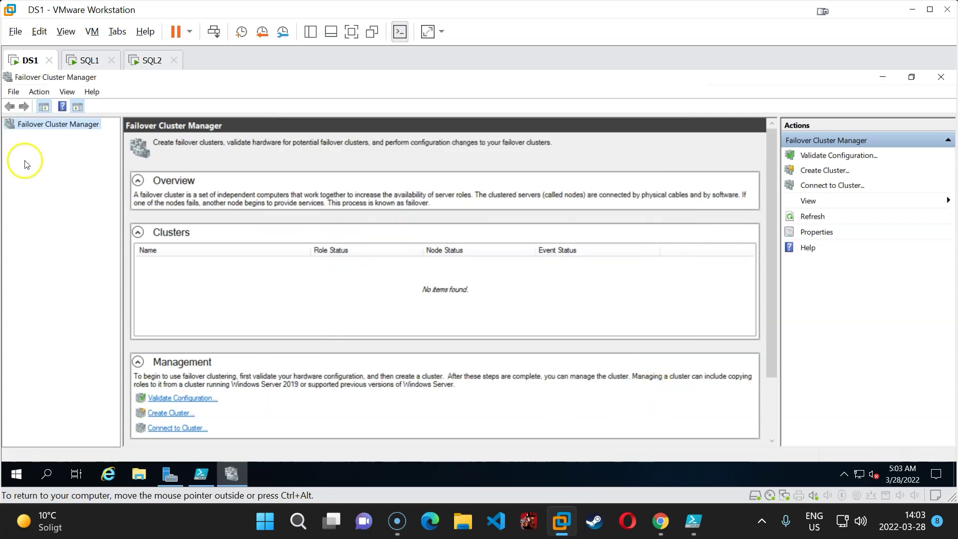
right_click(59, 131)
click(133, 155)
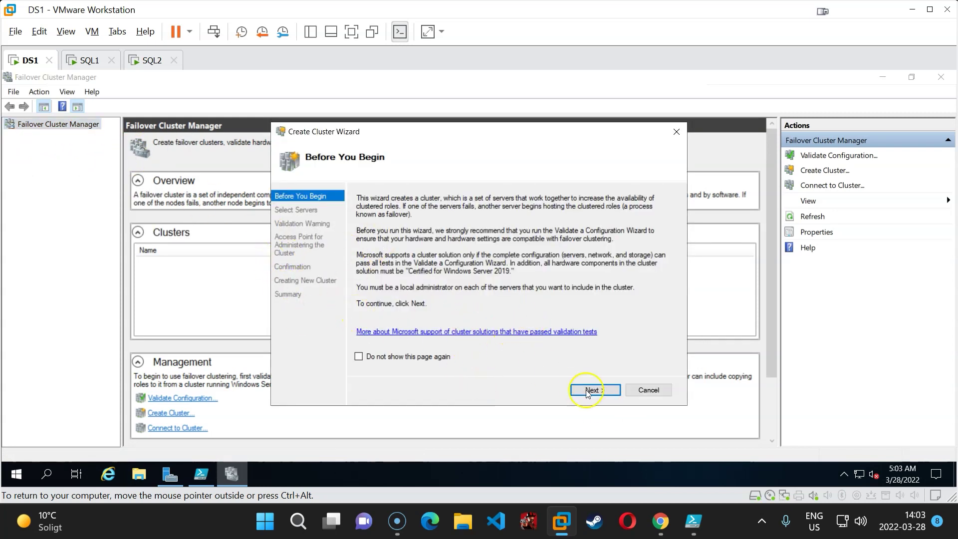
click(649, 392)
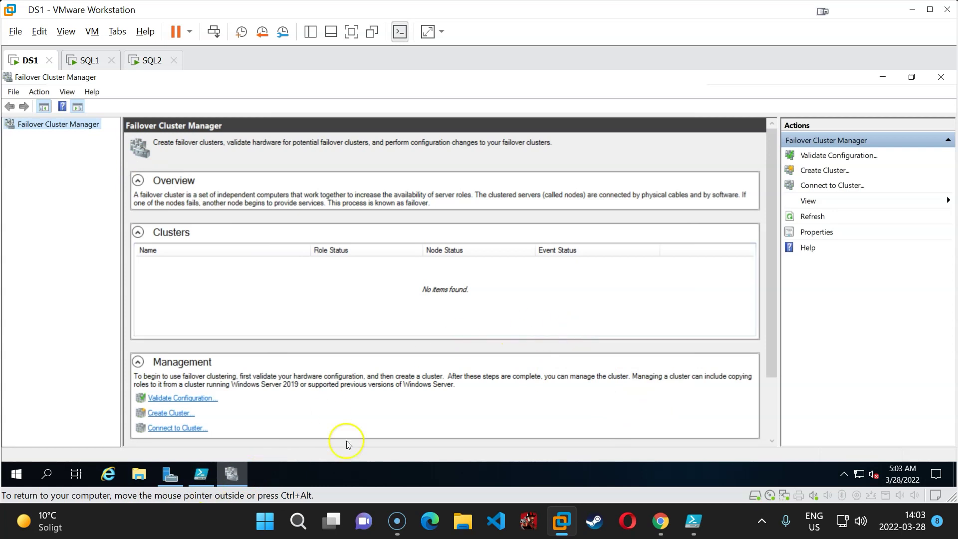
Switch to PowerShell ISE and run only the New-Cluster line, creating SQL-Cluster from SQL1 and SQL2 with -NoStorage and static address 10.10.10.200.
click(201, 474)
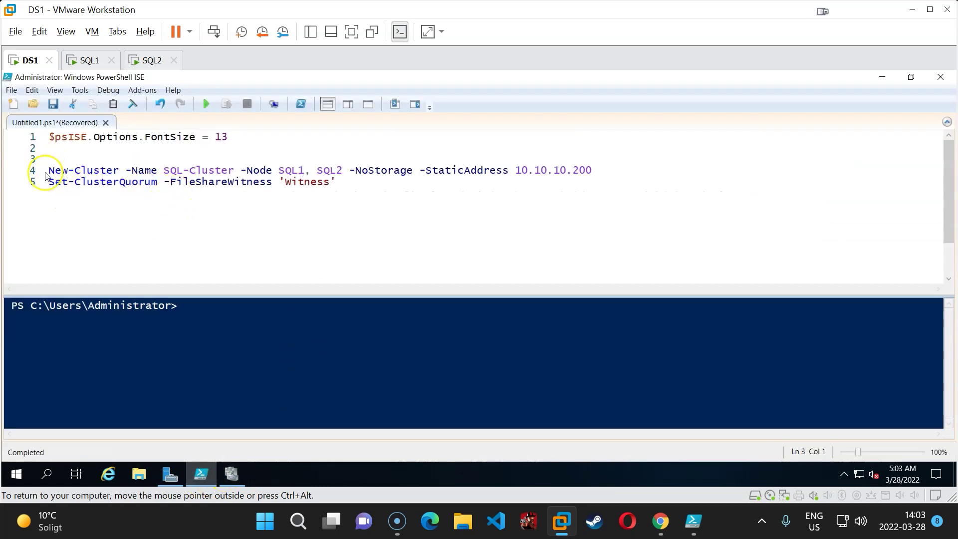
drag(48, 171, 221, 171)
click(170, 174)
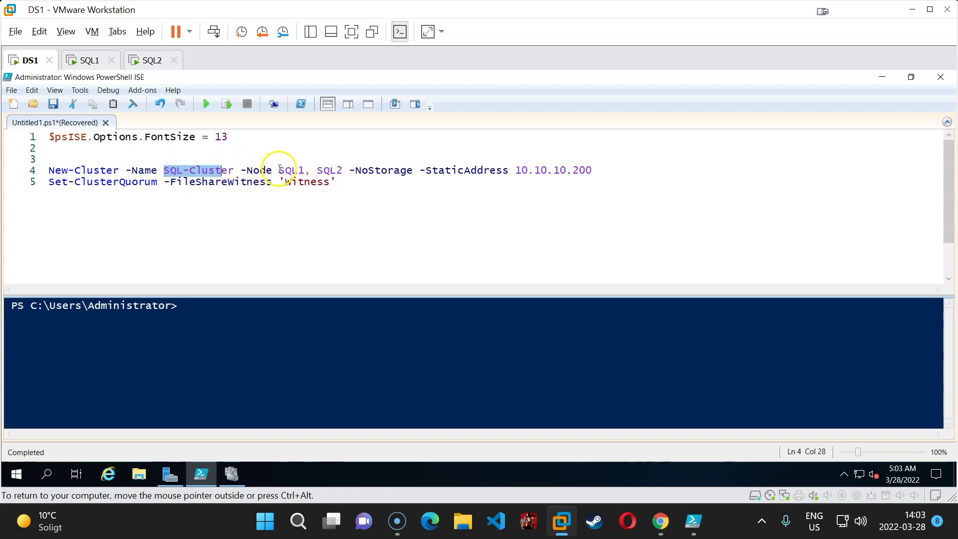
drag(280, 170, 402, 172)
key(ctrl+z)
click(420, 171)
drag(421, 170, 5, 171)
click(594, 172)
double_click(576, 171)
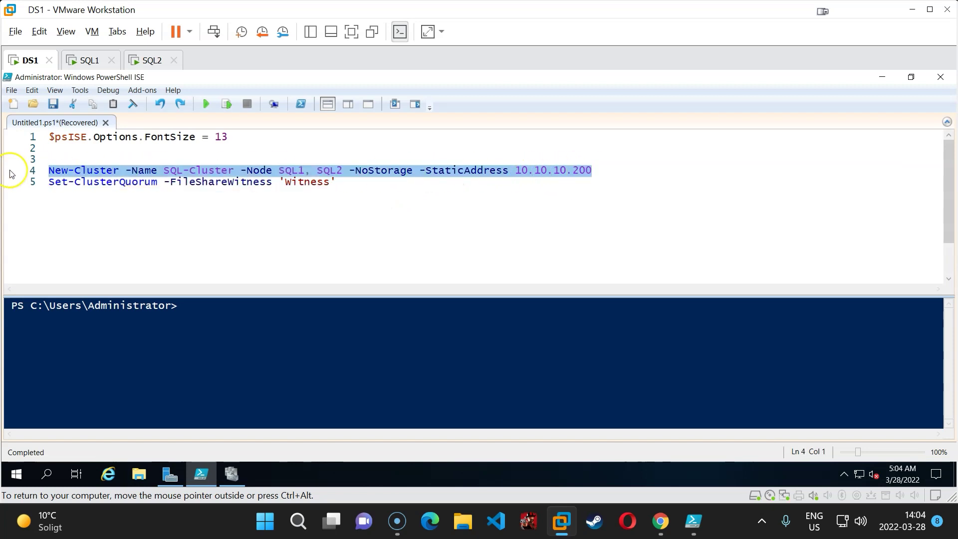
key(F8)
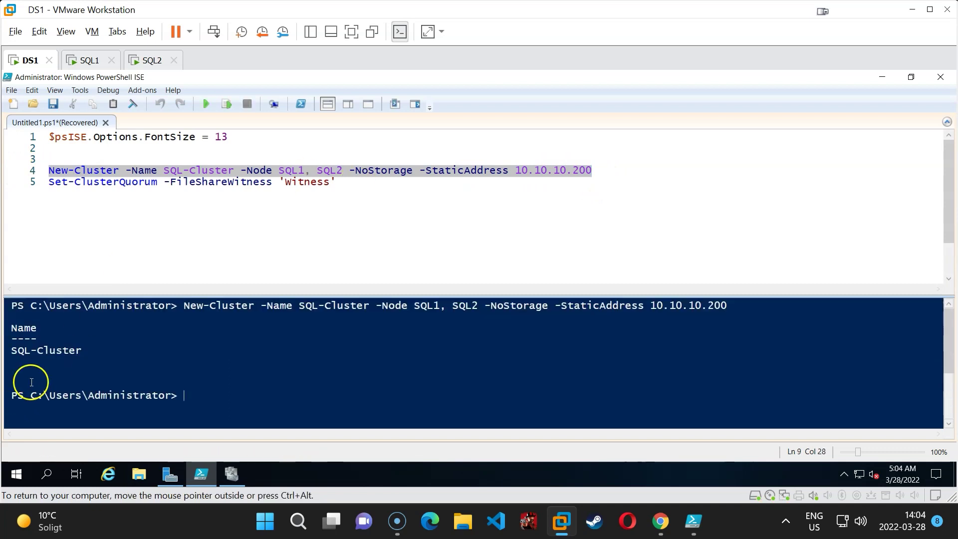
Switch to Failover Cluster Manager and connect it to the cluster sql-cluster.
click(118, 357)
click(231, 473)
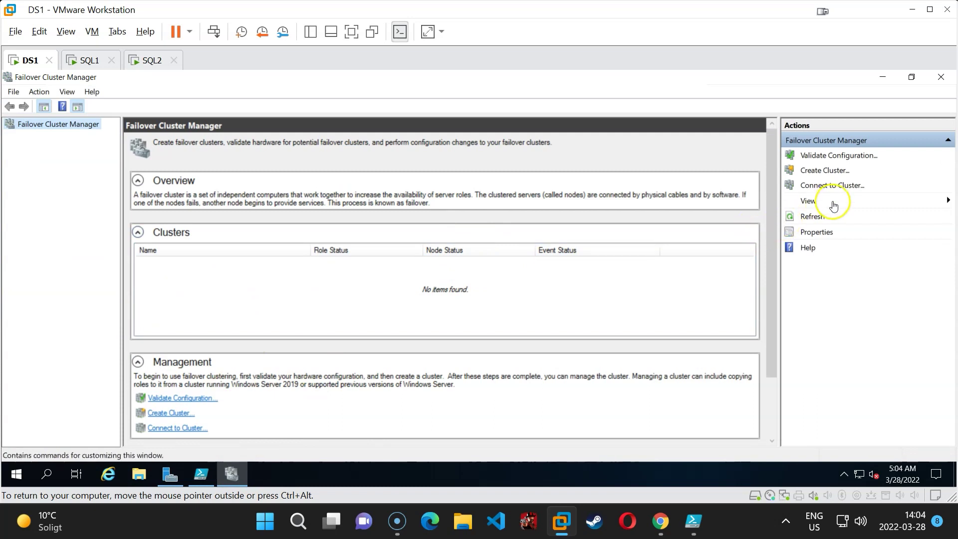
click(843, 187)
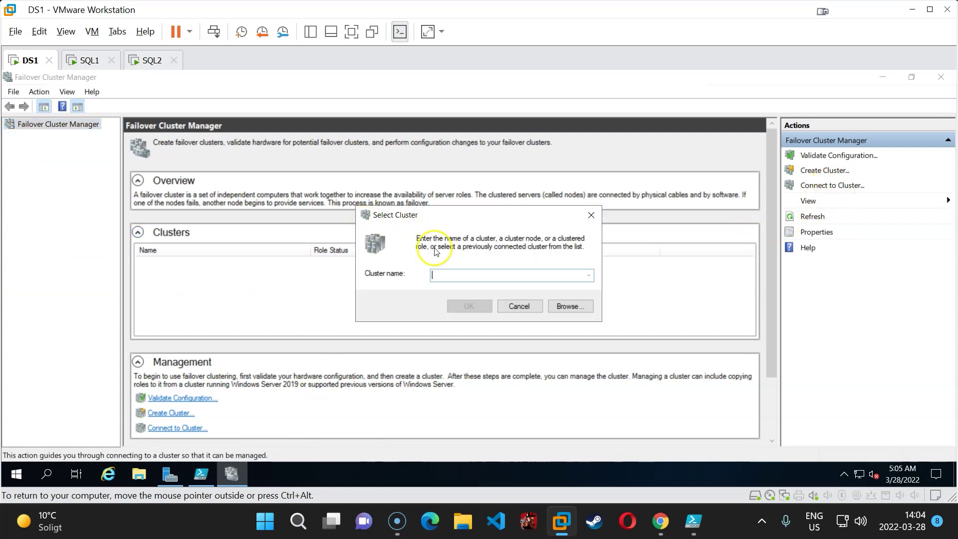
text(sql-cluster)
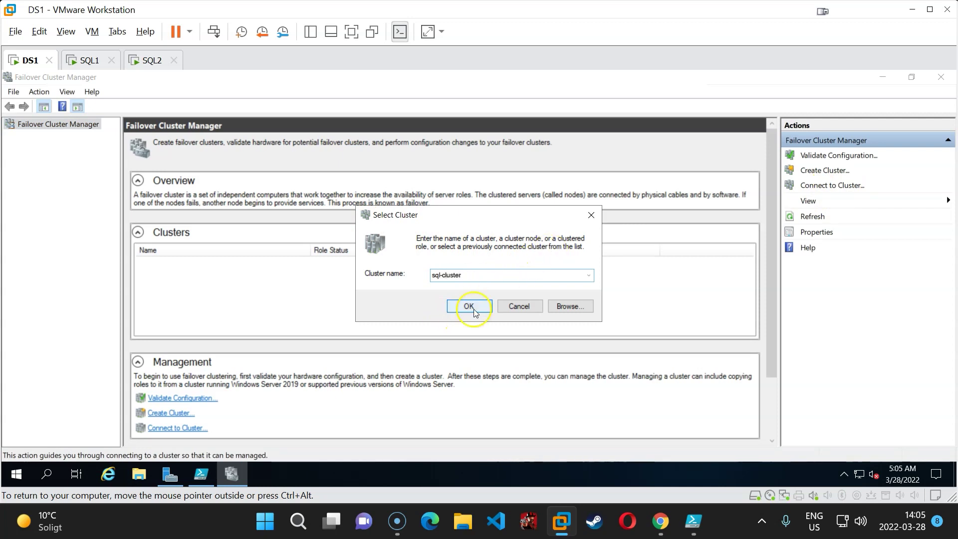
click(467, 305)
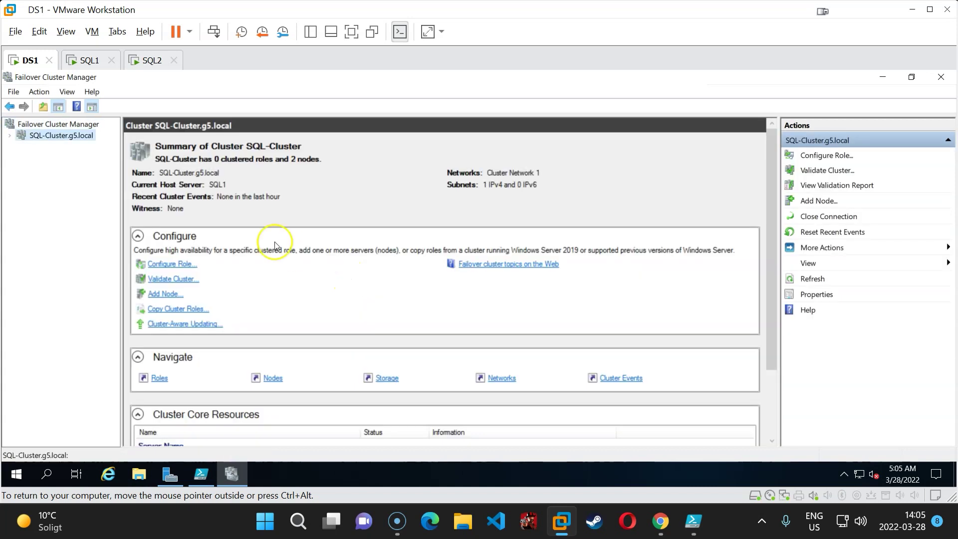
Examine the nodes of SQL-Cluster.g5.local, including SQL2's details, and return to the cluster's summary.
click(9, 135)
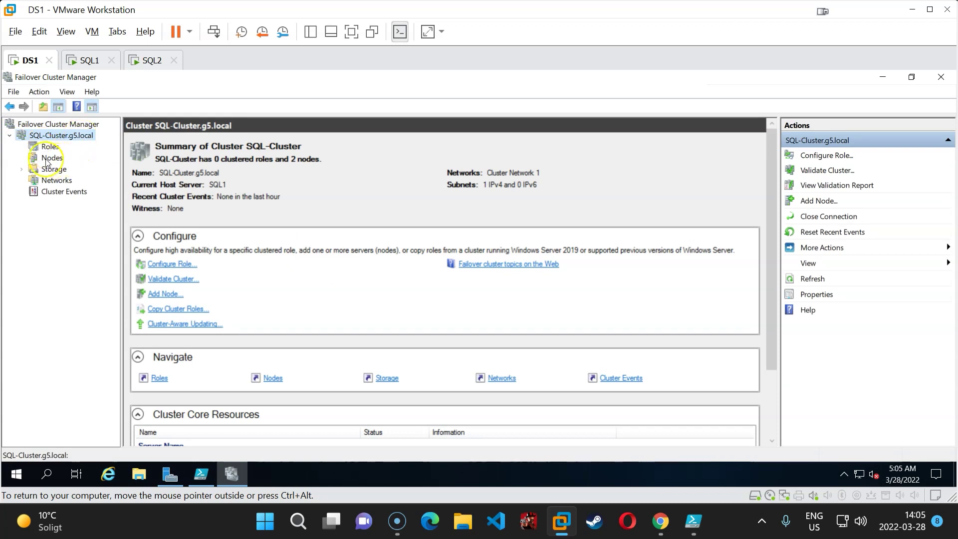
click(49, 158)
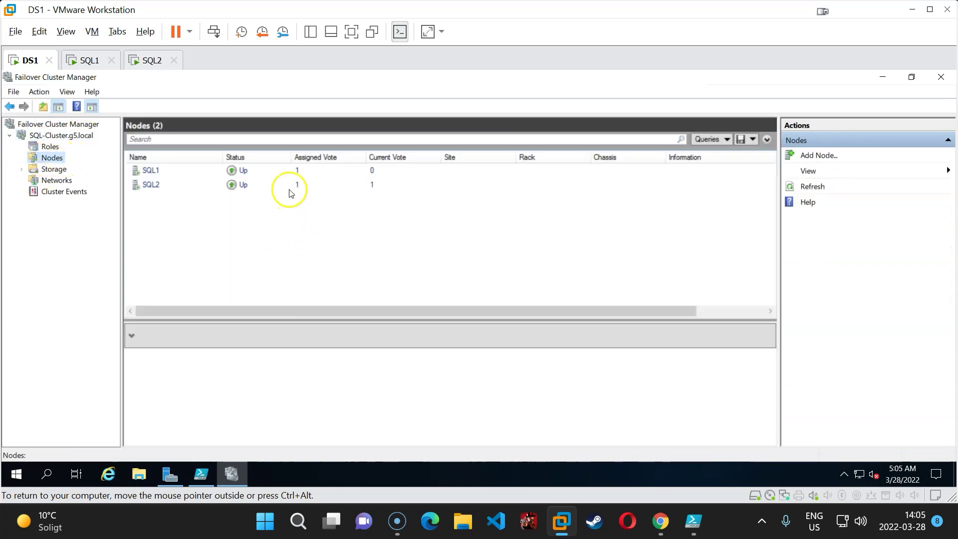
click(160, 186)
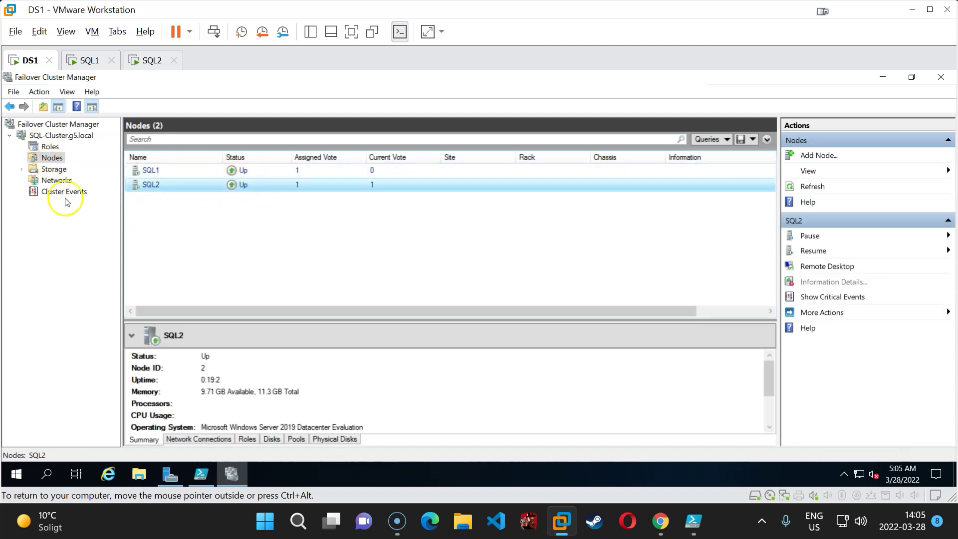
click(50, 136)
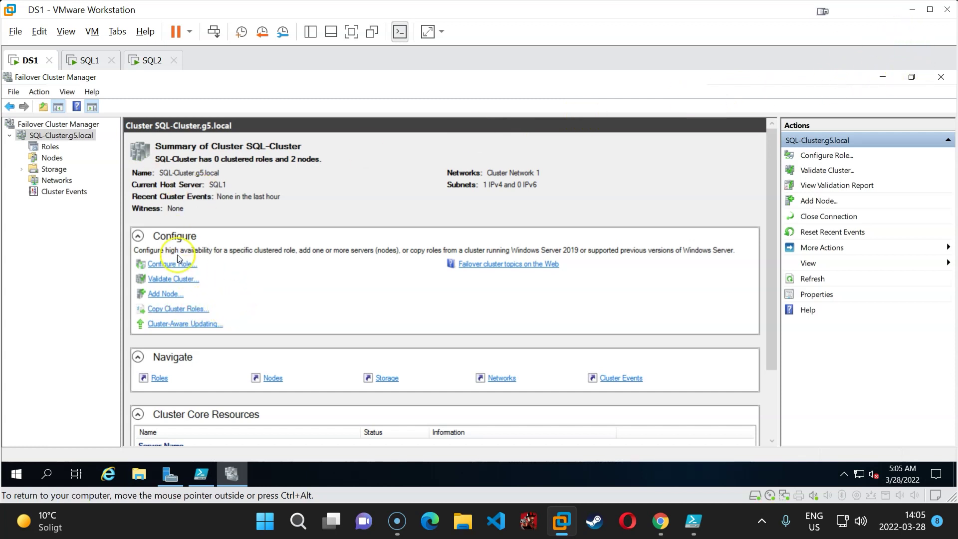
right_click(74, 139)
mouse_move(140, 246)
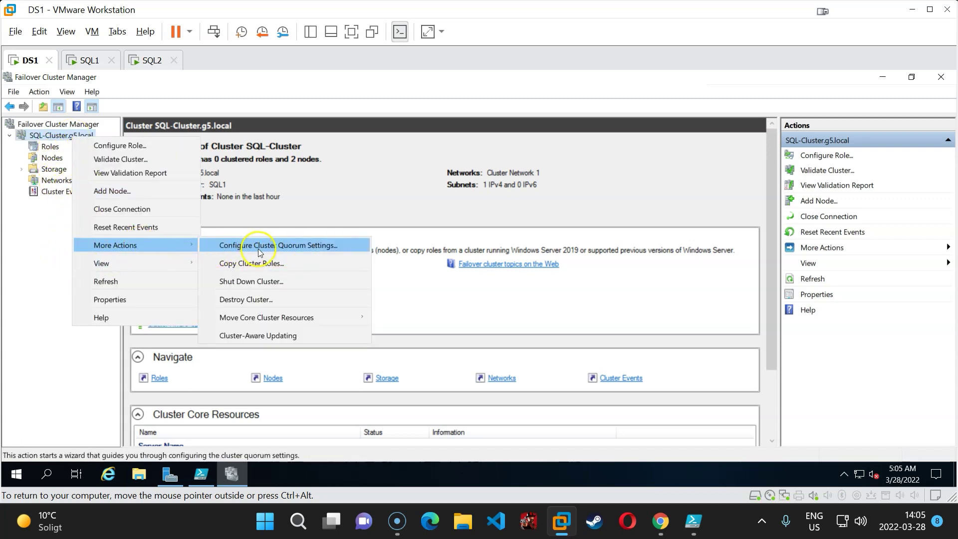
click(300, 248)
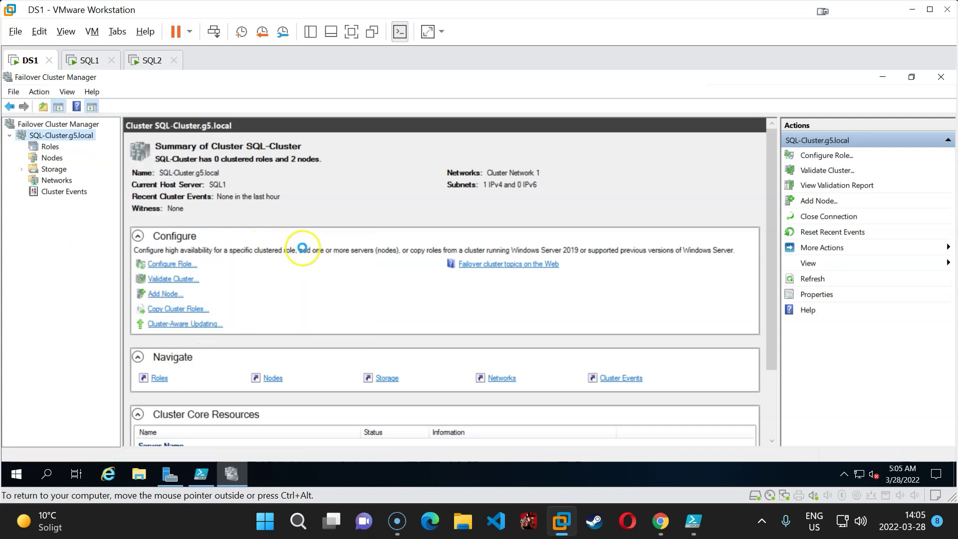
click(608, 393)
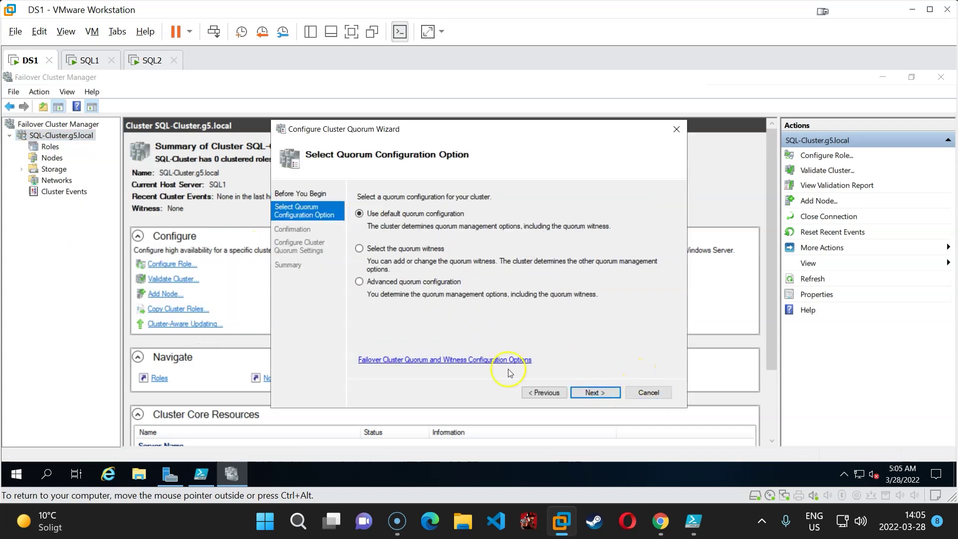
click(384, 252)
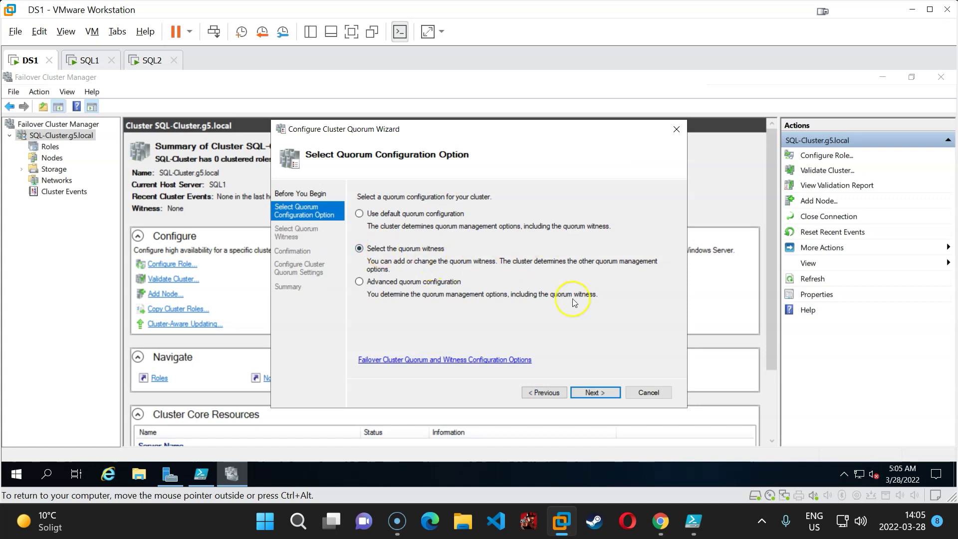
click(597, 394)
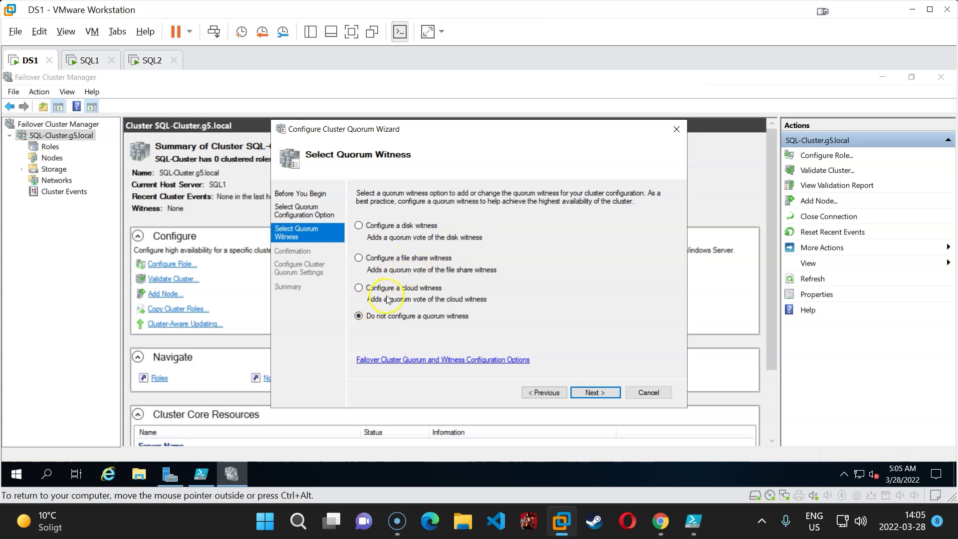
click(411, 260)
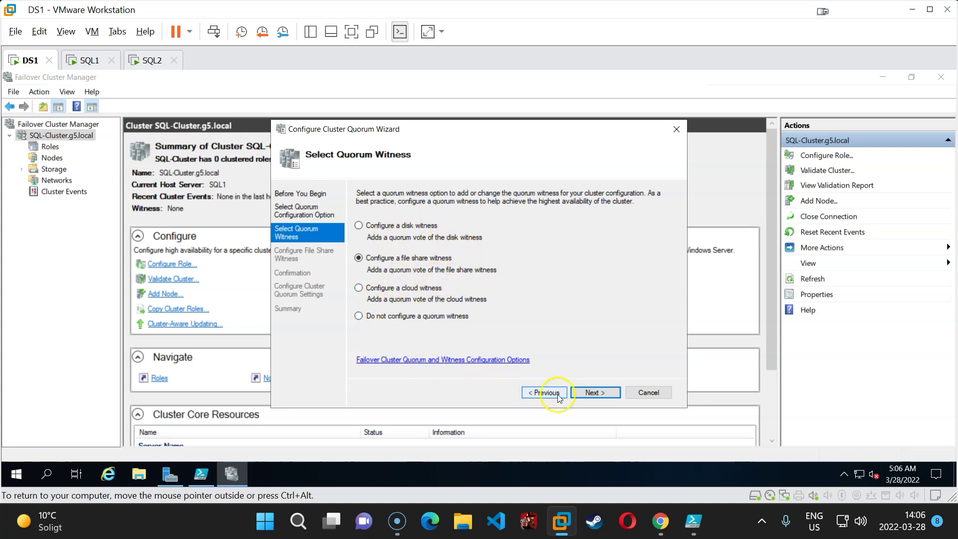
click(595, 392)
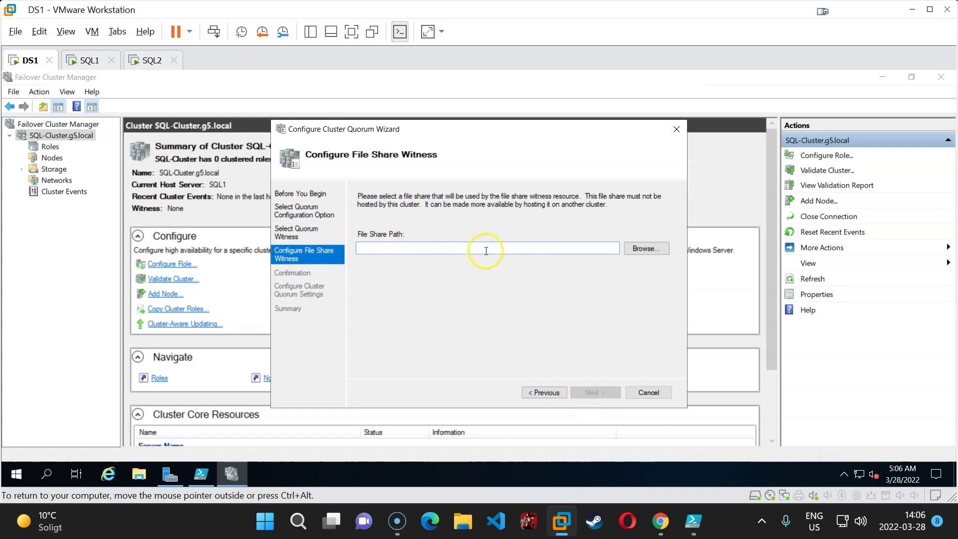
text(\\ds1\Witness)
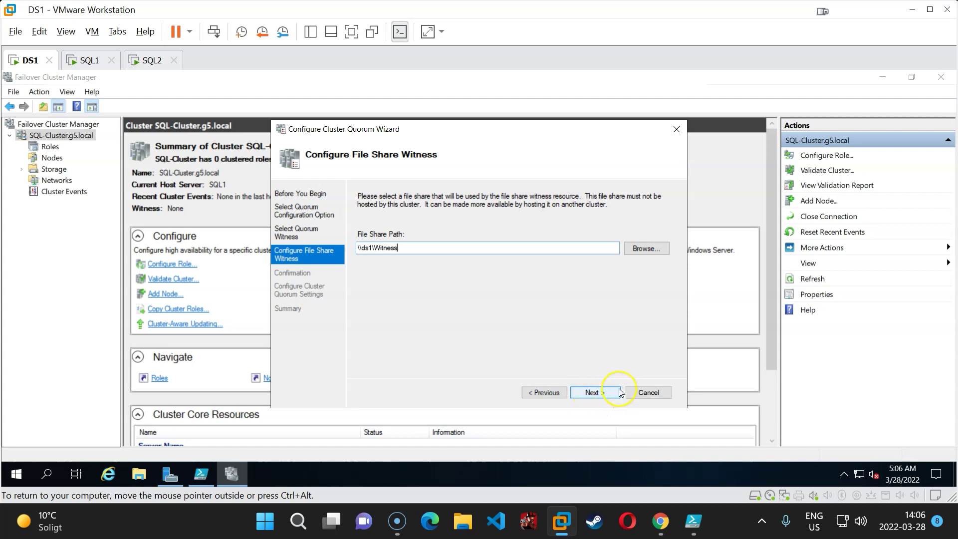
click(648, 392)
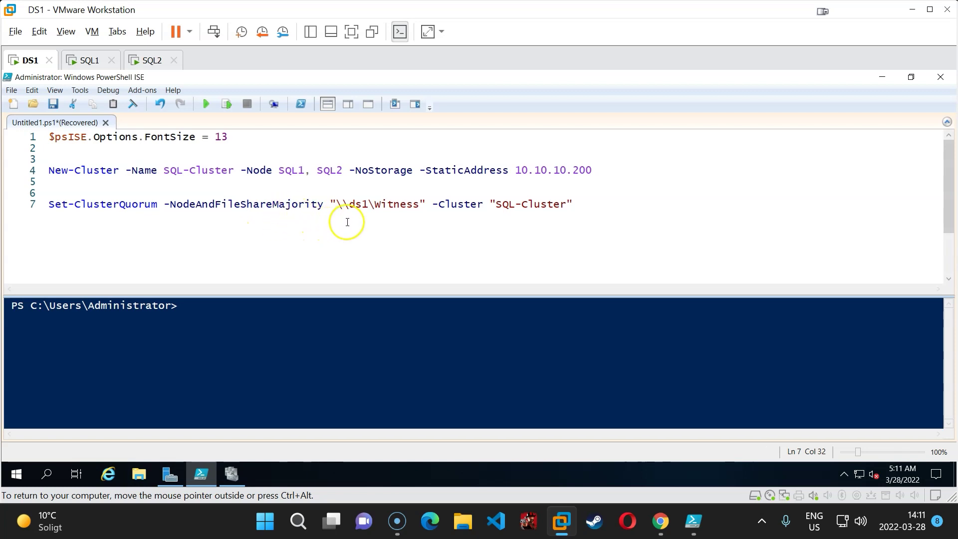
In PowerShell ISE, run only the Set-ClusterQuorum line, setting SQL-Cluster's quorum to -NodeAndFileShareMajority with the share \\ds1\Witness.
drag(355, 206, 25, 206)
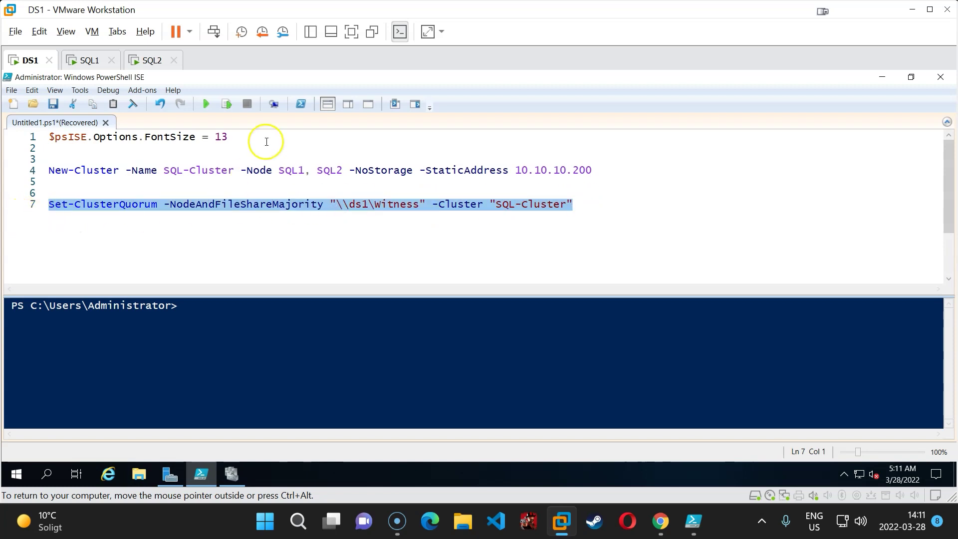
click(226, 104)
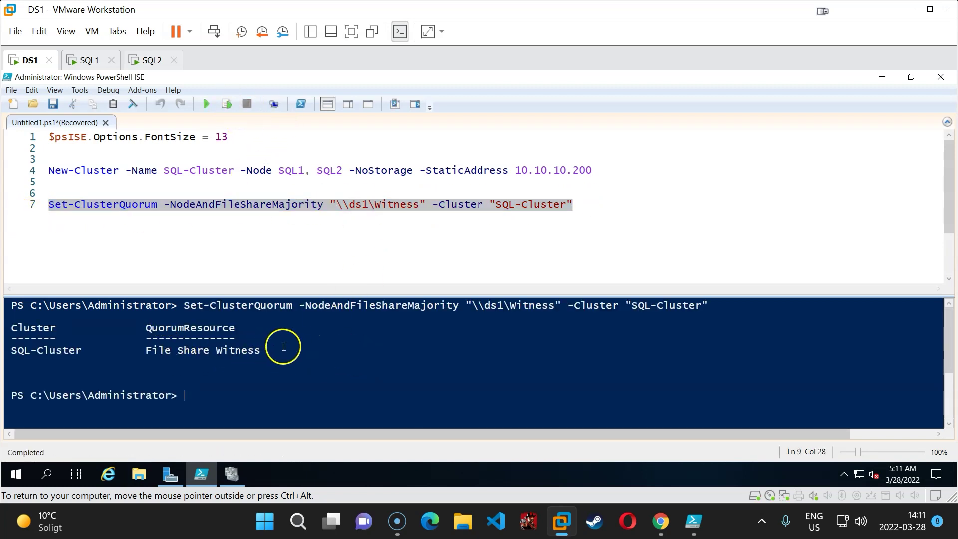
click(277, 364)
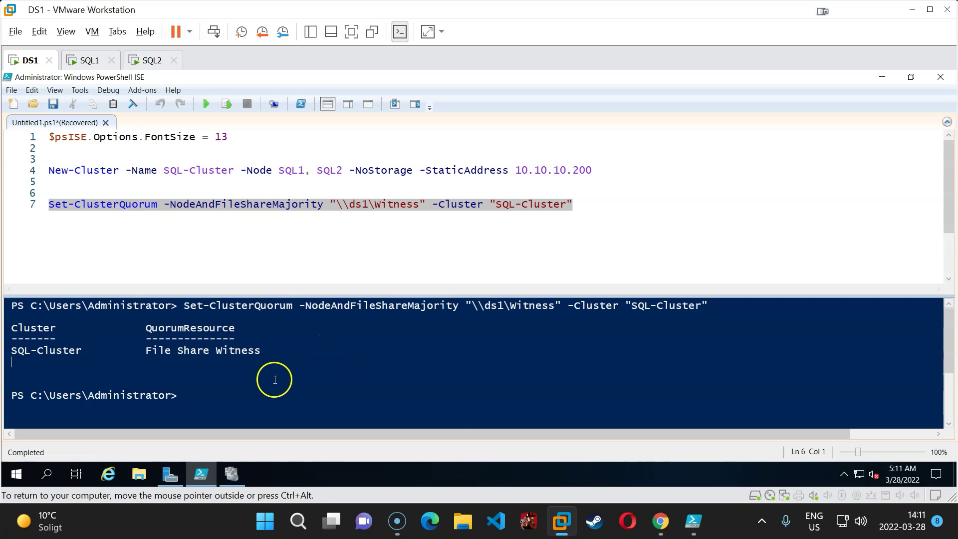
Switch to Failover Cluster Manager, refresh SQL-Cluster.g5.local and examine the file share witness under Cluster Core Resources.
click(233, 475)
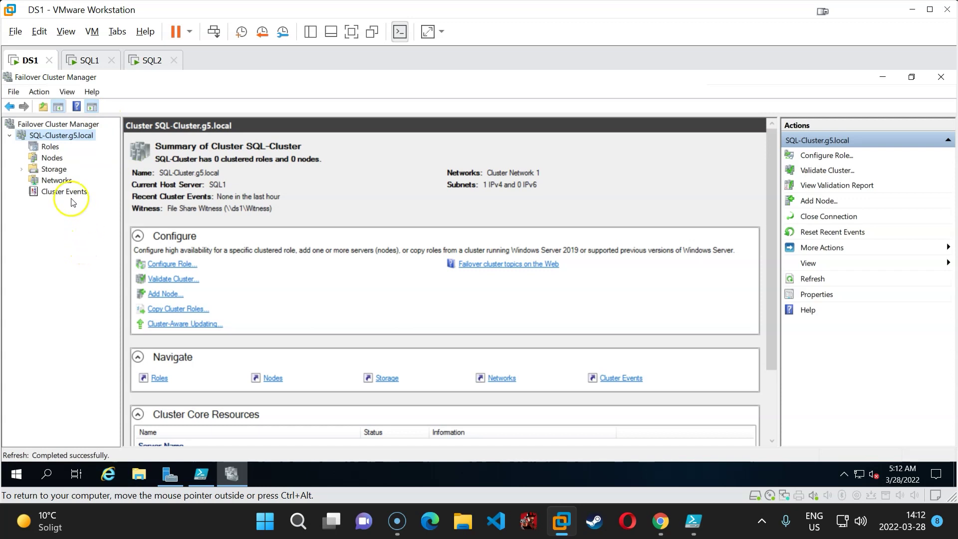
right_click(65, 138)
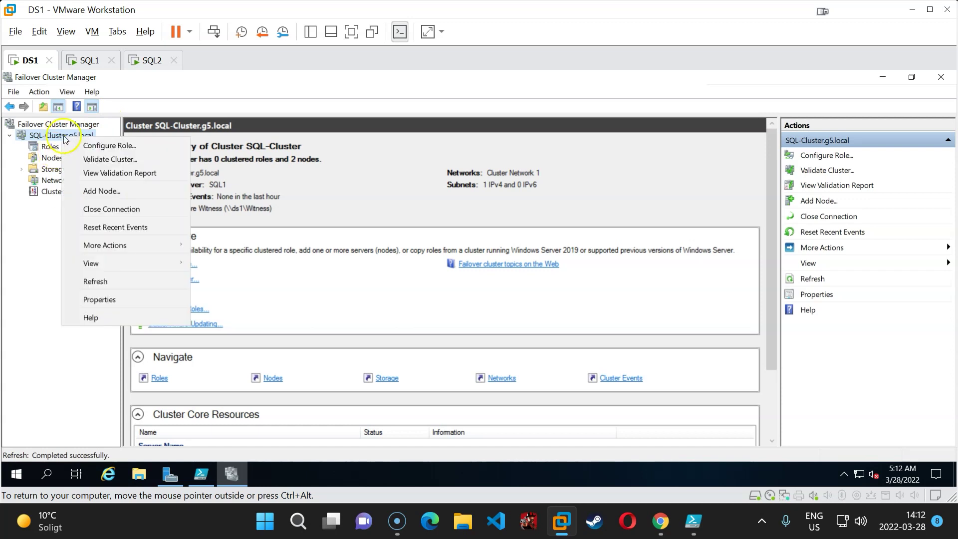
click(103, 283)
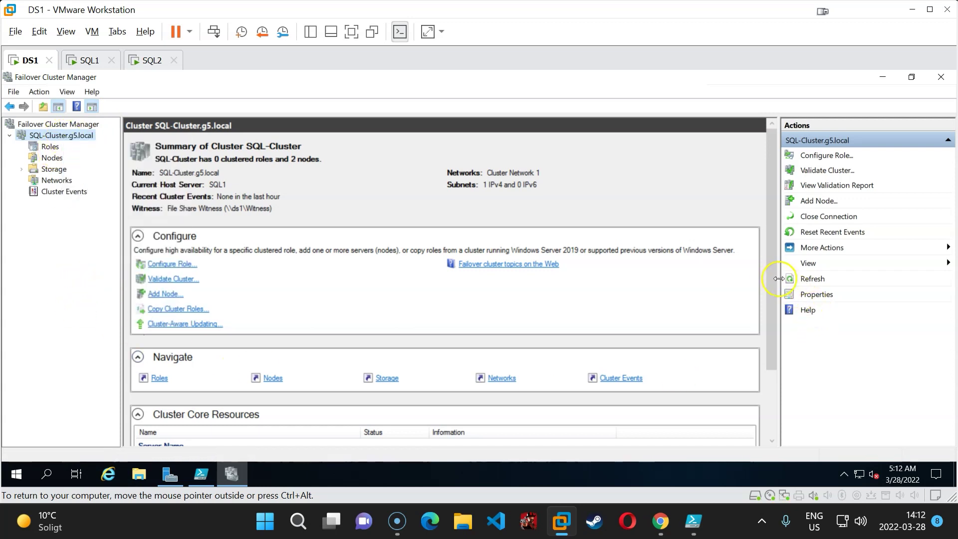
drag(773, 274, 763, 343)
click(227, 402)
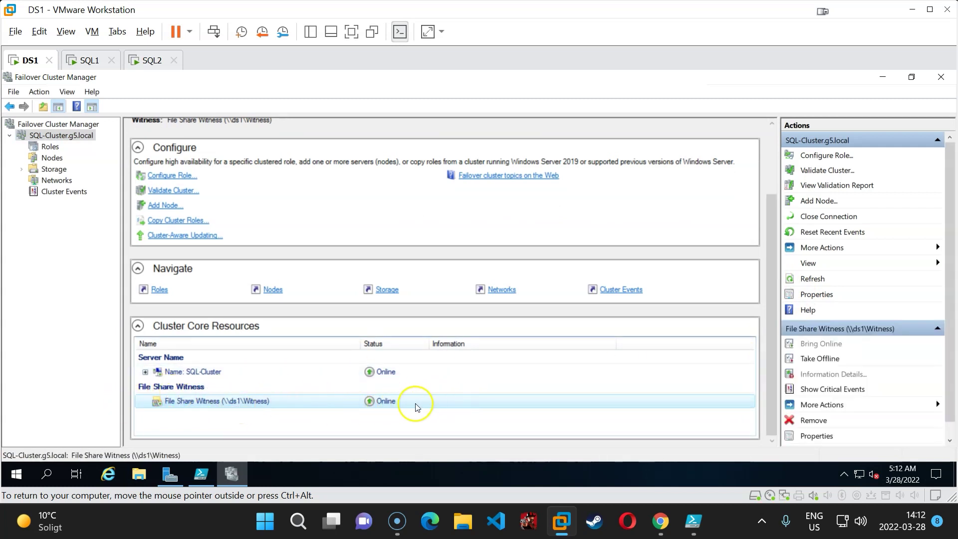
click(70, 385)
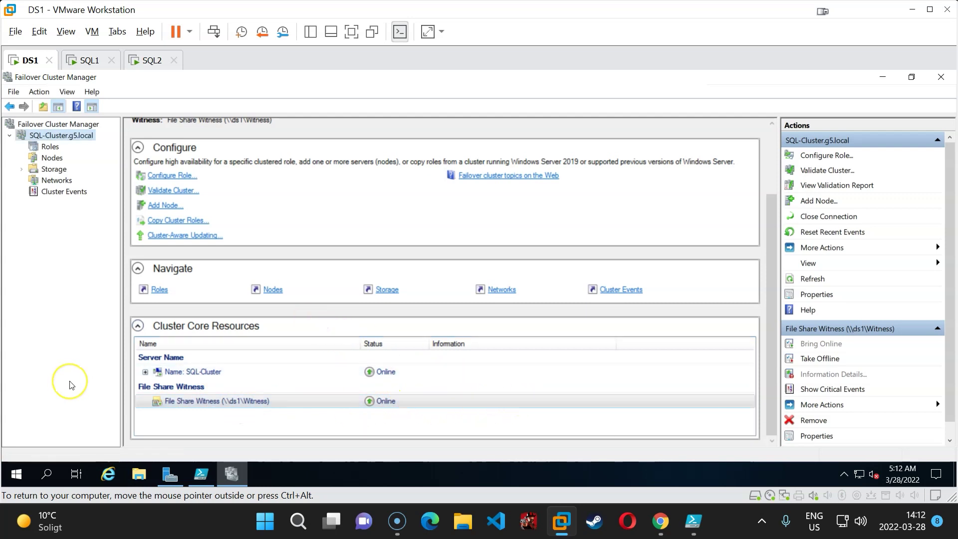
Open a maximized Command Prompt on the host computer, clear its screen and ping the cluster's IP address.
key(super+r)
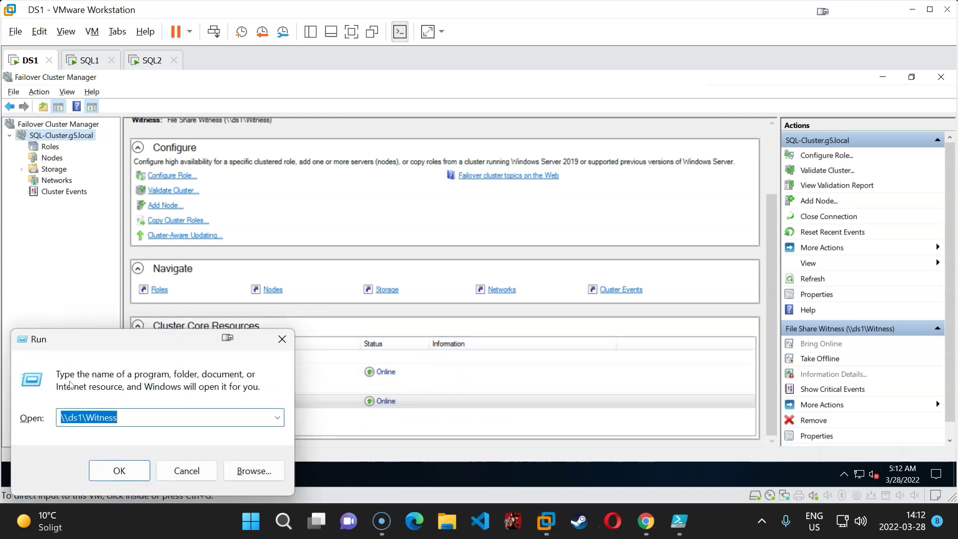
text(cmd)
key(Return)
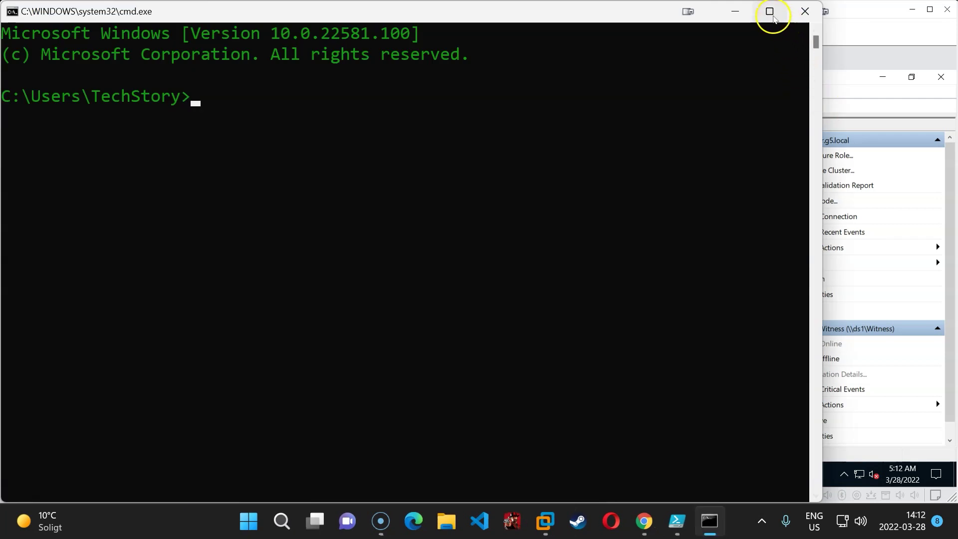
click(768, 11)
click(474, 114)
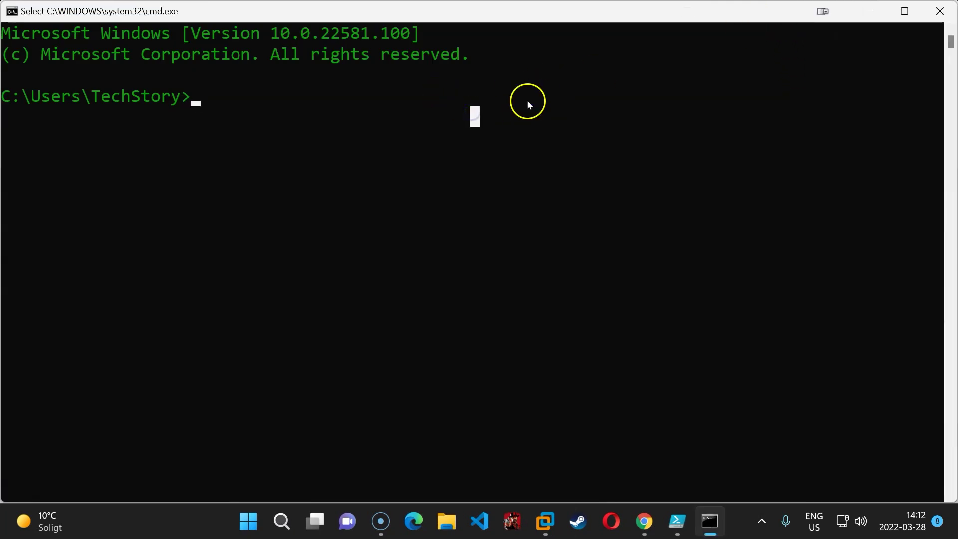
text(cls)
key(Return)
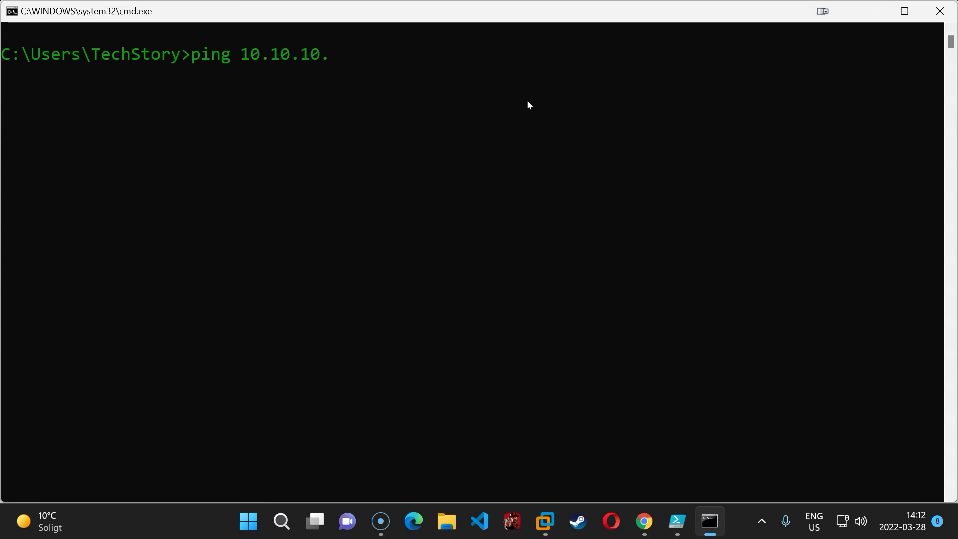
key(Return)
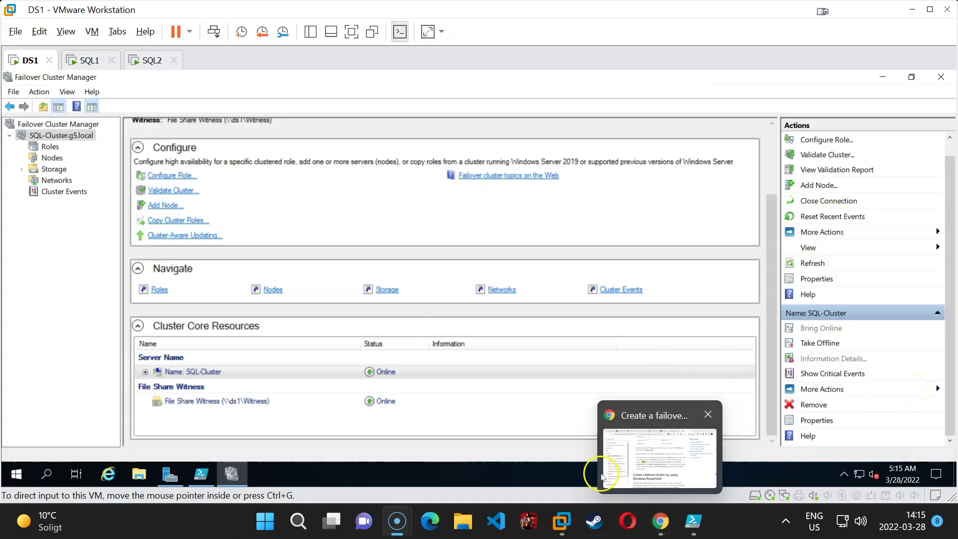
Examine the SQL-Cluster summary and the server name and file share witness entries in its core resources.
click(771, 267)
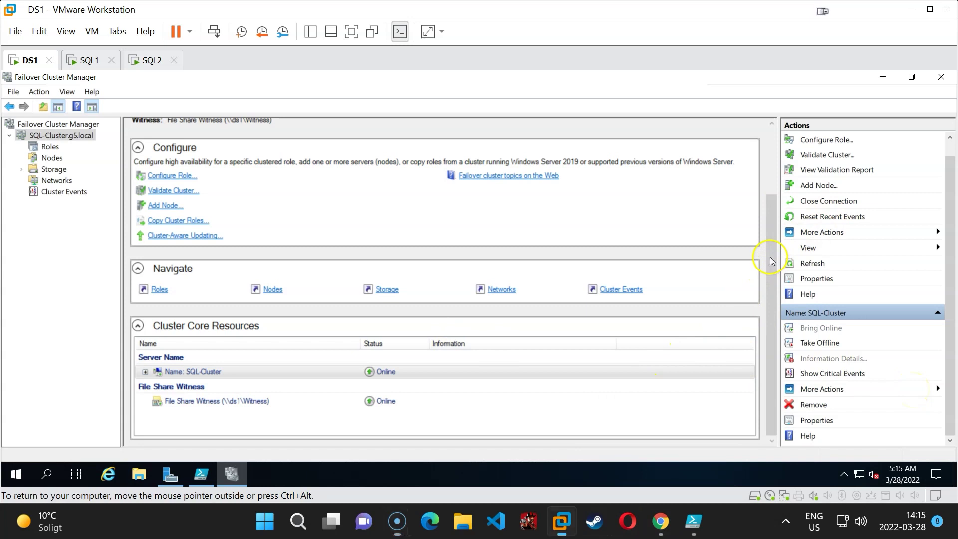
drag(772, 256, 751, 193)
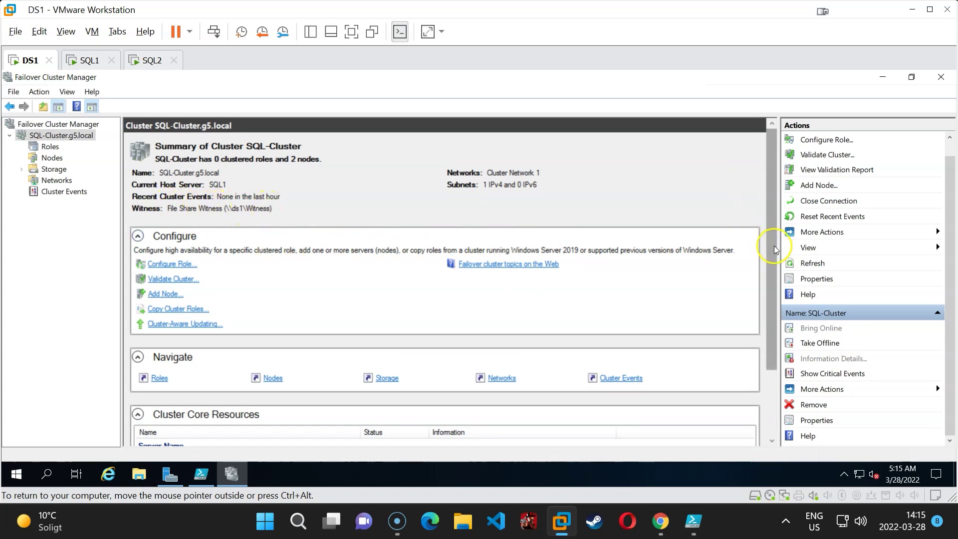
drag(773, 248, 768, 333)
click(322, 402)
click(325, 376)
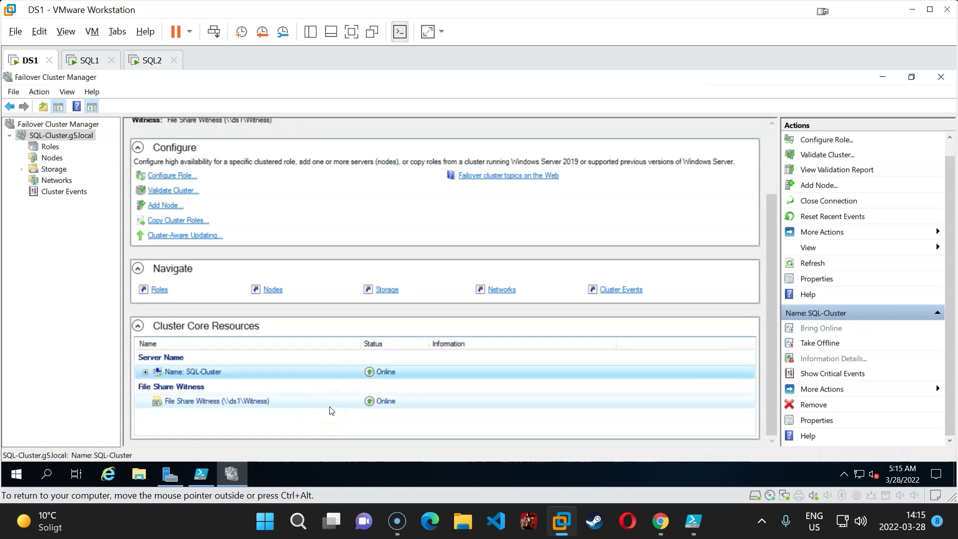
click(318, 425)
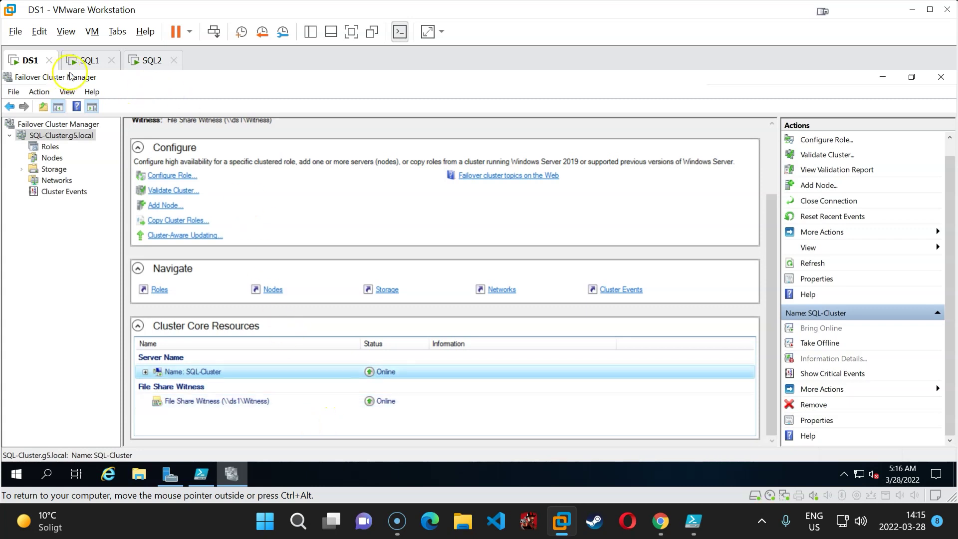
Switch to the SQL1 virtual machine, sign in with the domain administrator's password and dismiss the Windows Admin Center message.
click(94, 62)
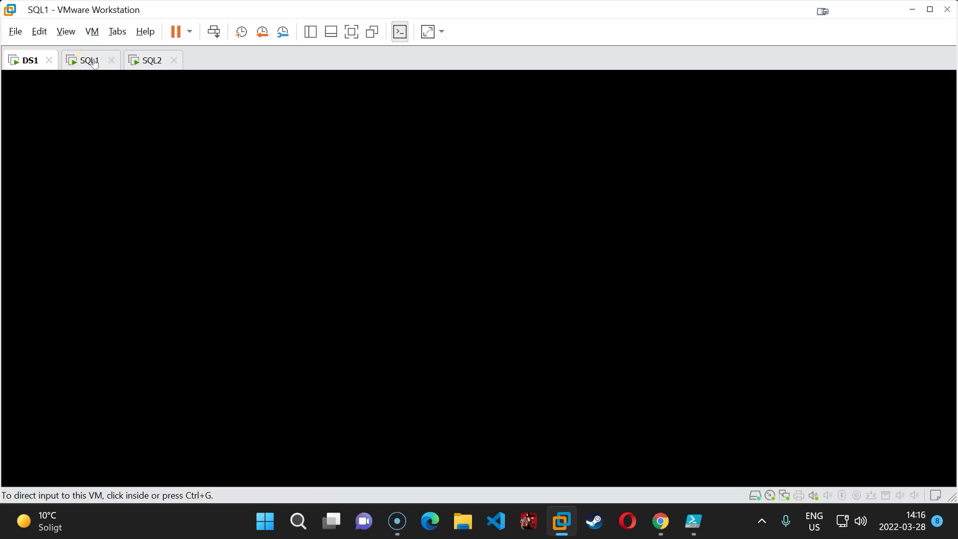
click(222, 35)
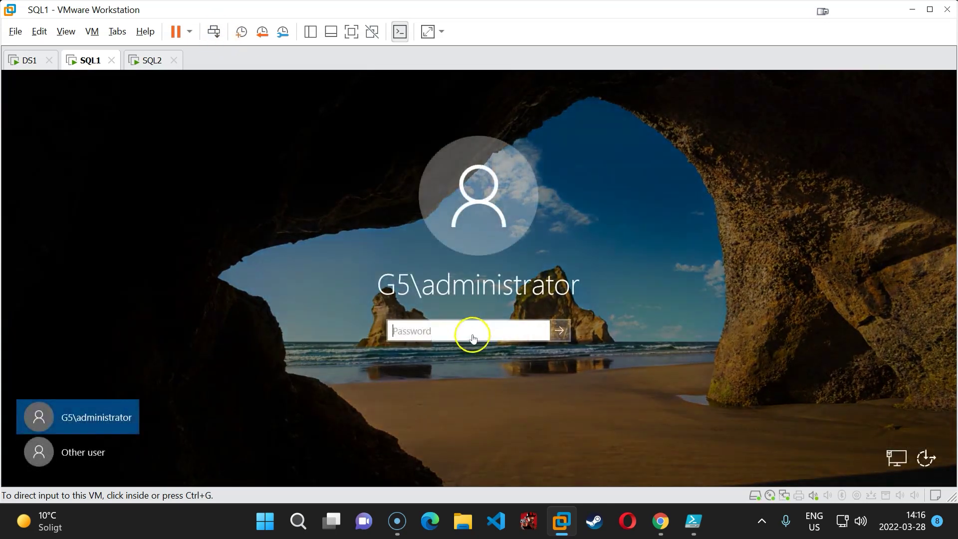
click(472, 338)
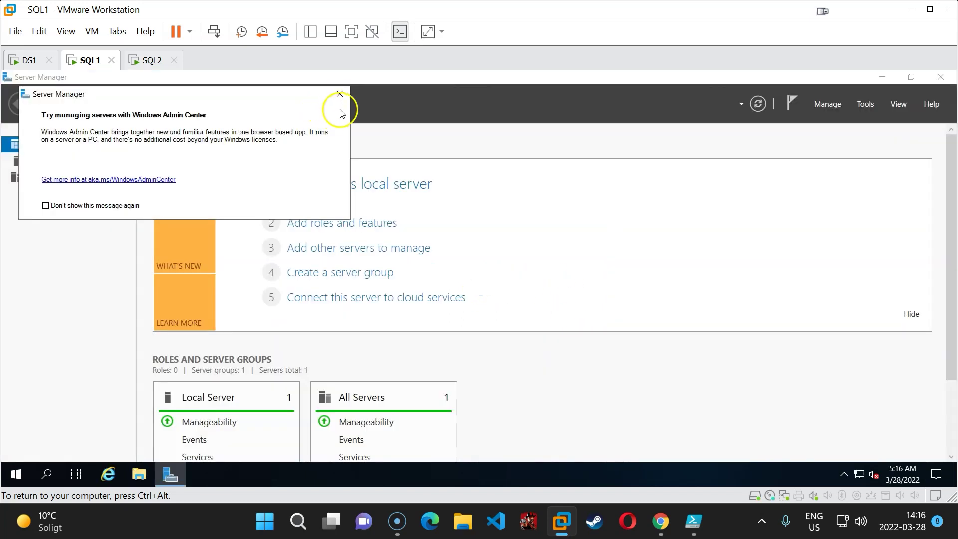
click(341, 97)
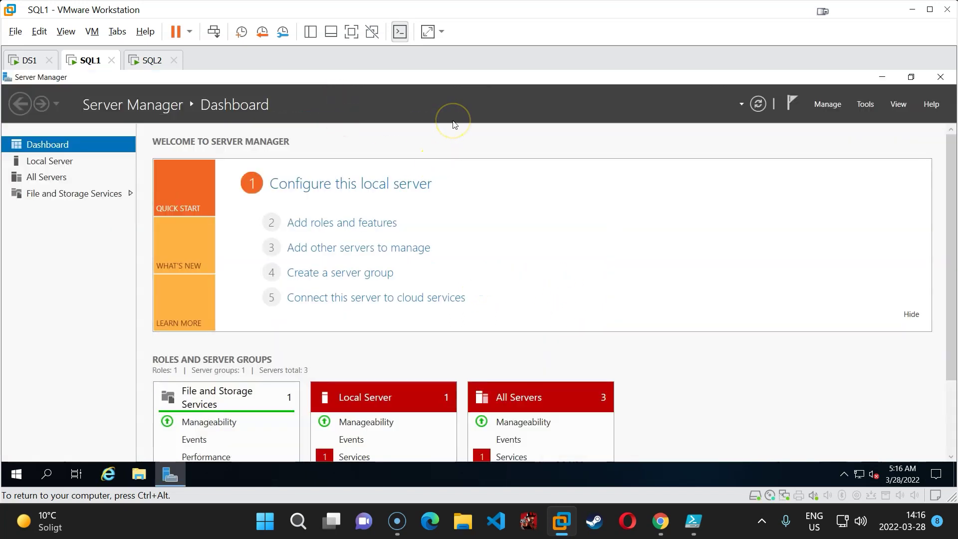
Open SQL Server 2019 Configuration Manager on SQL1 and display the SQL Server Services.
key(super)
text(sq)
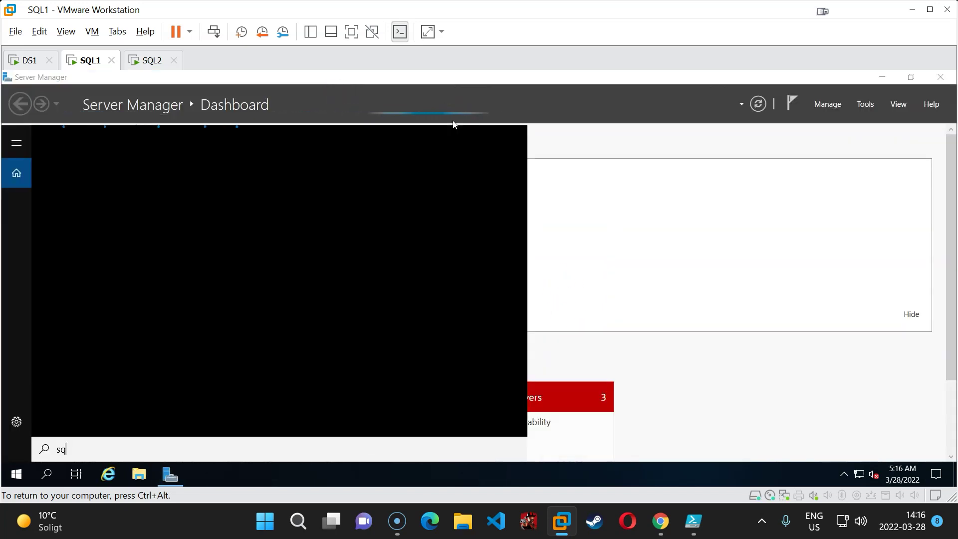
text(l serv)
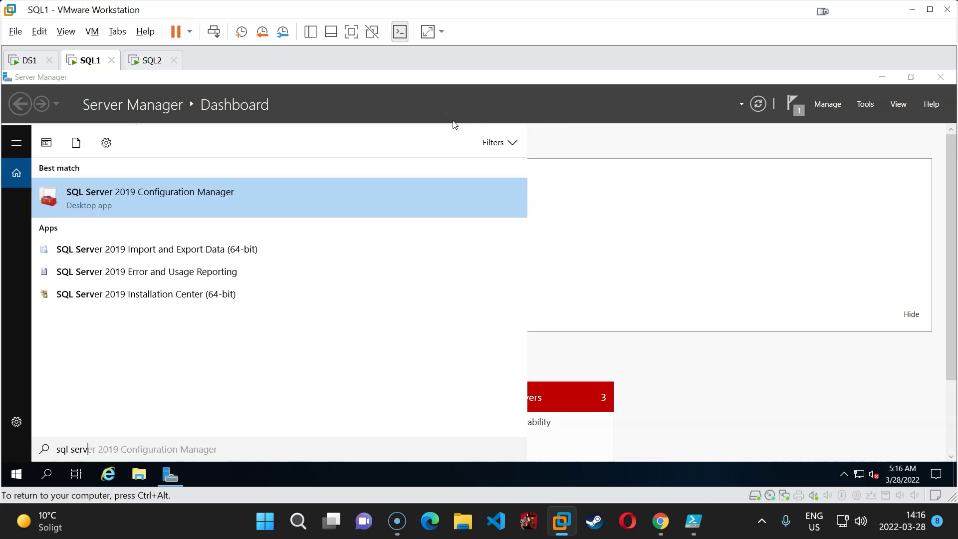
key(Return)
double_click(219, 137)
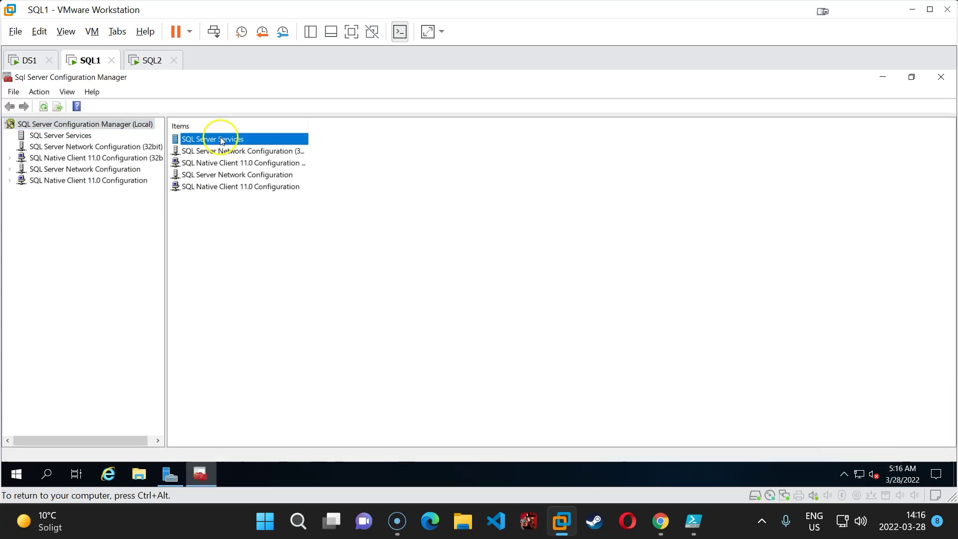
double_click(249, 126)
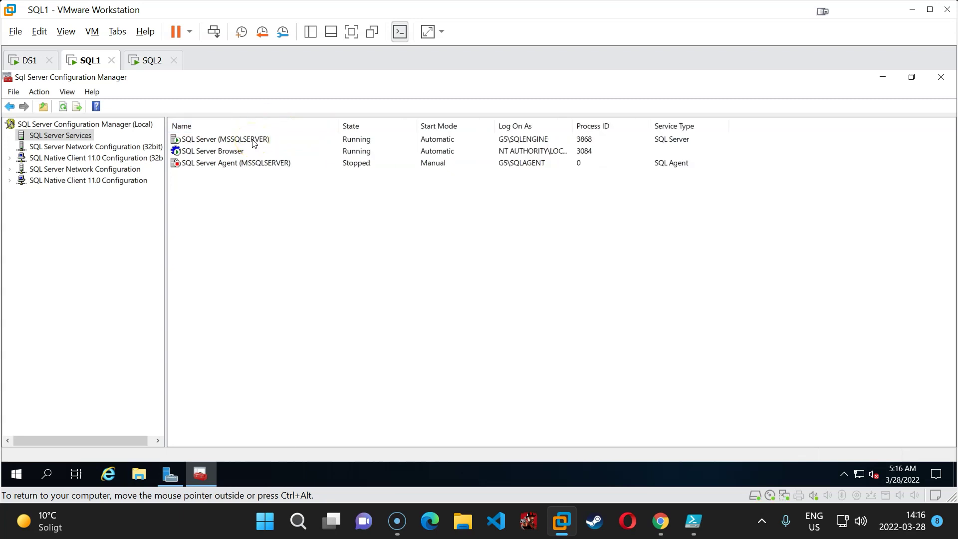
Enable Always On Availability Groups for the SQL Server (MSSQLSERVER) service on SQL1 and apply the change.
click(253, 142)
double_click(254, 142)
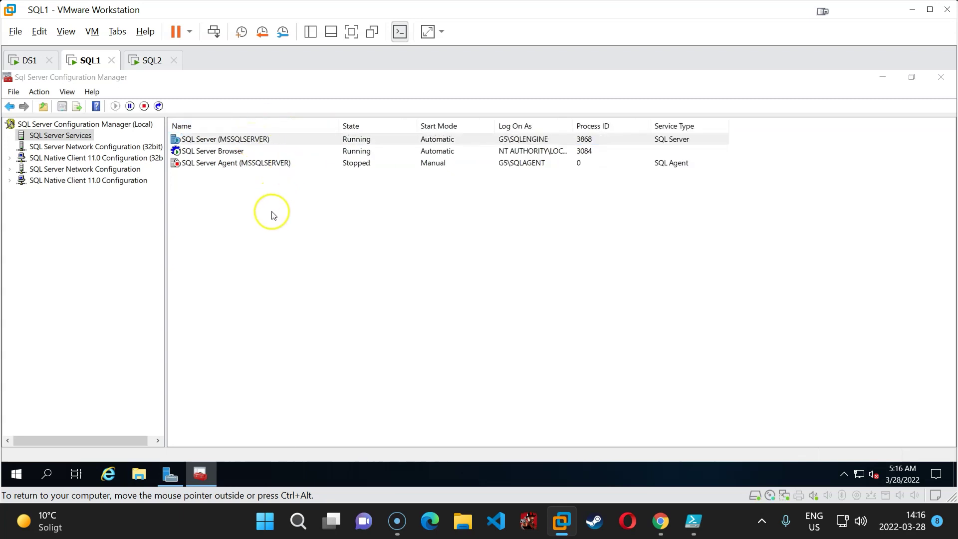
click(410, 134)
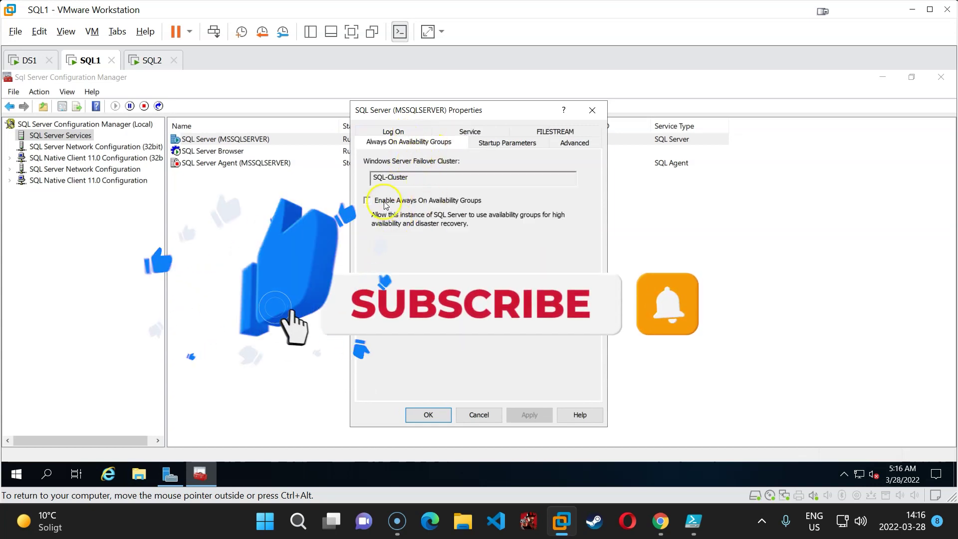
click(367, 201)
click(546, 416)
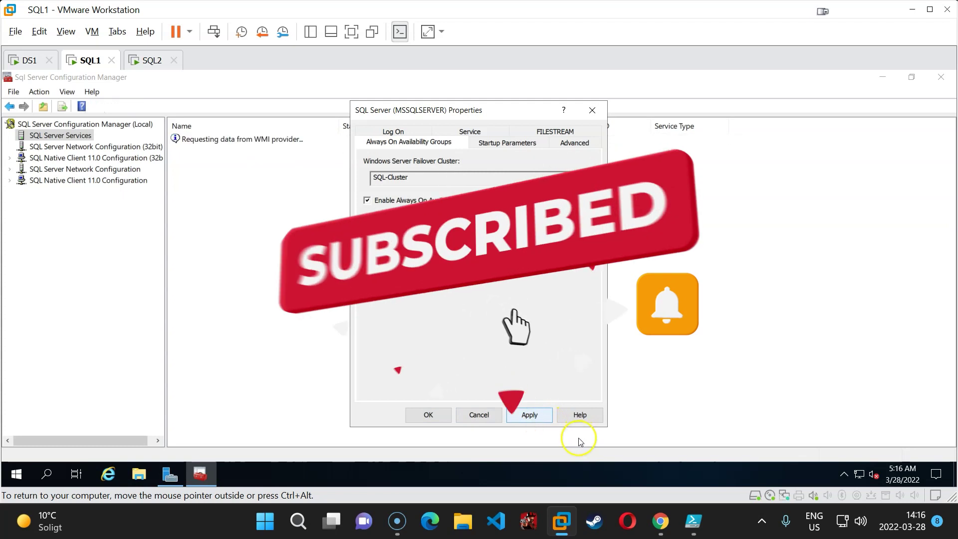
click(574, 351)
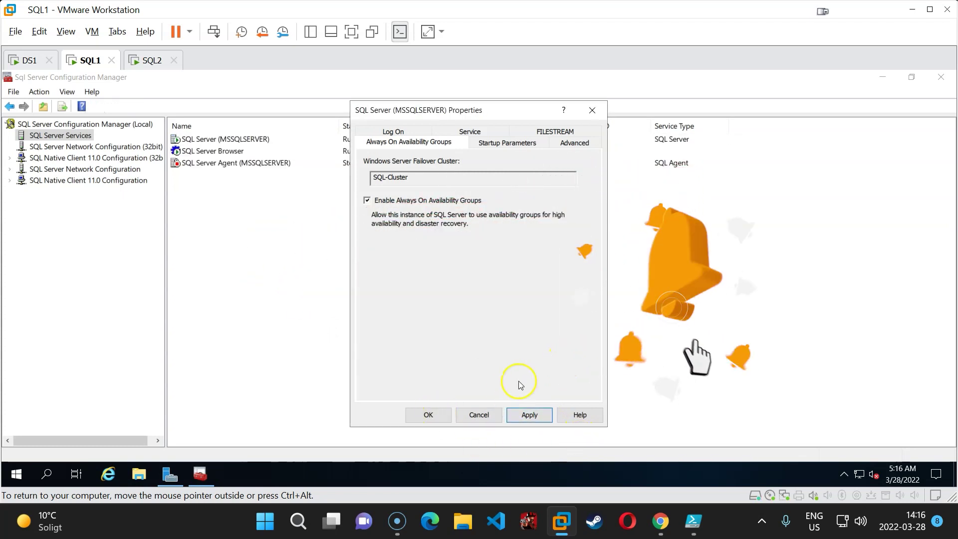
click(428, 415)
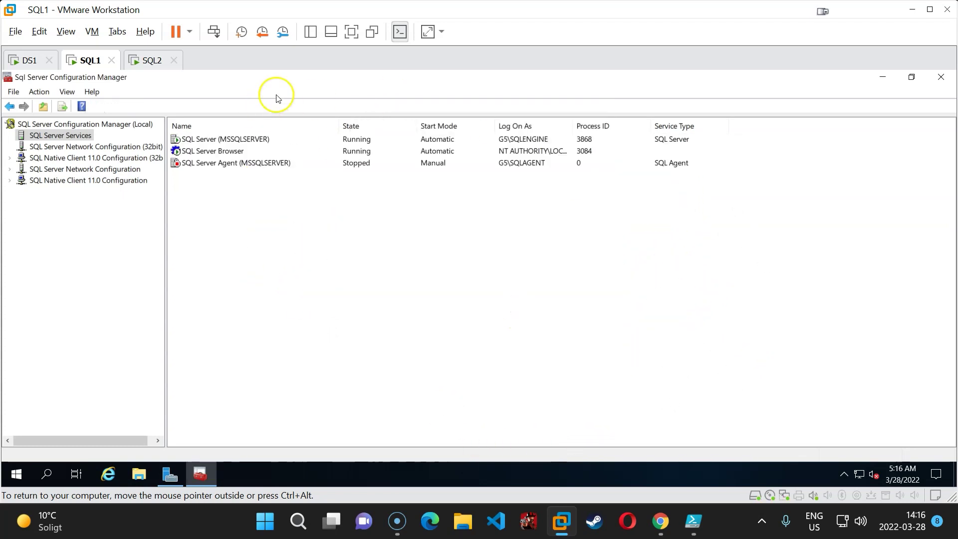
Restart the SQL Server (MSSQLSERVER) service on SQL1.
click(255, 144)
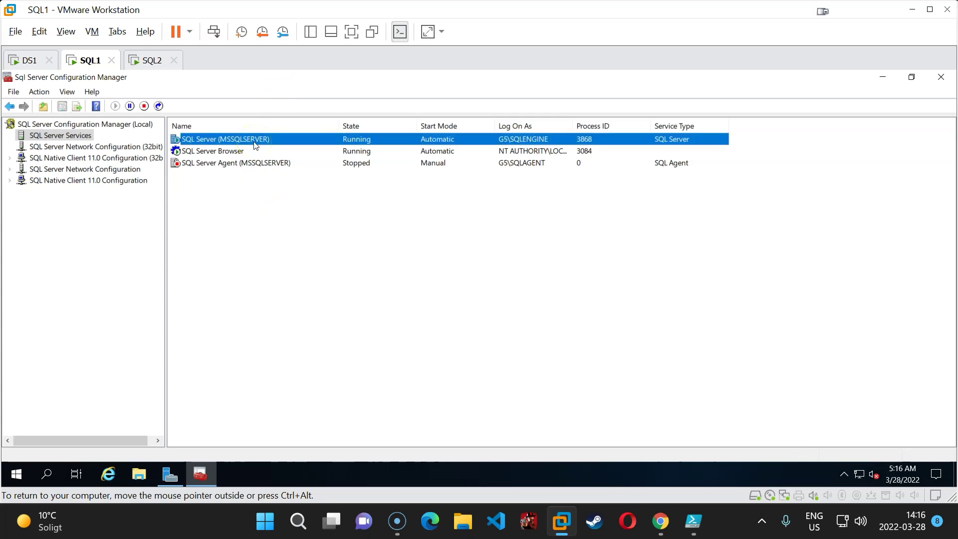
right_click(254, 144)
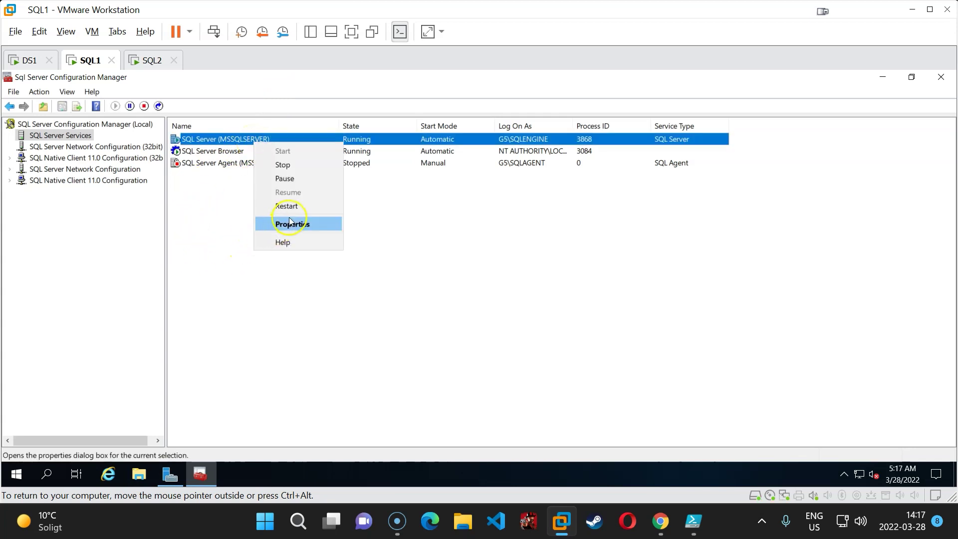
click(313, 206)
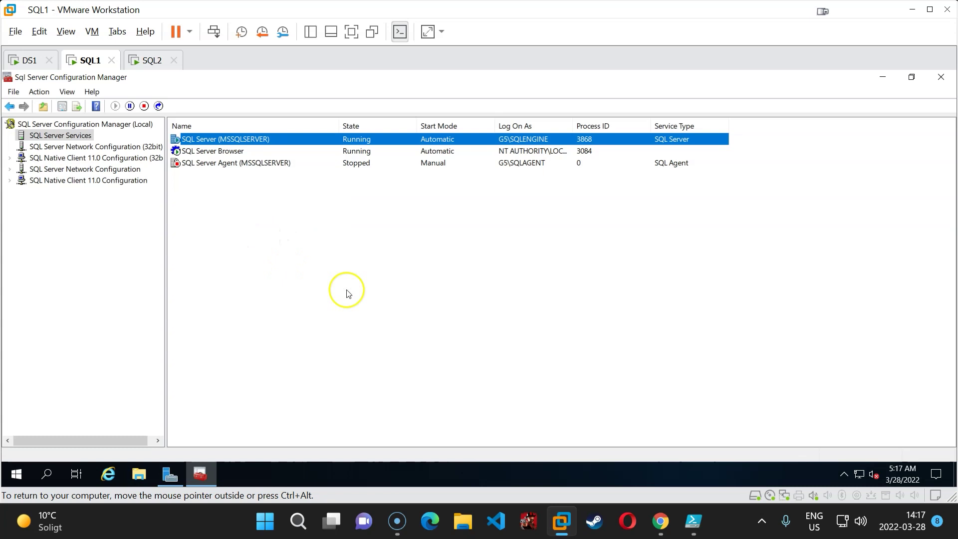
Switch to the SQL2 virtual machine and enable Always On Availability Groups for its SQL Server service in SQL Server 2019 Configuration Manager.
click(145, 60)
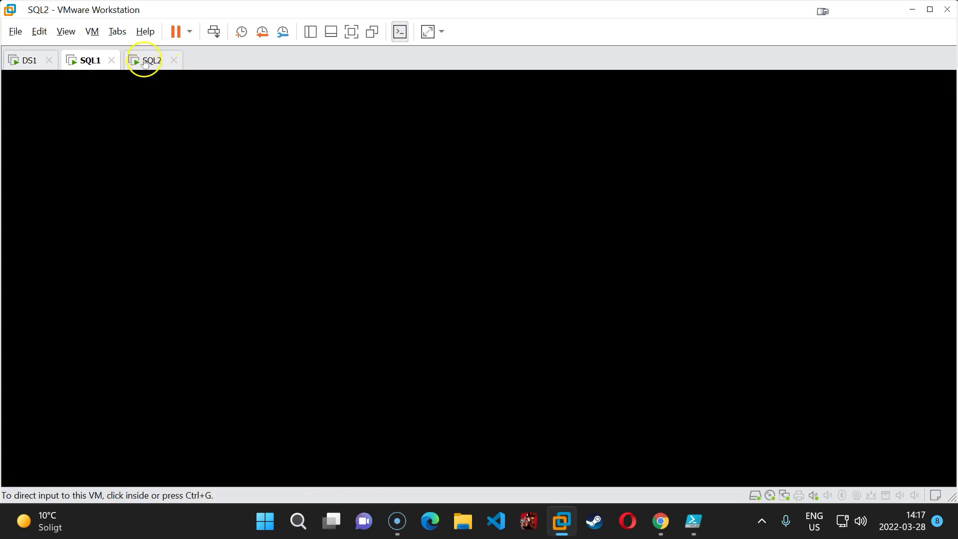
click(213, 33)
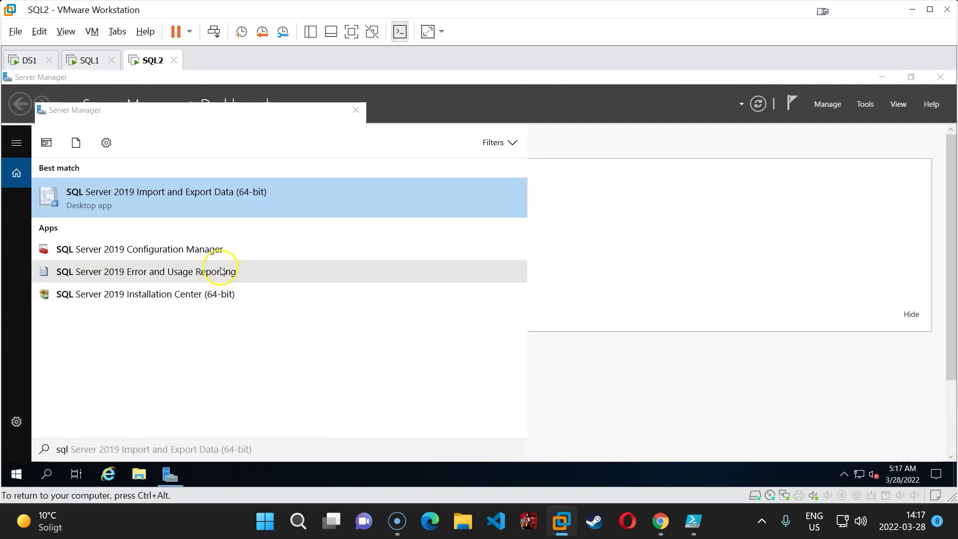
click(175, 249)
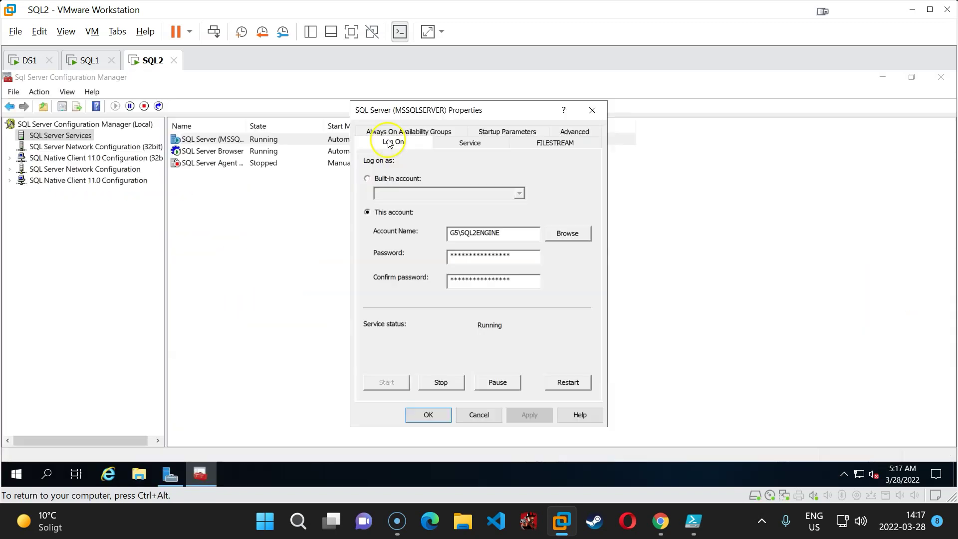
click(412, 132)
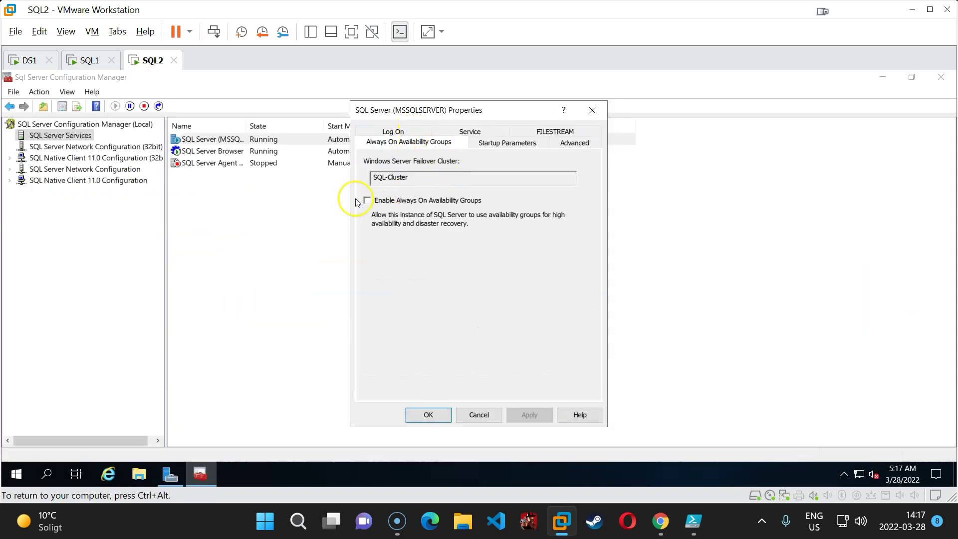
click(399, 202)
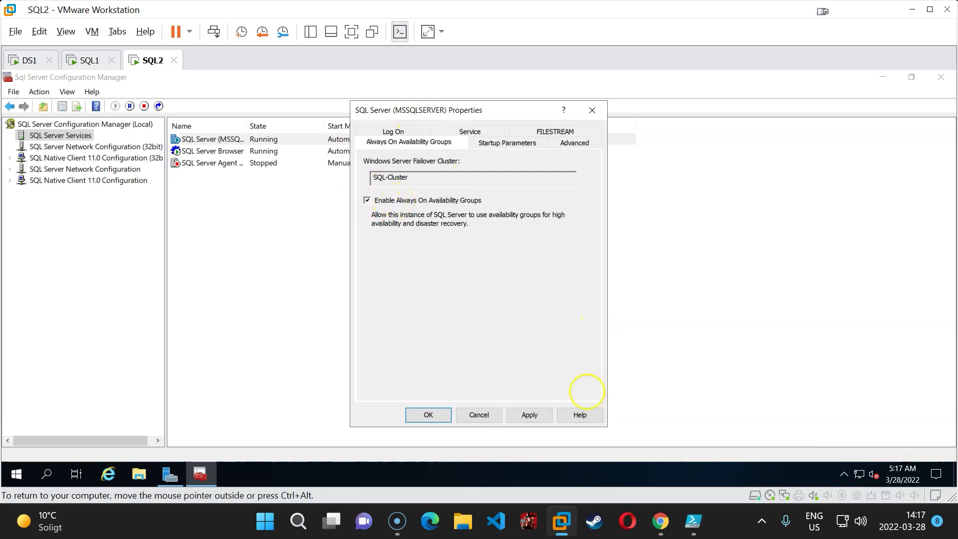
click(439, 422)
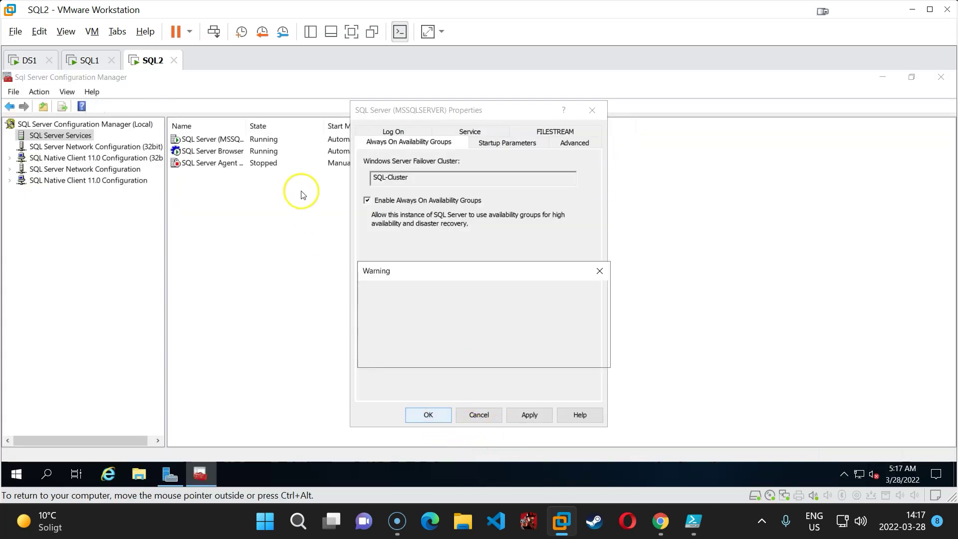
click(585, 353)
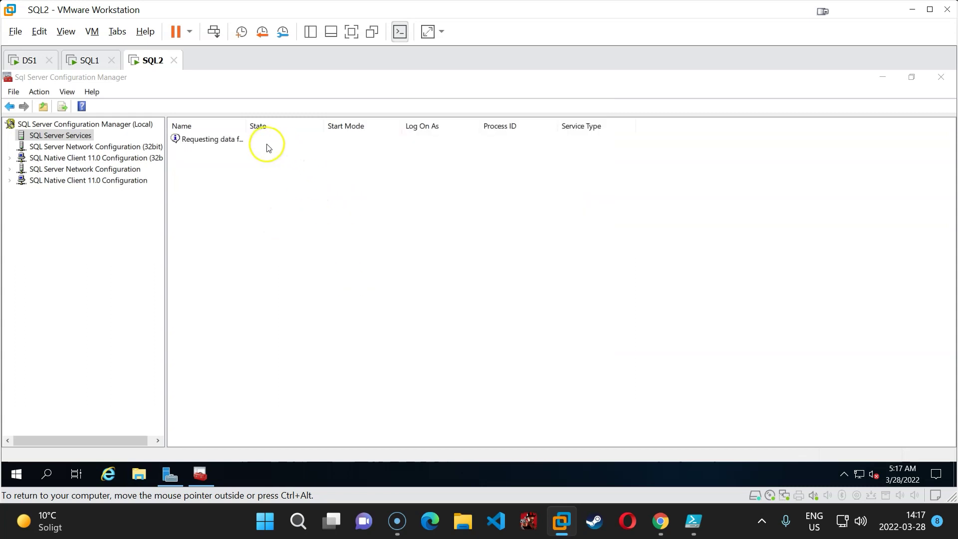
Restart the SQL Server (MSSQLSERVER) service on SQL2.
click(224, 142)
right_click(227, 142)
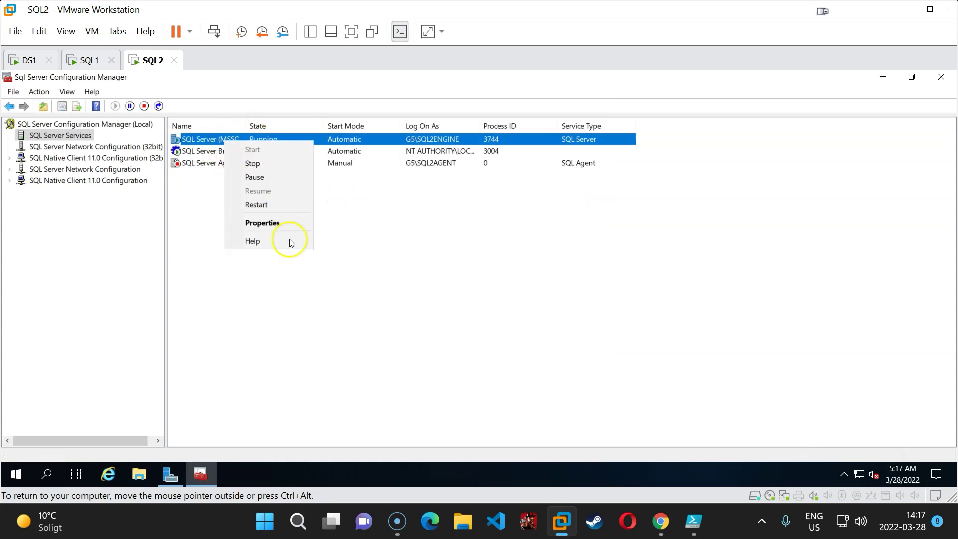
click(281, 206)
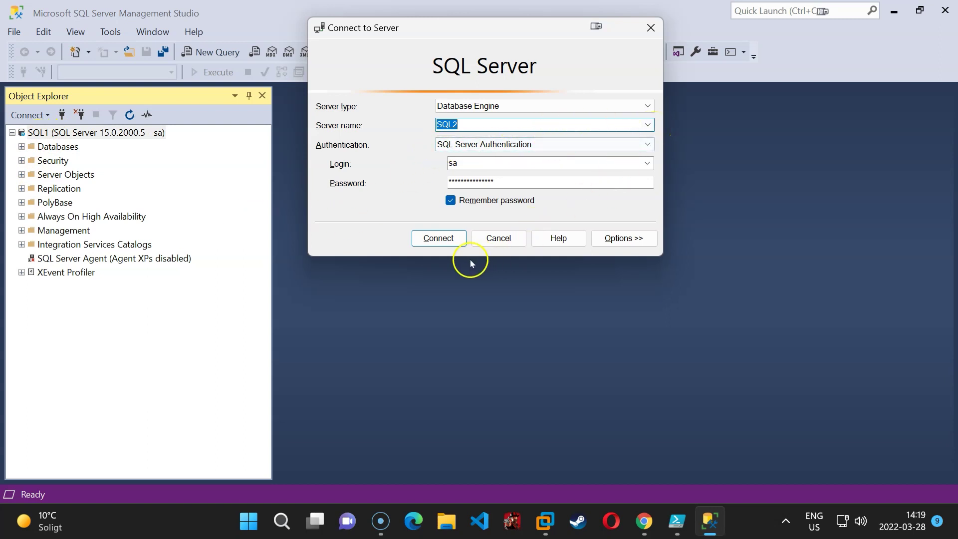
Connect SQL Server Management Studio to SQL2 with the sa login and expand the Databases folders of both servers.
click(437, 239)
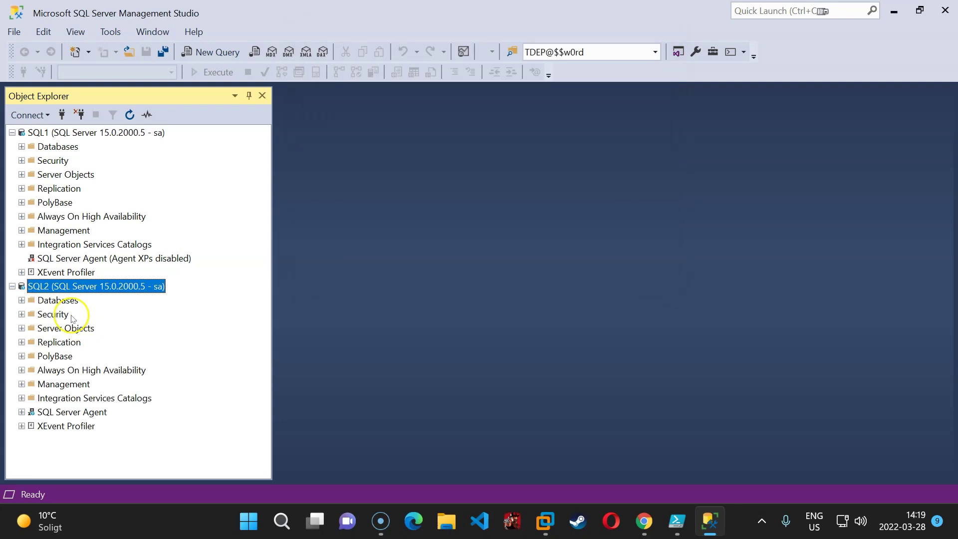
double_click(70, 301)
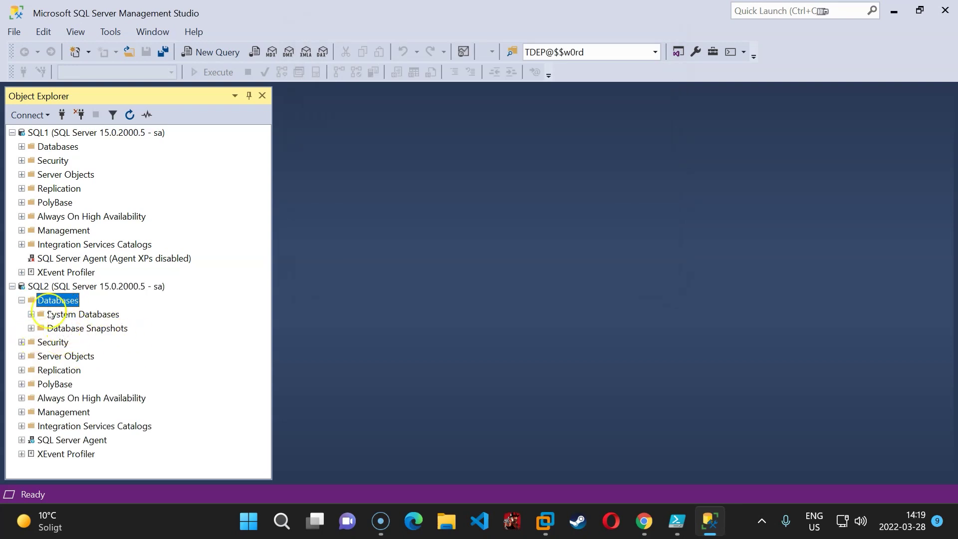
double_click(50, 146)
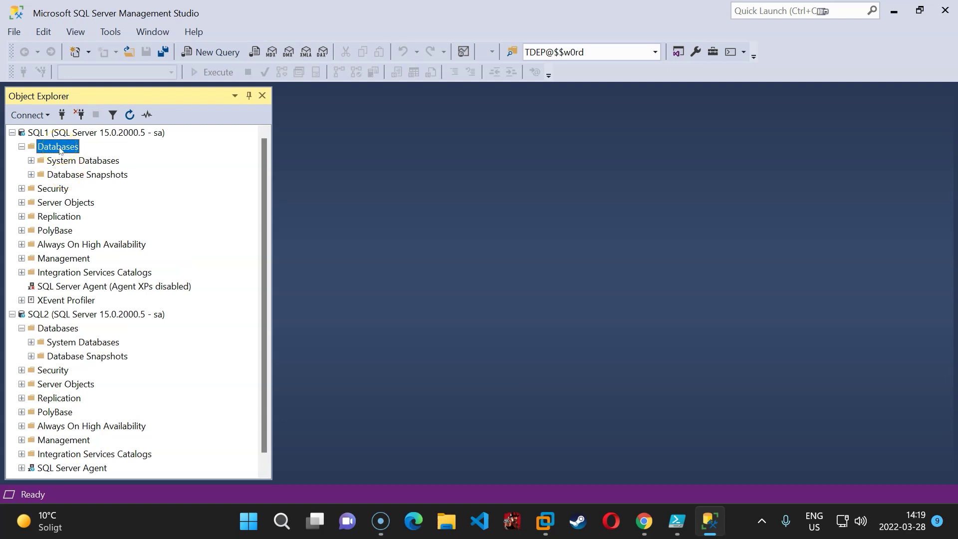
Set up a database restore on SQL1 using the backup file C:\HA_DB.bak as the device source.
right_click(59, 149)
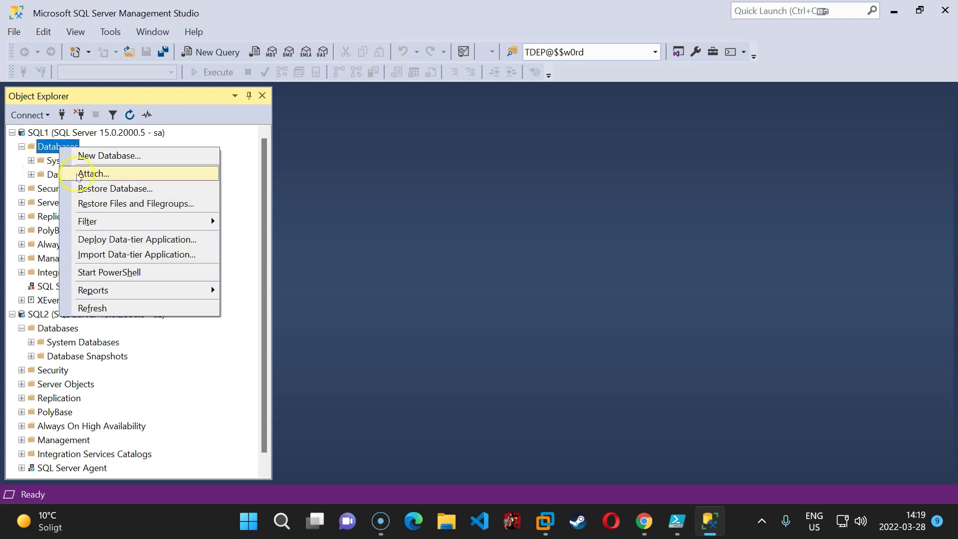
click(140, 190)
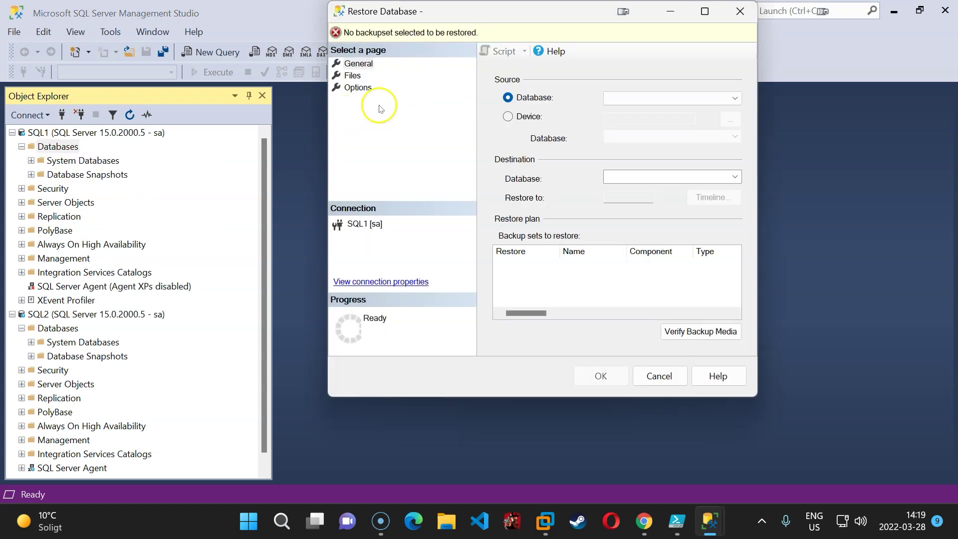
click(525, 119)
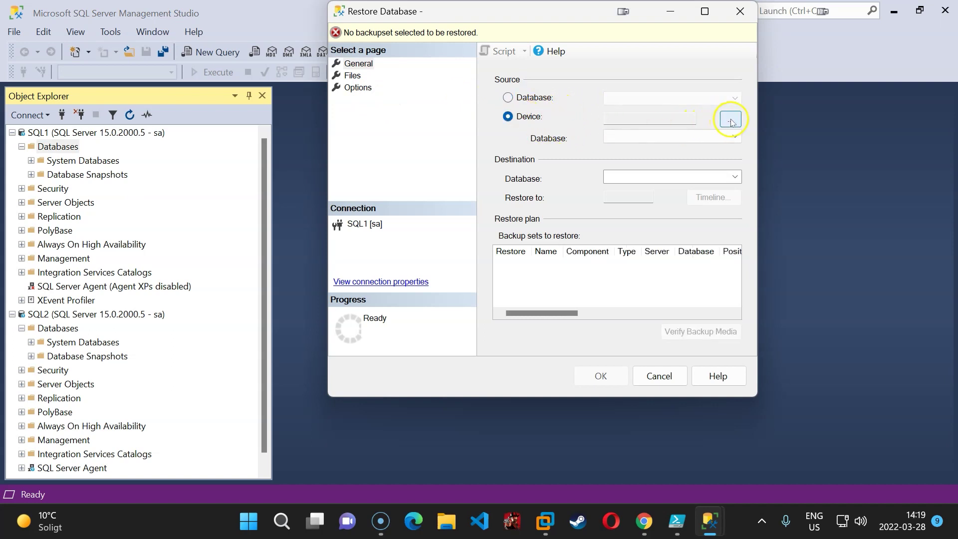
click(730, 119)
click(641, 160)
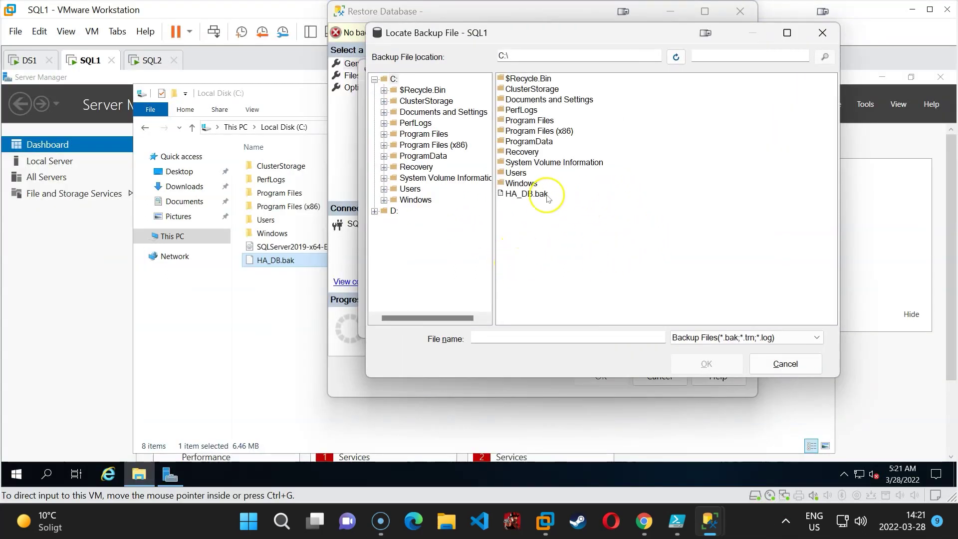
click(528, 193)
click(703, 362)
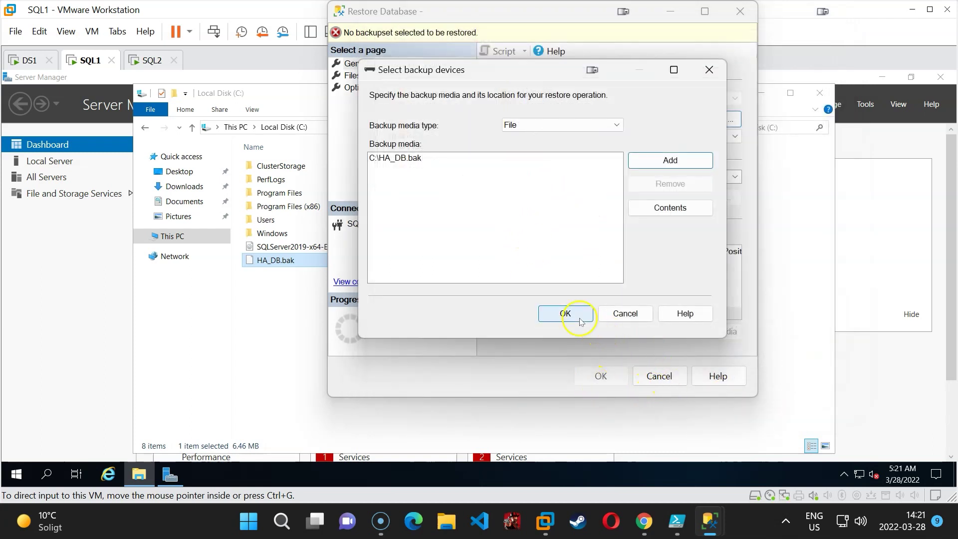
click(565, 314)
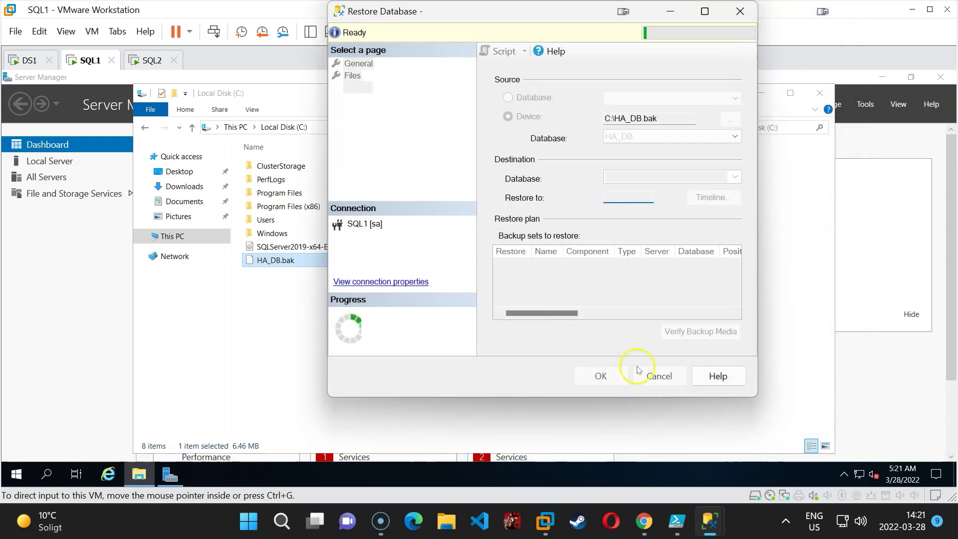
Run the HA_DB restore and close the Local Disk (C:) window on the SQL1 virtual machine.
click(598, 388)
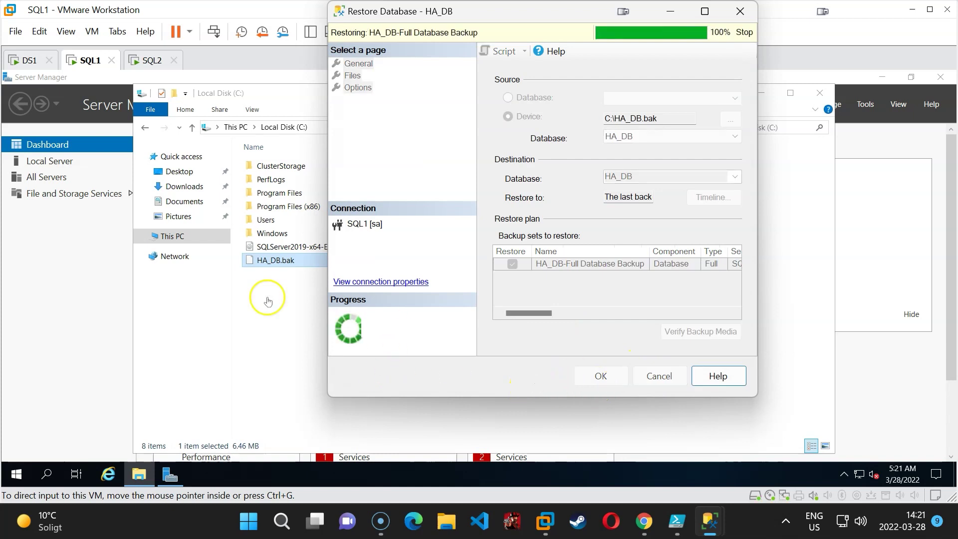
click(932, 224)
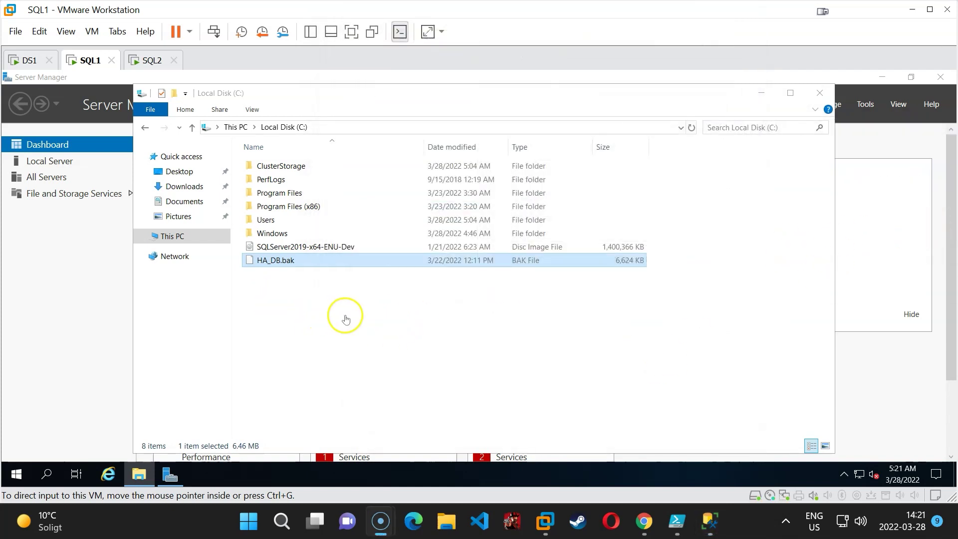
click(820, 93)
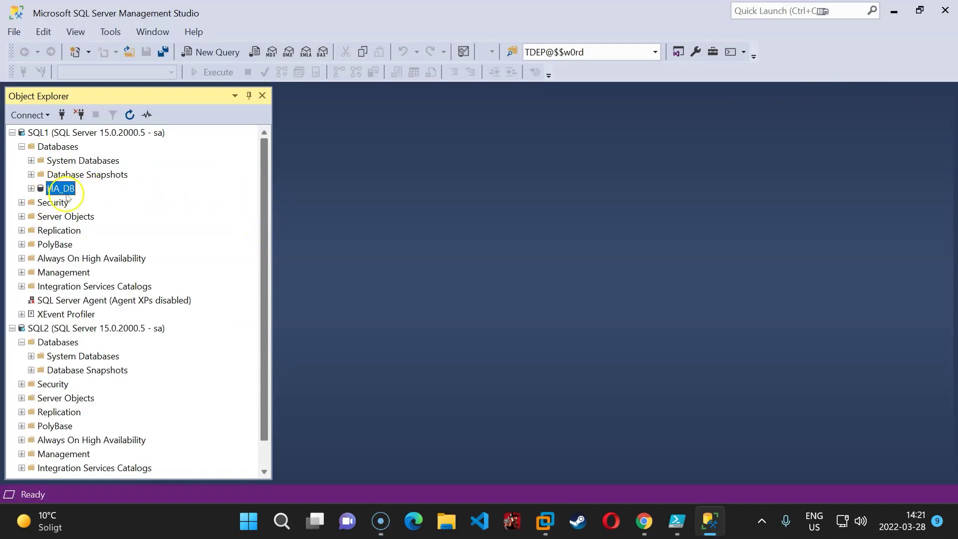
Expand Always On High Availability on SQL1 and look at the commands available for its Availability Groups folder.
double_click(104, 260)
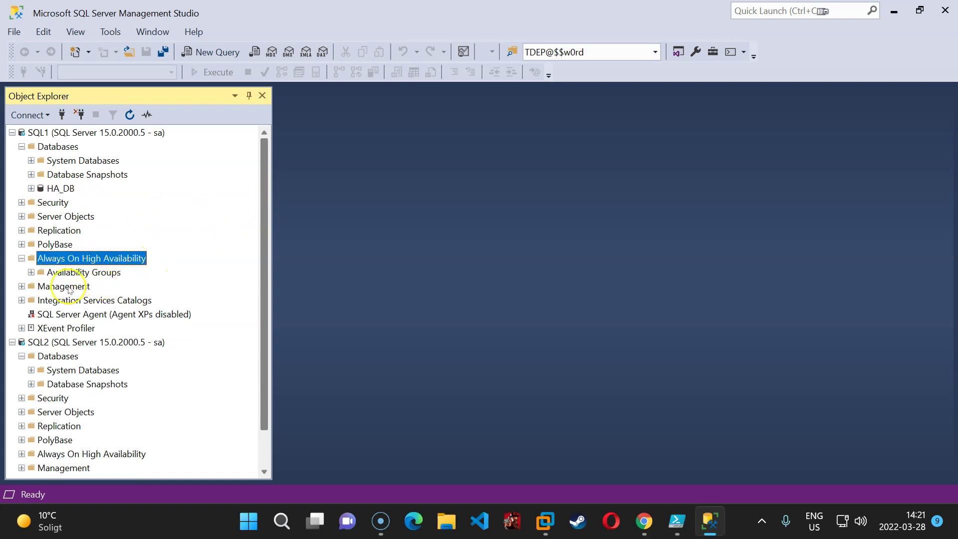
double_click(102, 273)
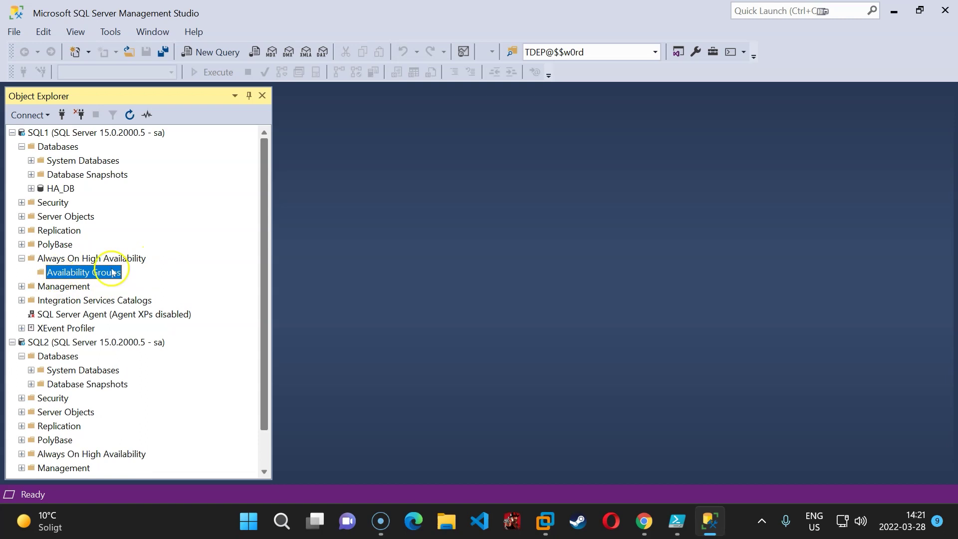
right_click(85, 273)
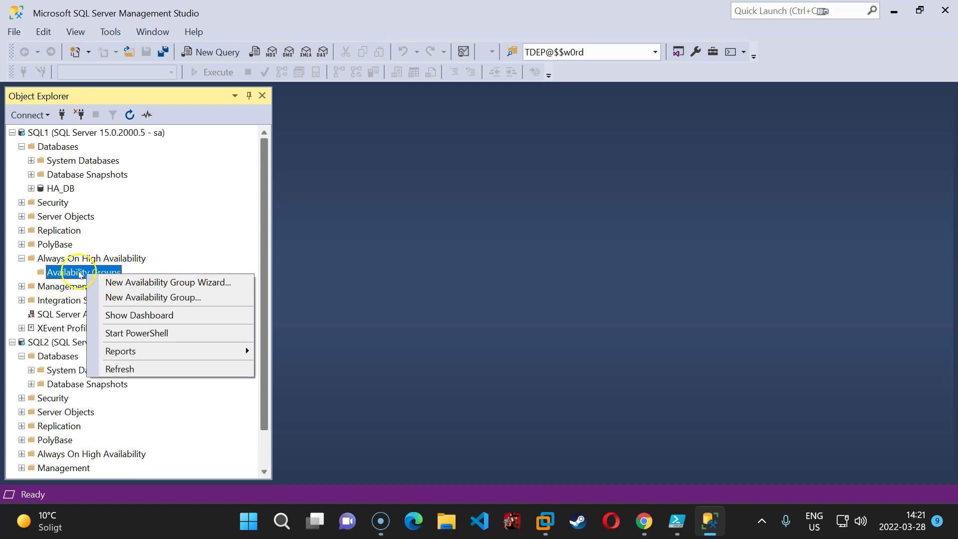
click(68, 272)
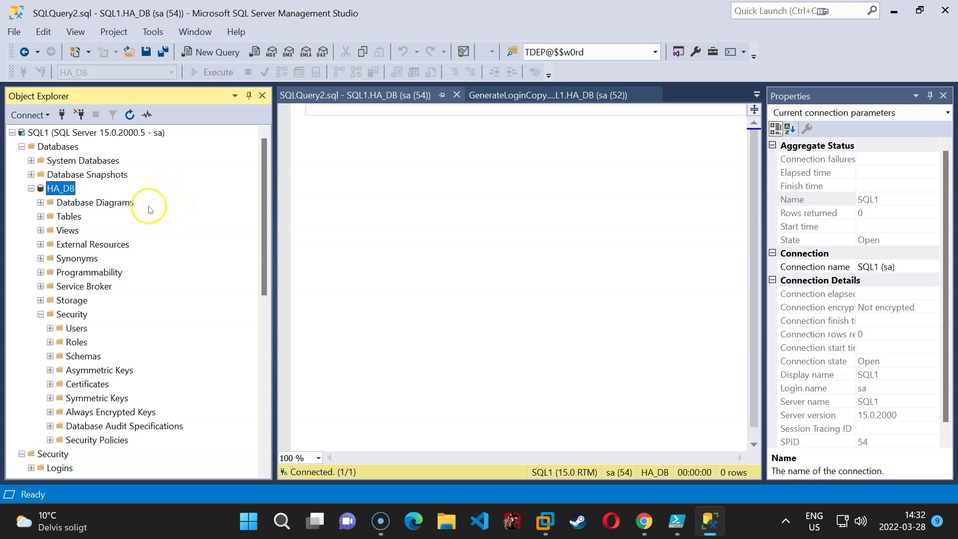
Write a USE master batch ending with GO in the empty SQL1 query and execute it.
click(328, 111)
text(USE master)
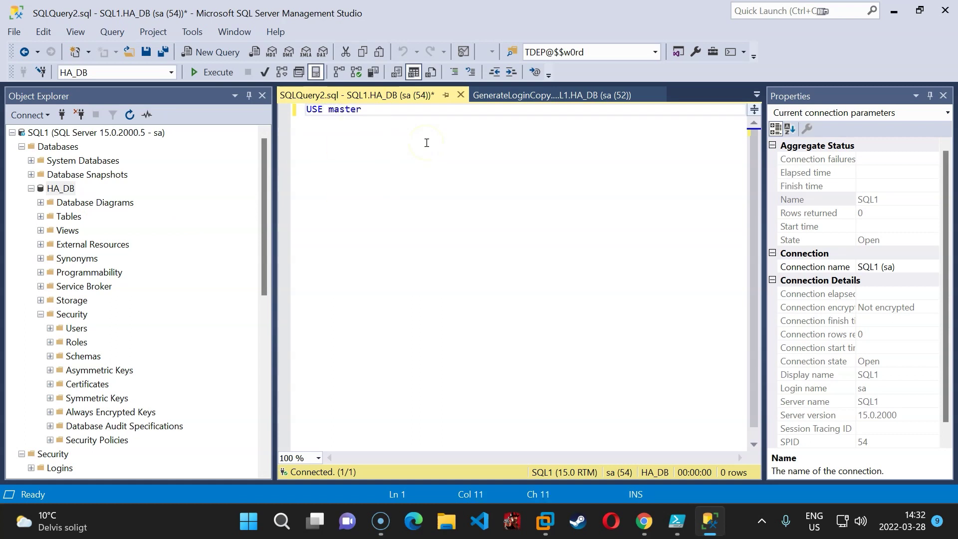
key(Return)
key(Return)
text(GO)
key(Return)
key(F5)
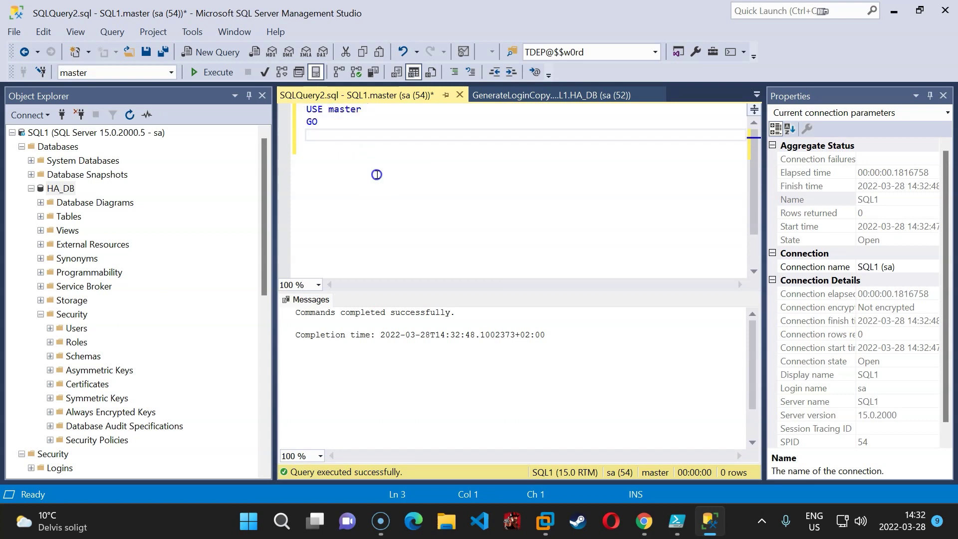
Add a CREATE LOGIN [HA_LOGIN] statement with the login's password to the SQL1 query, ending the batch with GO.
text(CREATE LOGIN [HA_LOGIN)
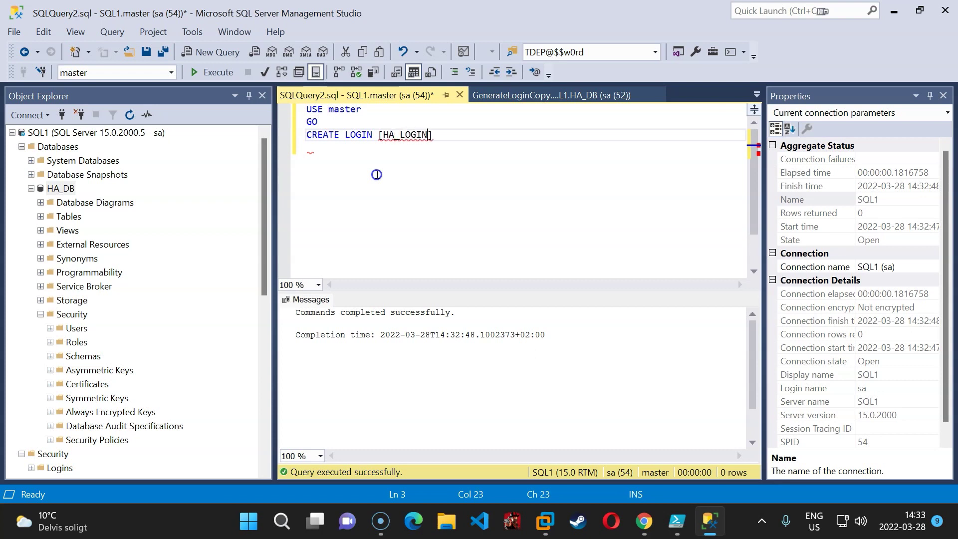
key(Return)
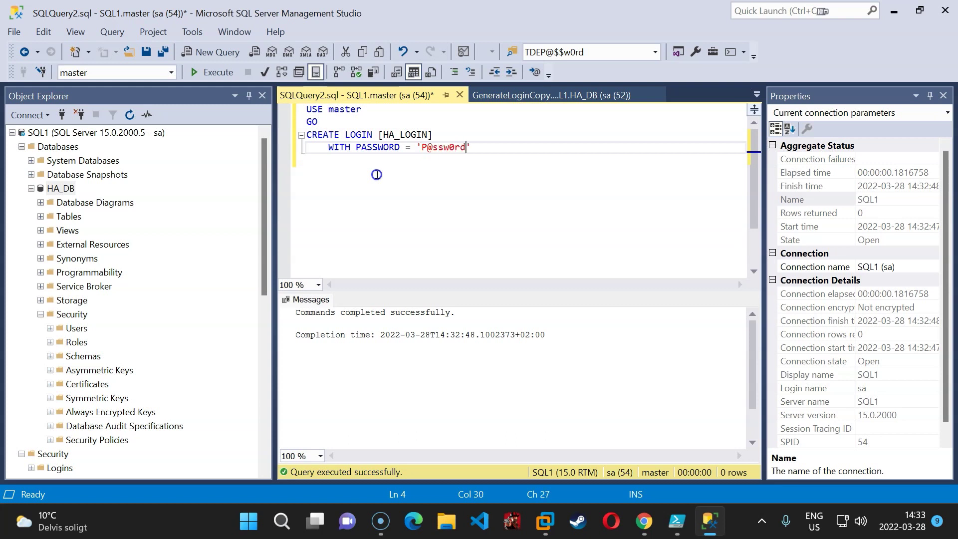
key(Down)
text(GO)
Add the statement CREATE USER [HA_USER] FOR LOGIN [HA_LOGIN] below the login batch.
key(Return)
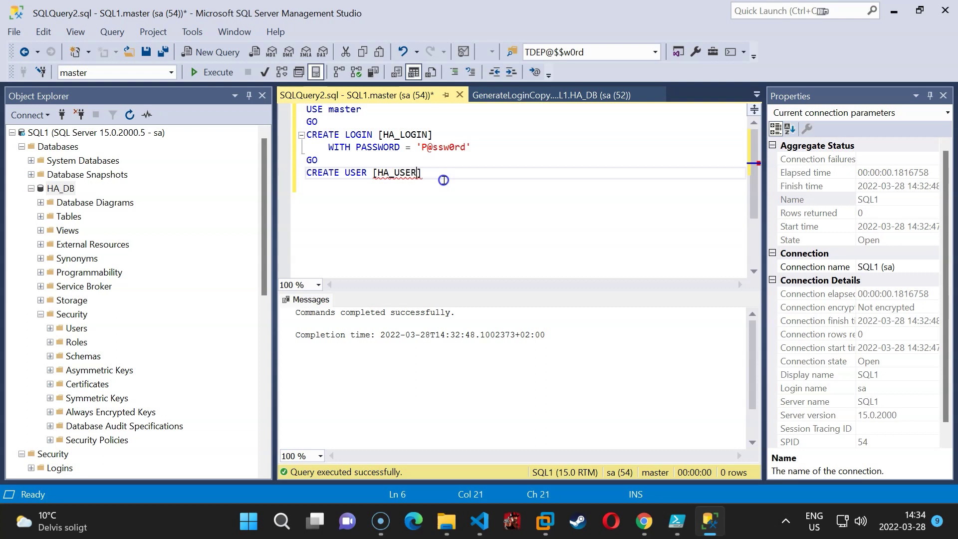
text(LOGIN [HA)
key(Tab)
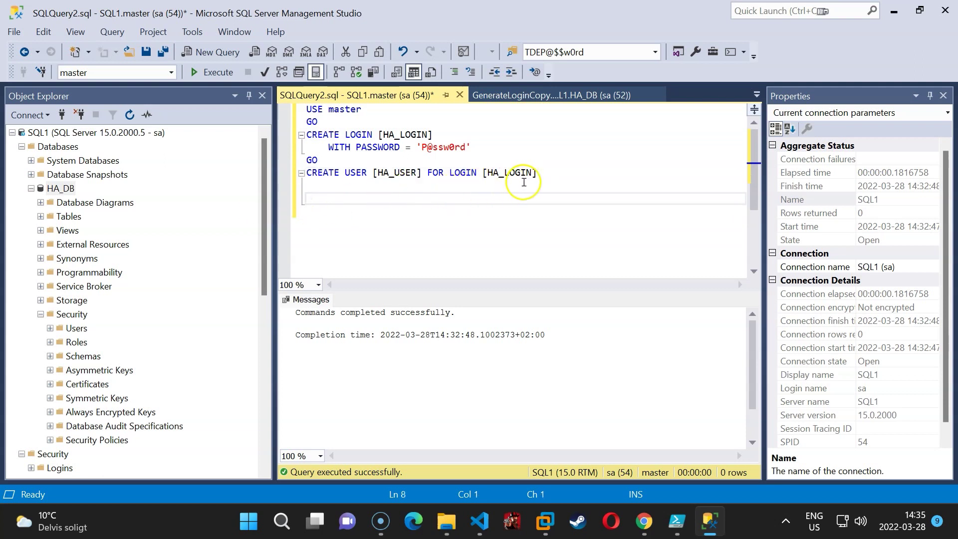
drag(541, 172, 302, 172)
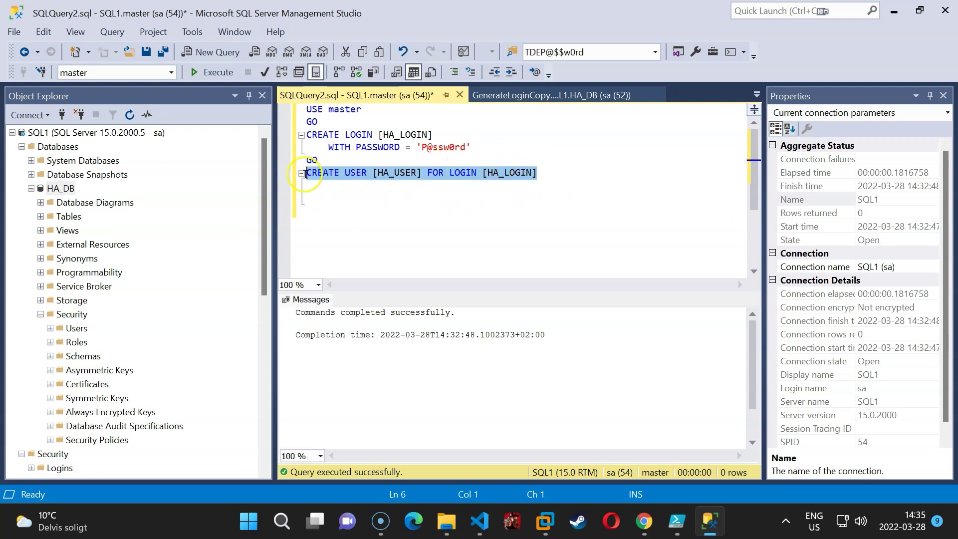
click(353, 188)
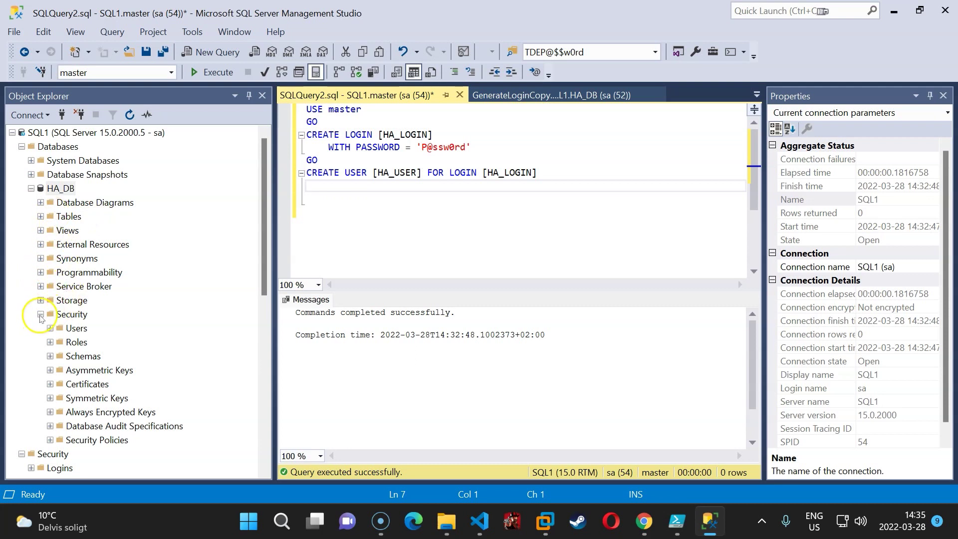
Look up the data reader role among the database roles in HA_DB's Security folder and collapse Roles again.
click(51, 342)
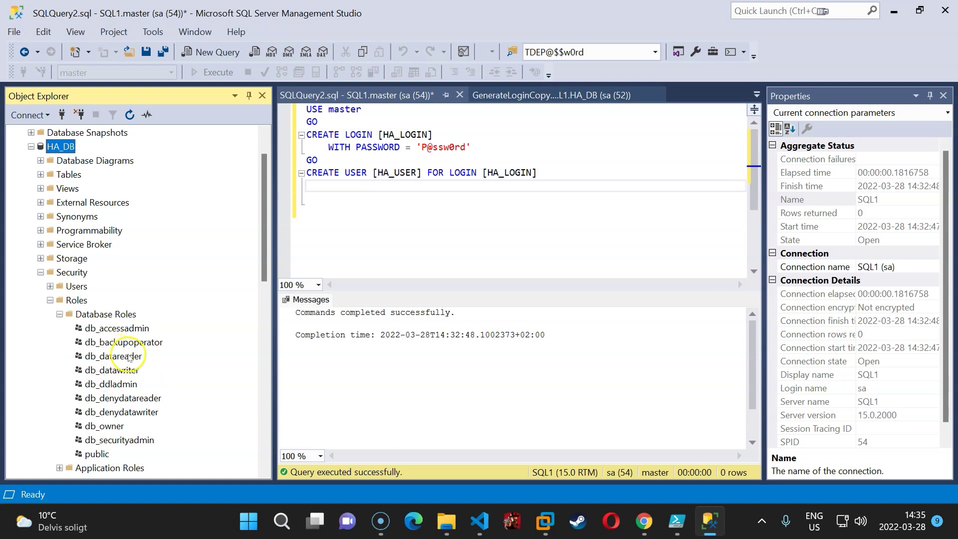
click(130, 357)
click(132, 356)
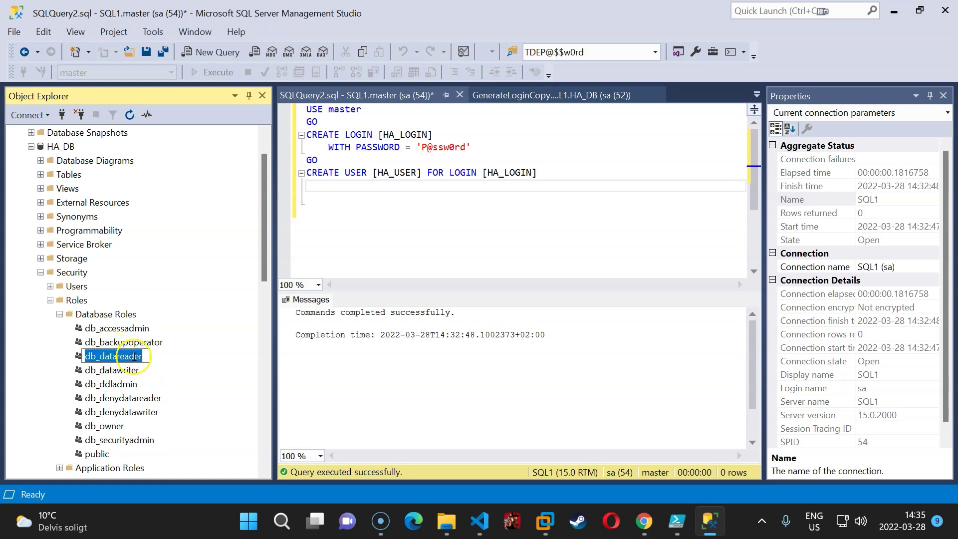
click(50, 300)
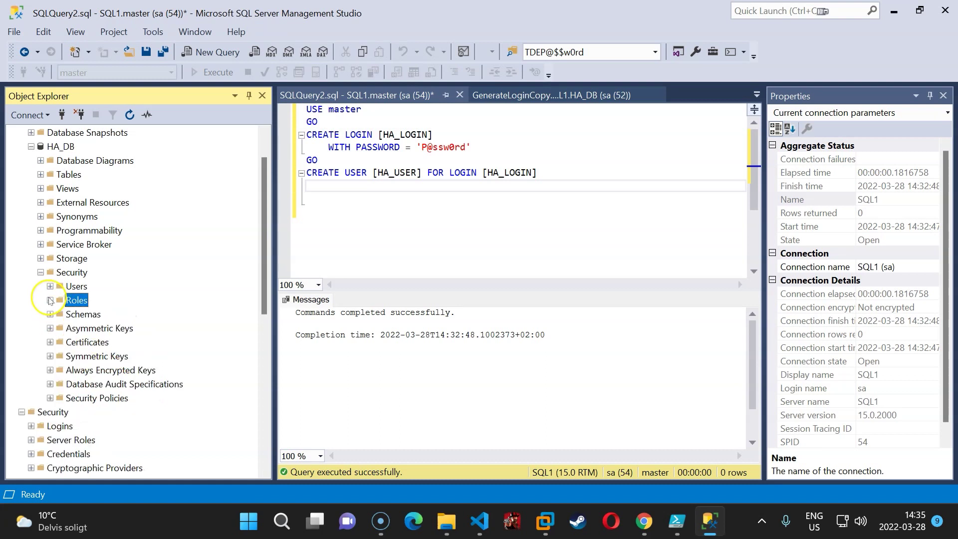
Write ALTER ROLE [datareader] ADD MEMBER [HA_USER] and end both this and the CREATE USER statement with GO.
click(400, 208)
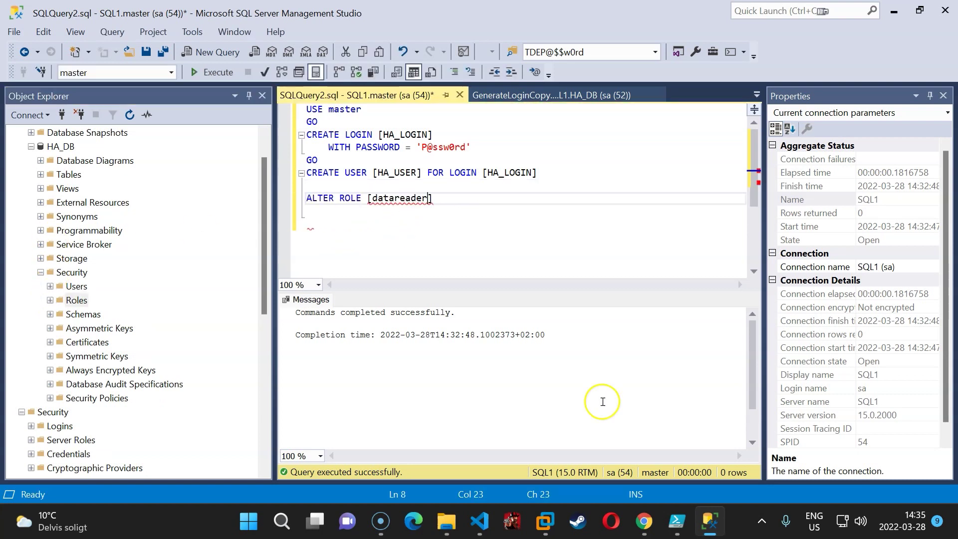
key(End)
key(Return)
key(Tab)
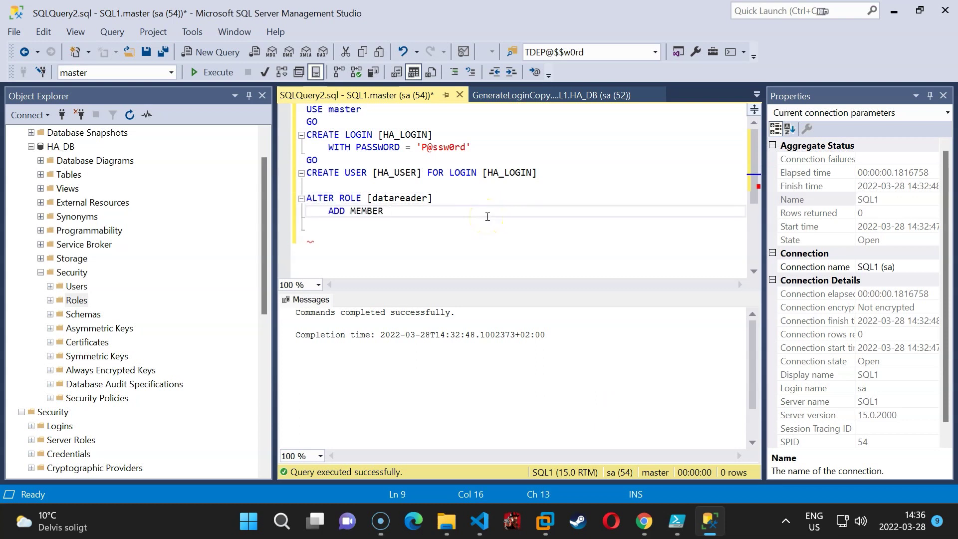
text([HA_USER)
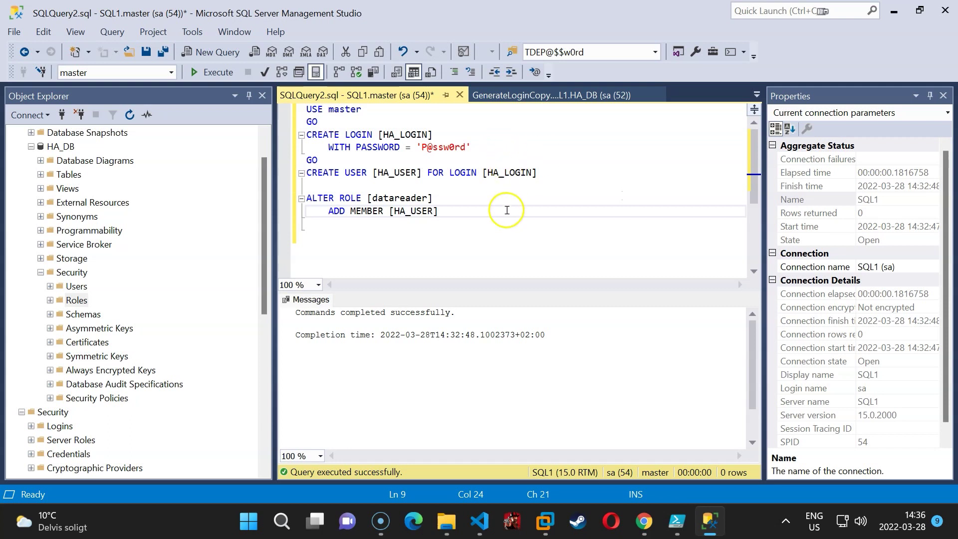
key(Down)
text(GO)
click(313, 185)
text(GO)
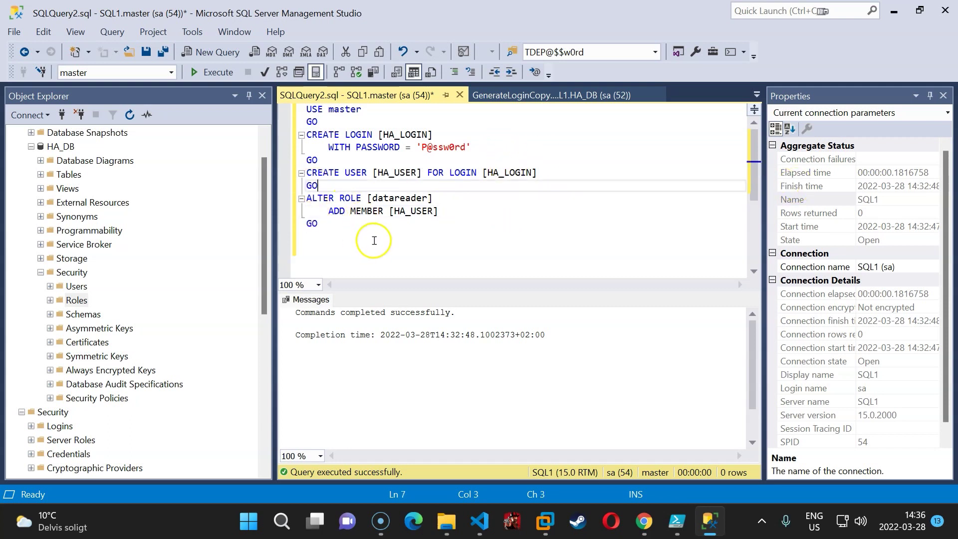
Execute only the CREATE LOGIN, CREATE USER and ALTER ROLE batches.
drag(306, 135, 532, 232)
click(205, 82)
click(540, 324)
click(394, 173)
Insert a USE HA_DB batch ending with go between the CREATE LOGIN and CREATE USER batches.
click(334, 159)
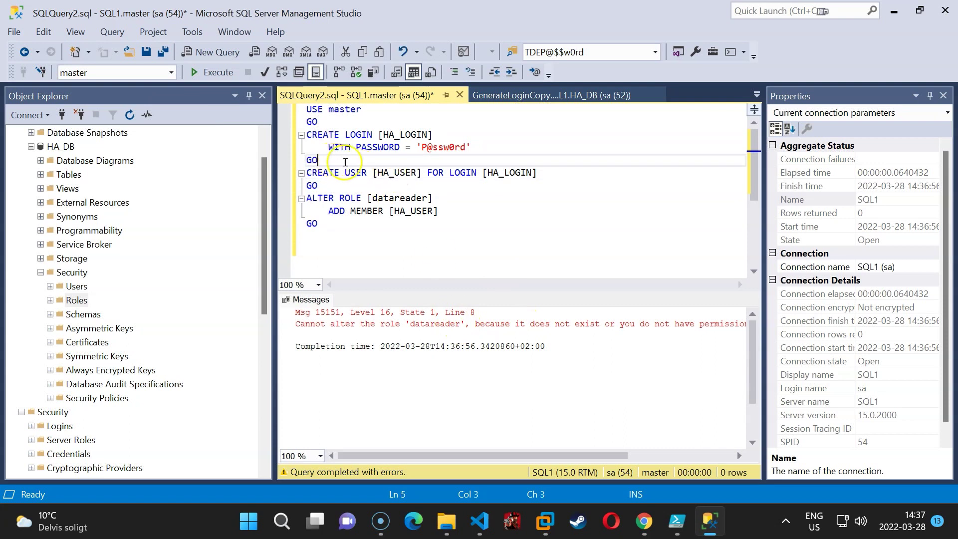
key(Return)
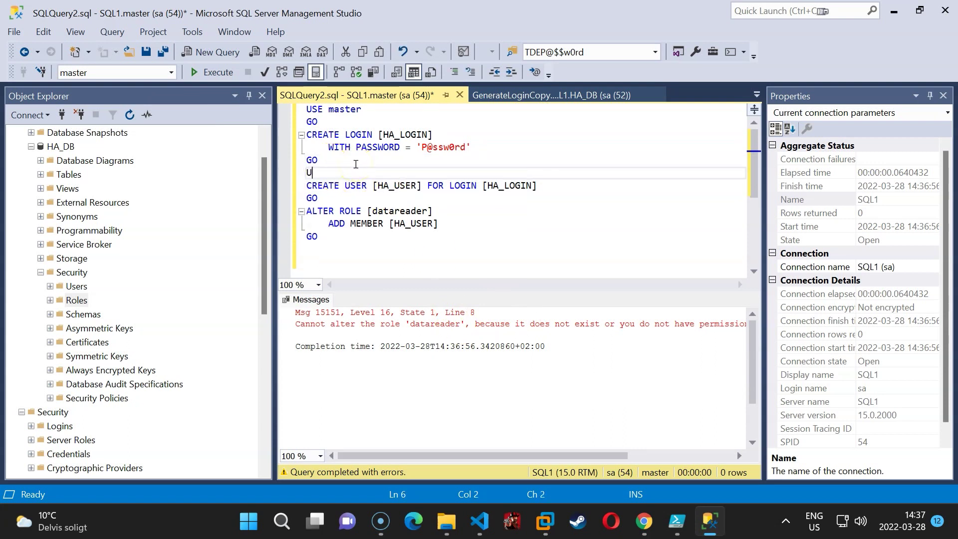
text(USE HA_DB)
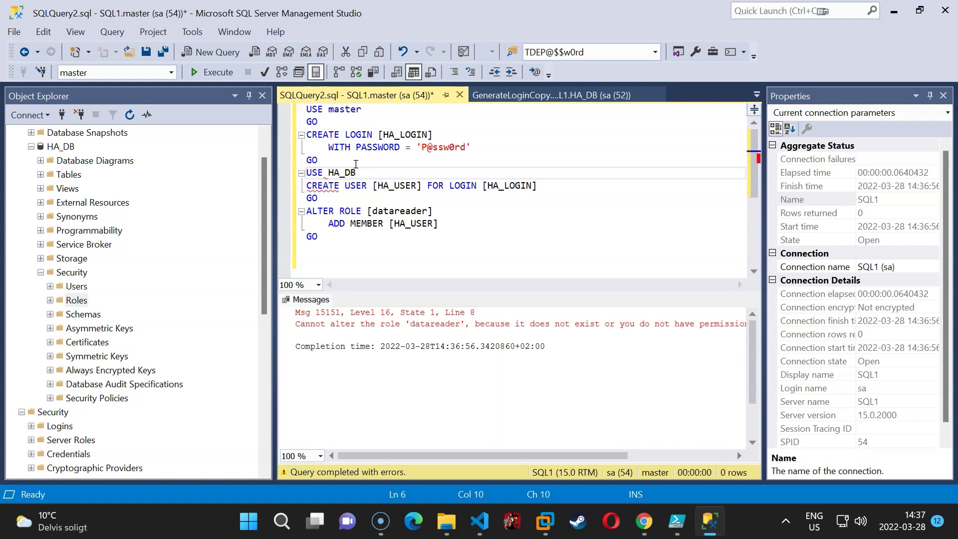
key(Return)
text(go)
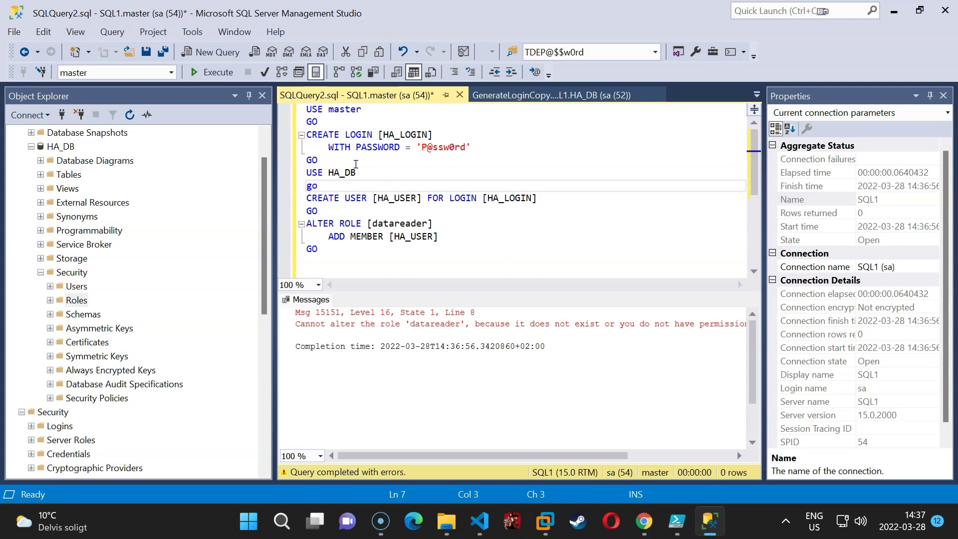
Try to run the USE master and CREATE LOGIN [HA_LOGIN] batches again.
drag(307, 109, 318, 160)
click(210, 73)
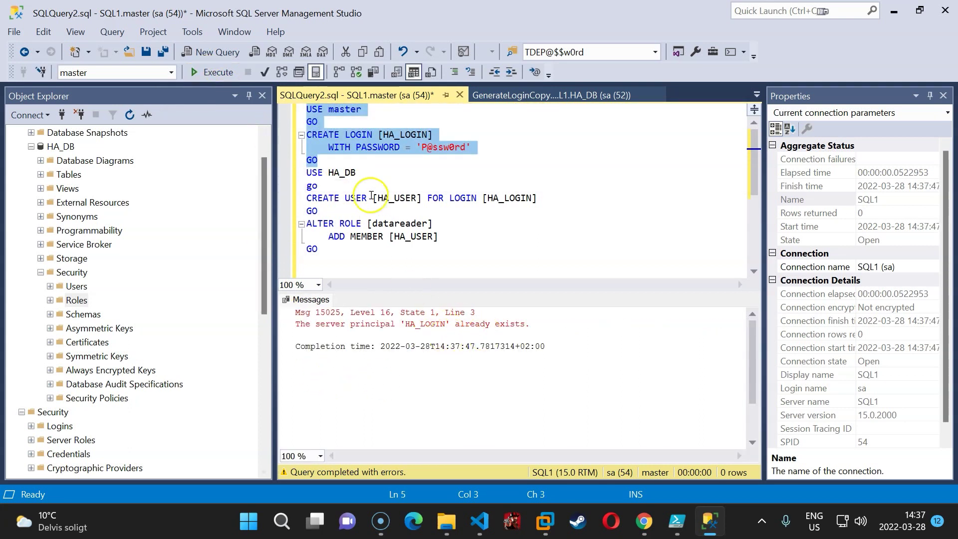
click(324, 161)
Execute the USE HA_DB batch on its own, followed by the CREATE USER [HA_USER] batch.
click(306, 172)
drag(306, 172, 318, 186)
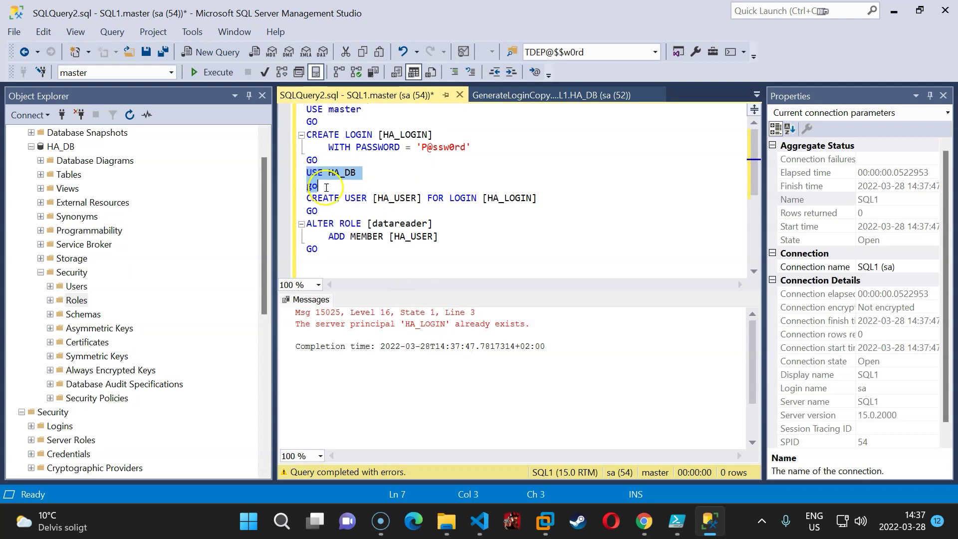
click(212, 73)
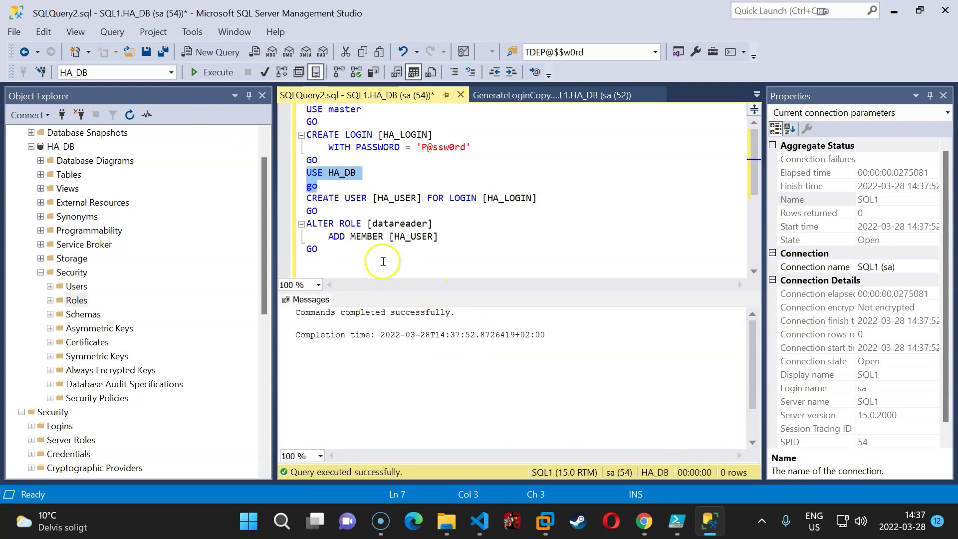
key(Down)
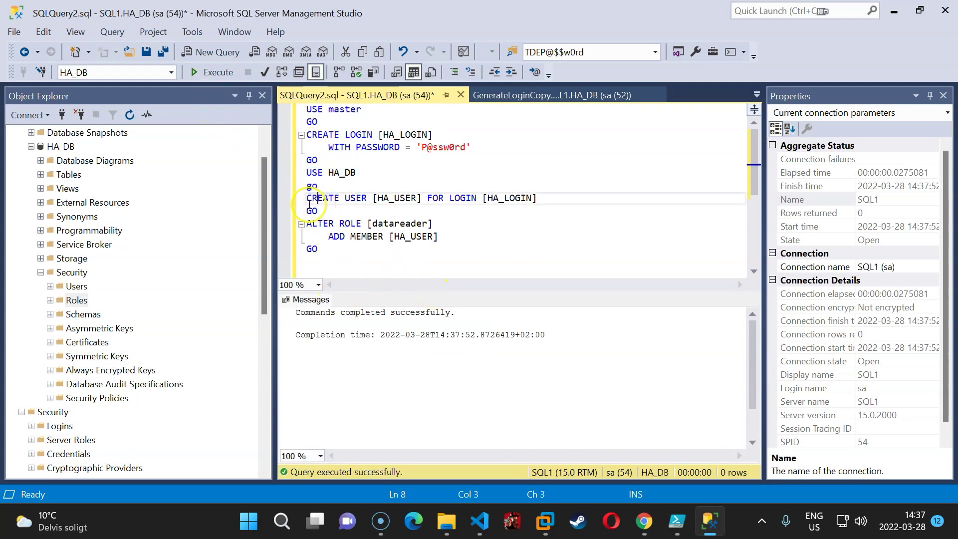
drag(307, 198, 342, 211)
click(210, 72)
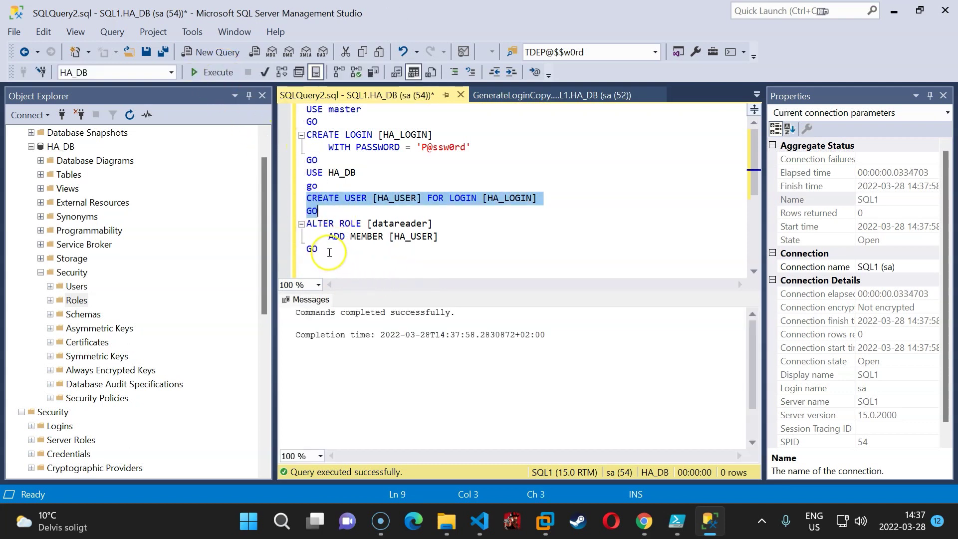
Try to run the ALTER ROLE [datareader] batch and expand HA_DB's Database Roles to check the role's exact name.
drag(333, 250, 307, 223)
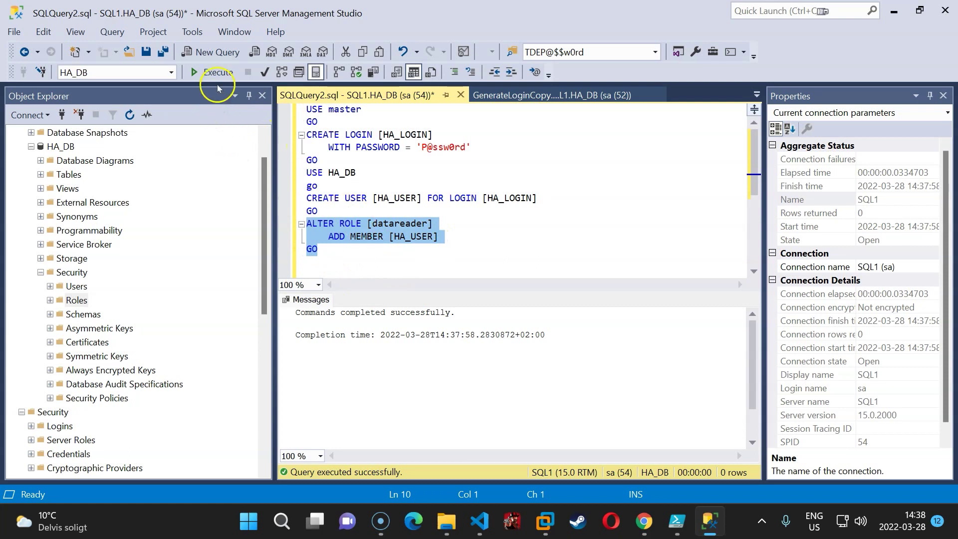
click(213, 75)
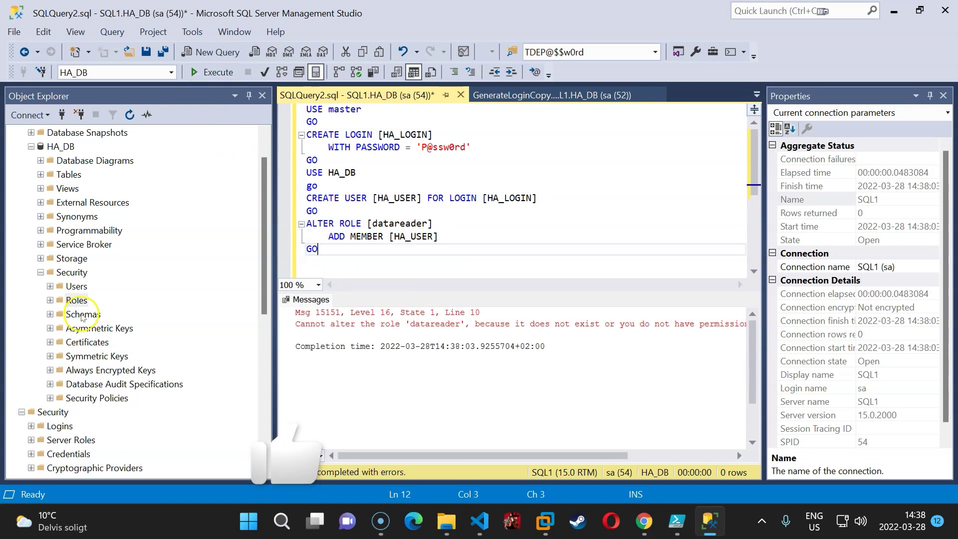
double_click(77, 300)
click(59, 314)
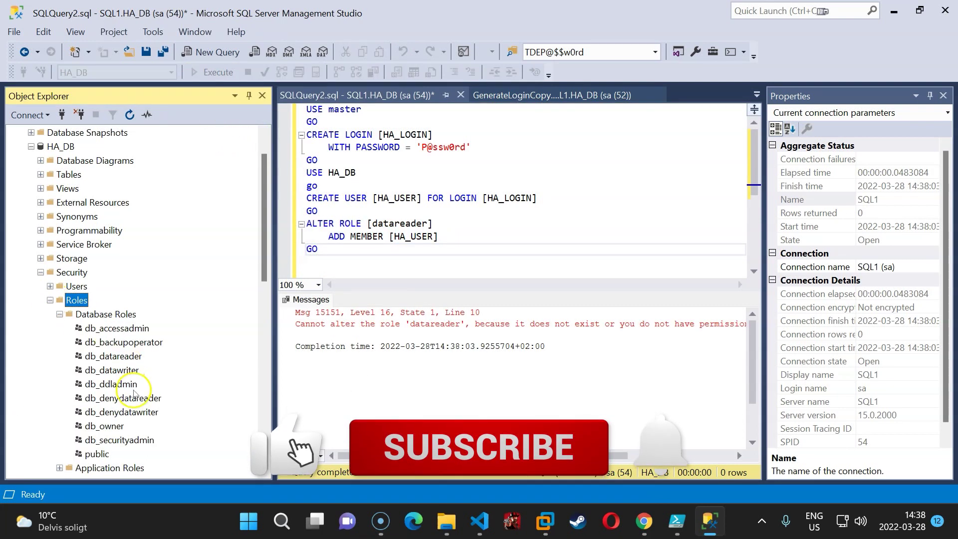
Correct the role name to db_datareader, execute the ALTER ROLE batch and collapse HA_DB's Roles folder.
click(373, 224)
text(db_)
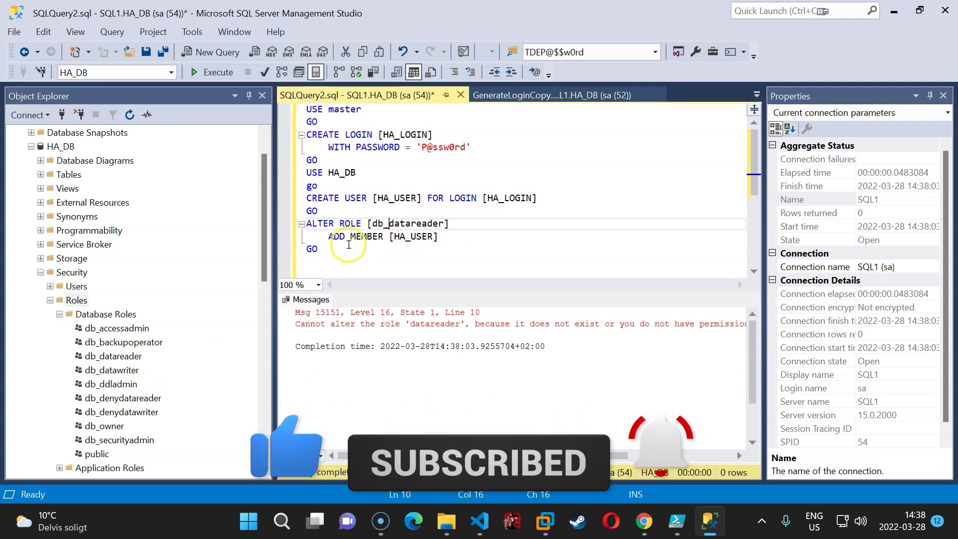
drag(319, 248, 294, 216)
drag(323, 250, 321, 249)
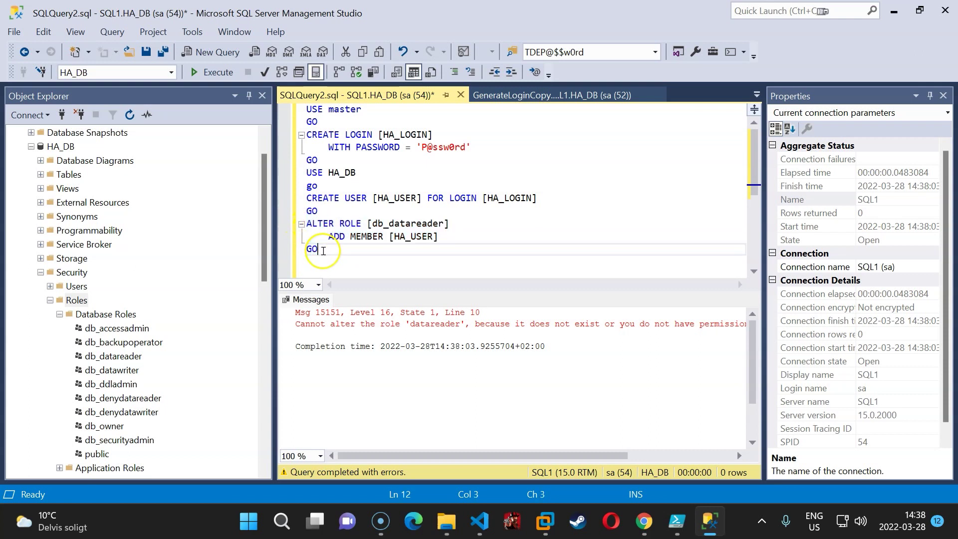
drag(321, 249, 306, 225)
key(F5)
click(50, 301)
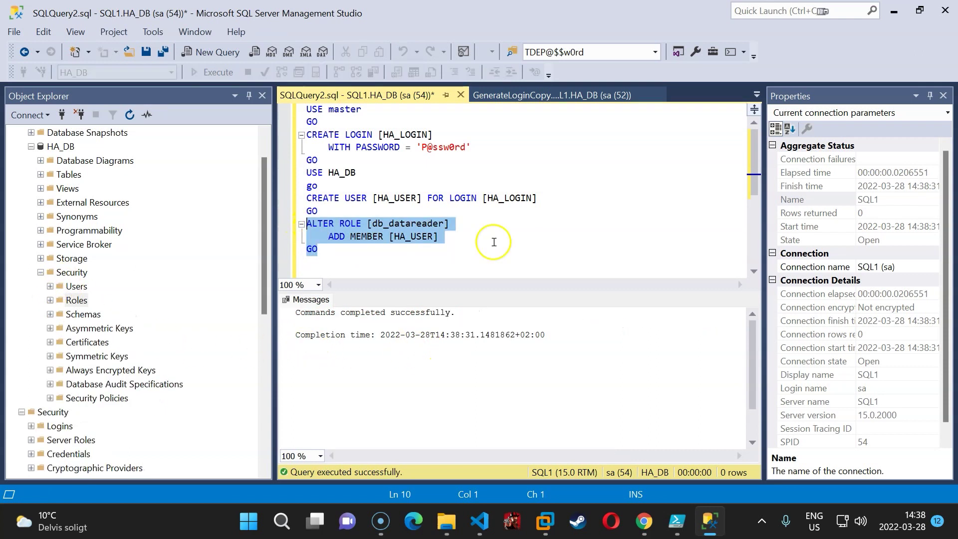
click(354, 252)
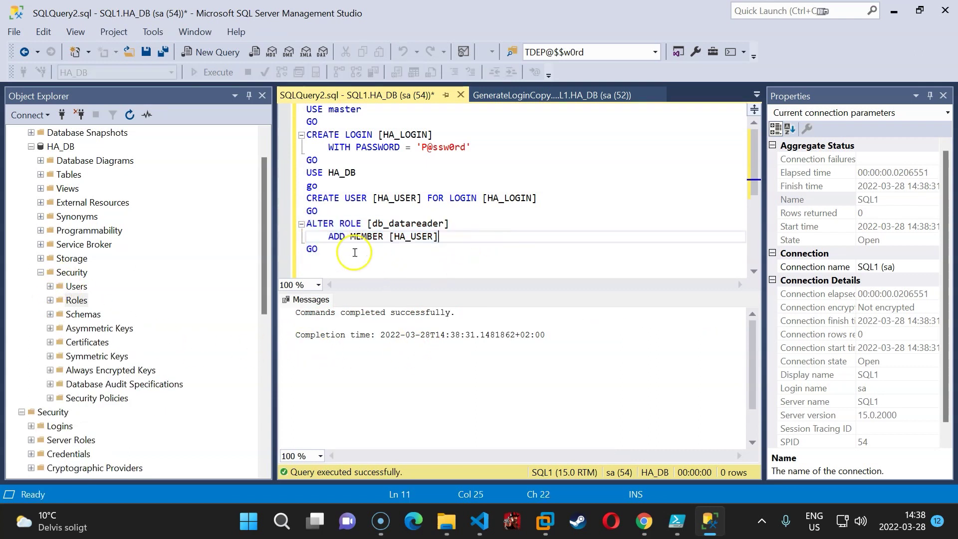
Replace WebHAUser with HA_LOGIN in the WHERE clause of the GenerateLoginCopy query.
click(518, 96)
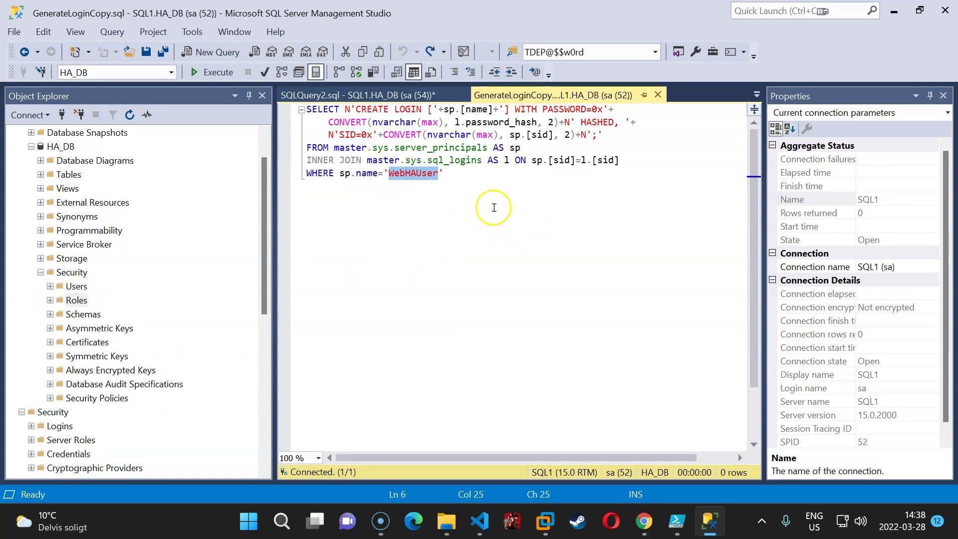
key(Delete)
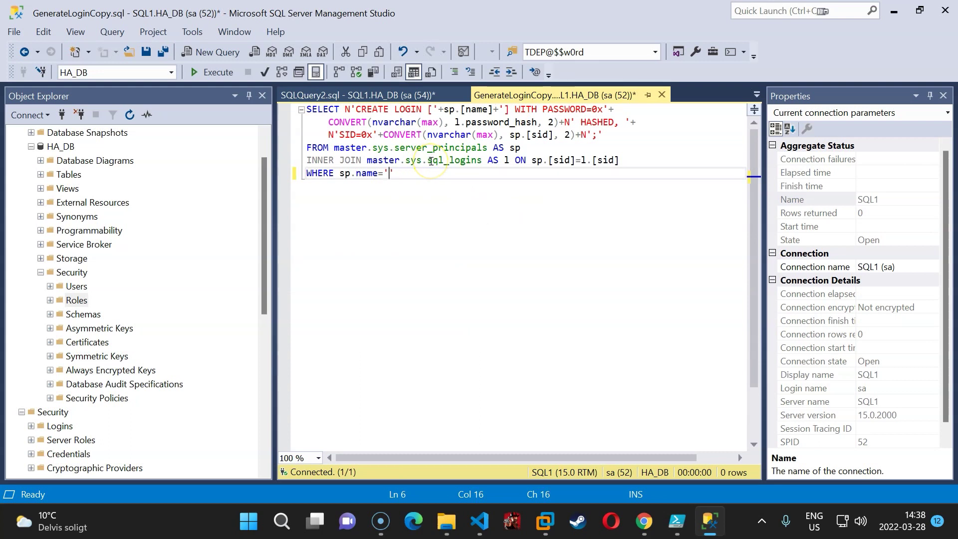
text(HA_LOGIN)
Execute the whole GenerateLoginCopy query and copy the generated CREATE LOGIN statement from its result.
key(ctrl+a)
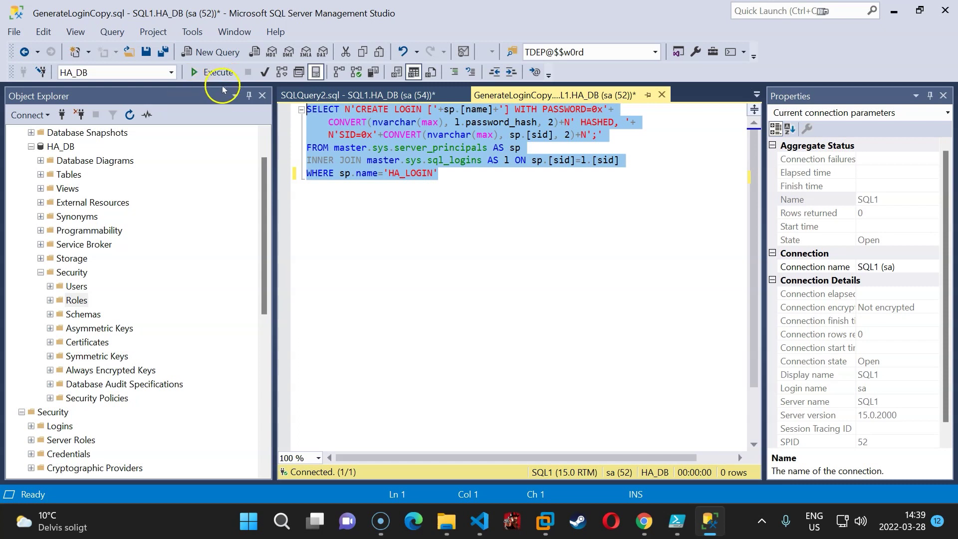
click(214, 73)
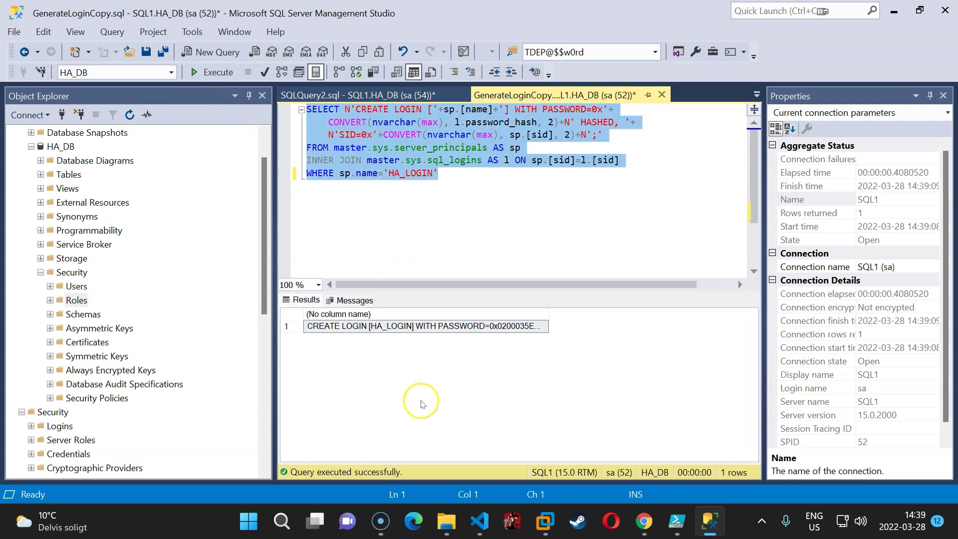
right_click(461, 323)
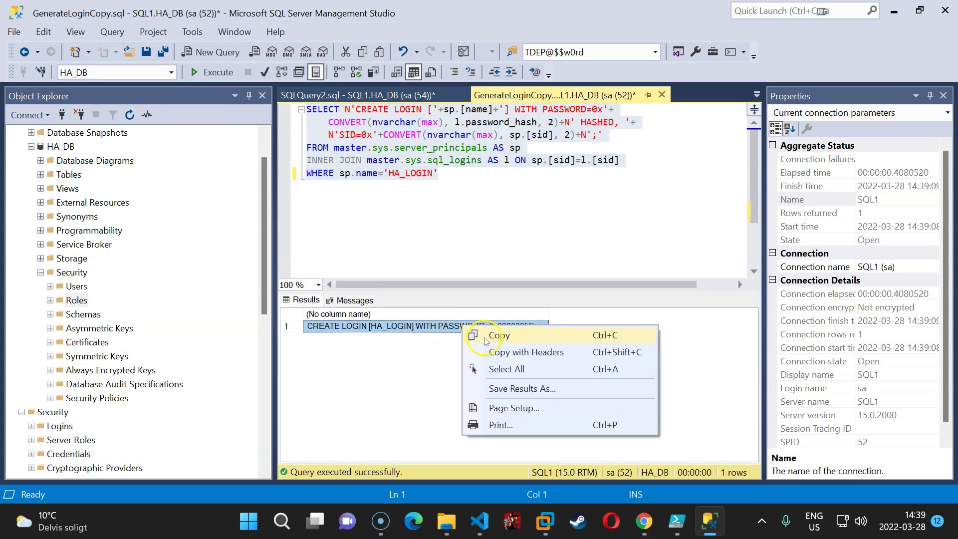
click(481, 327)
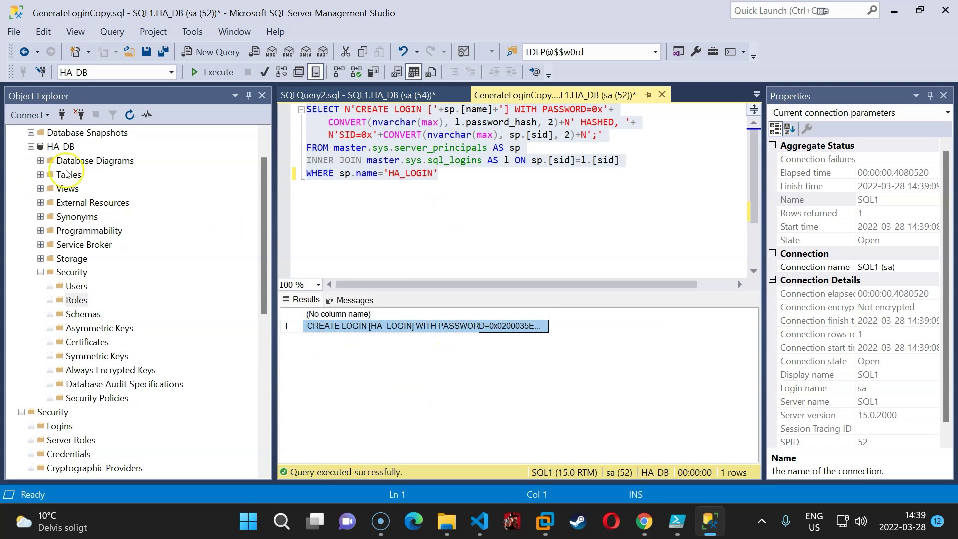
Open a Database Engine connection to SQL2 with the saved SQL Server Authentication credentials.
drag(264, 219, 229, 392)
click(72, 318)
click(74, 300)
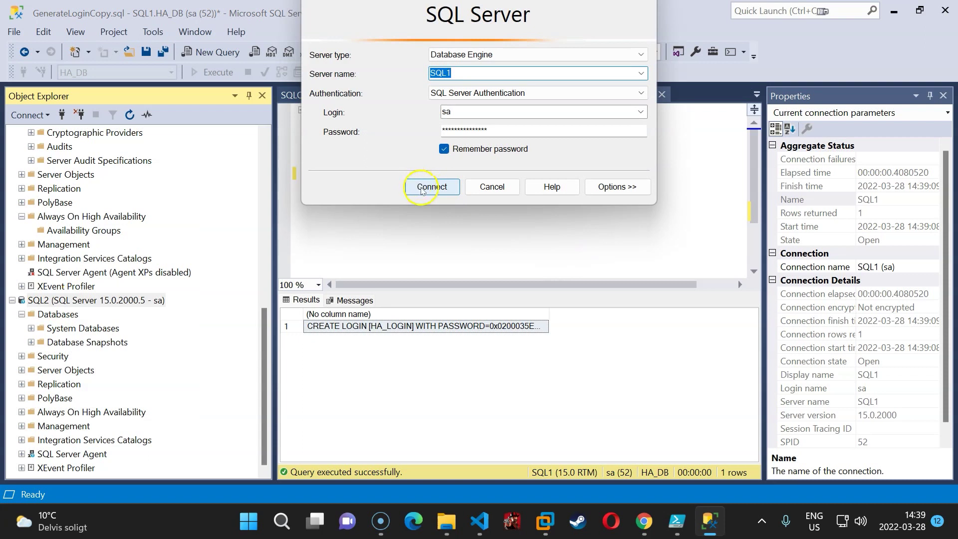
click(641, 74)
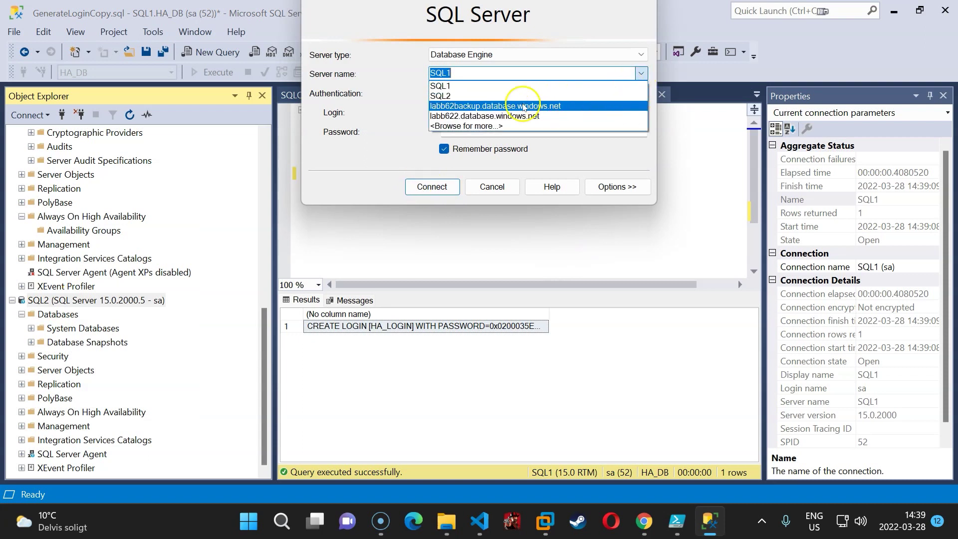
click(510, 98)
click(432, 187)
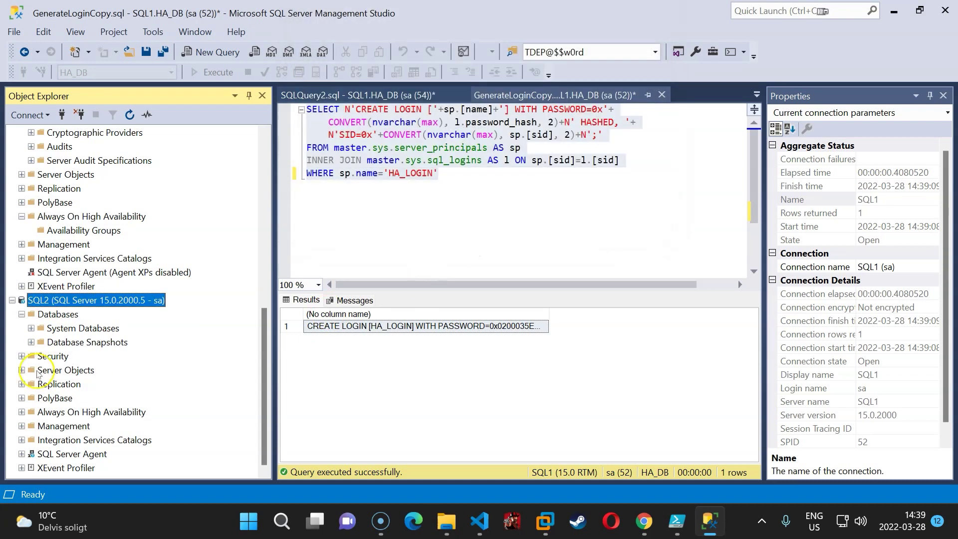
Open a new query on SQL2, paste the copied CREATE LOGIN statement with its hashed password, and execute it.
click(57, 315)
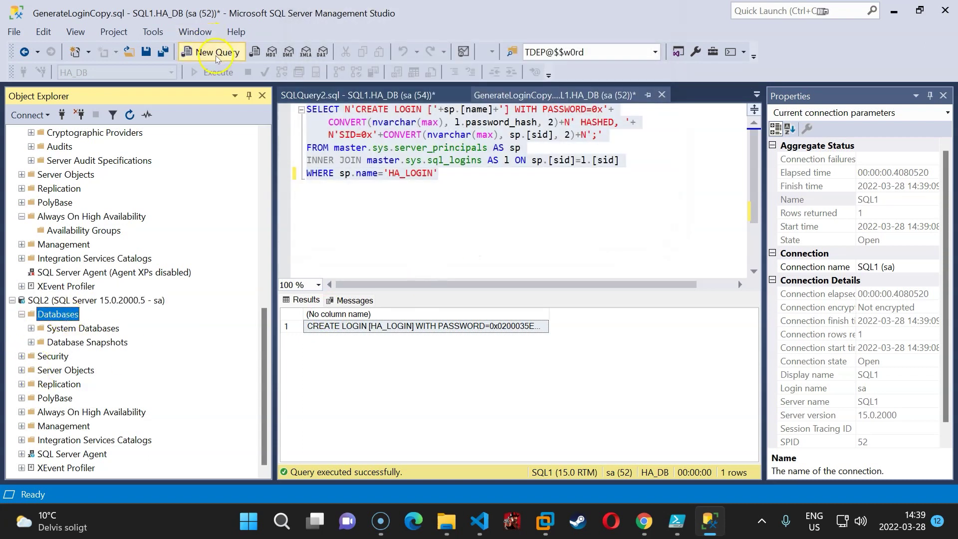
click(210, 52)
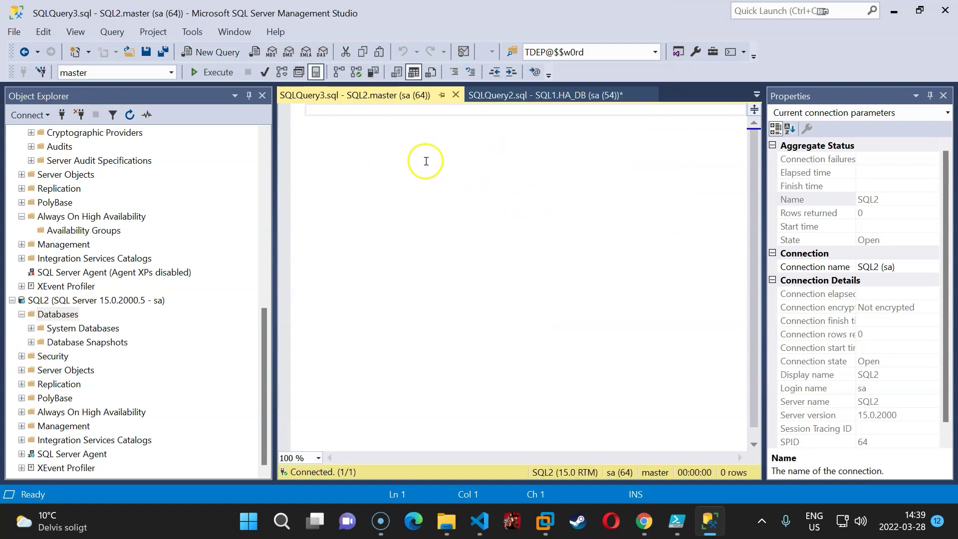
key(ctrl+v)
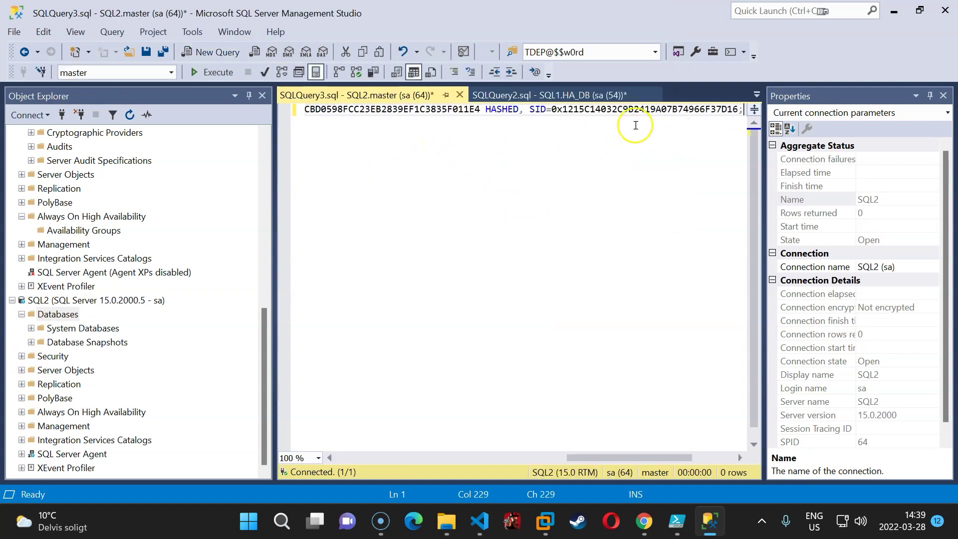
key(F8)
click(521, 120)
key(F5)
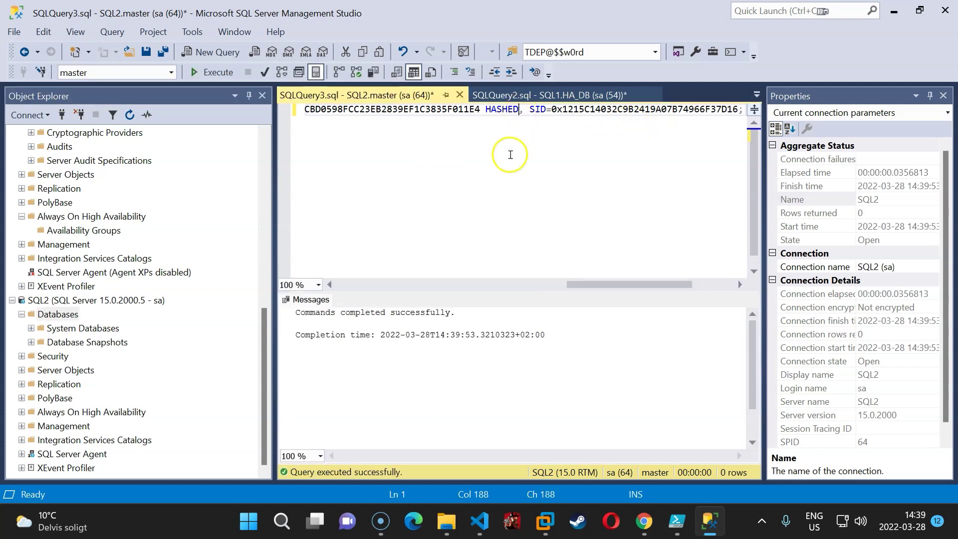
Check SQL2's security logins for HA_LOGIN and collapse the Security folder.
click(22, 356)
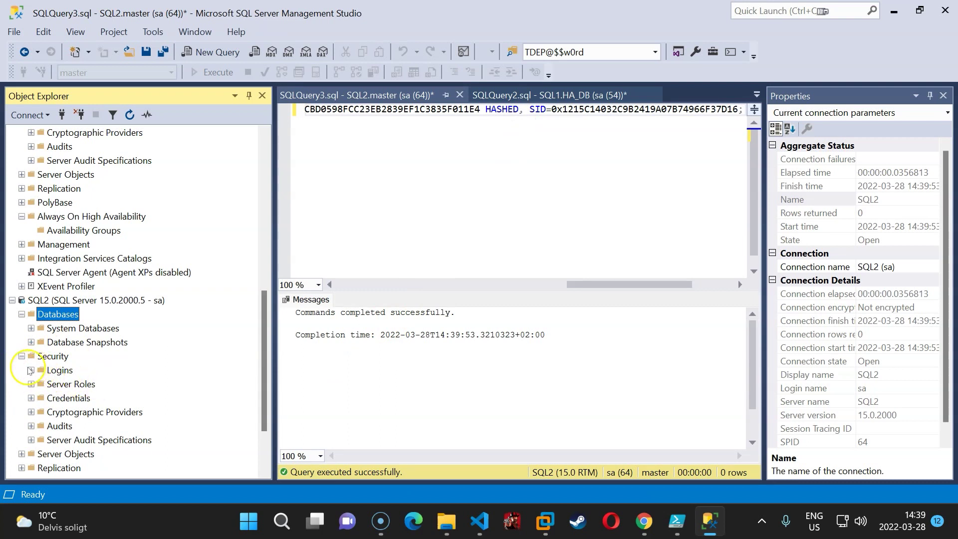
click(31, 370)
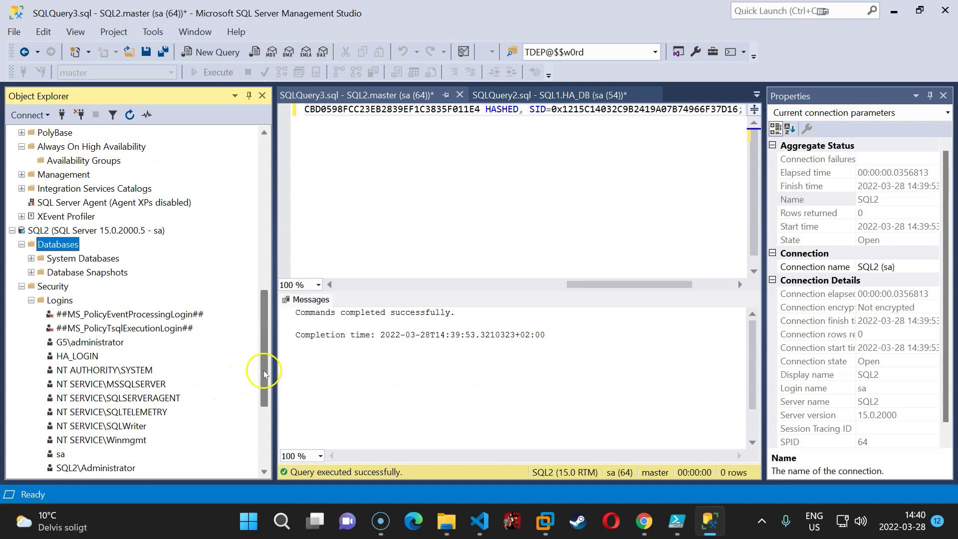
drag(264, 370, 261, 379)
click(79, 329)
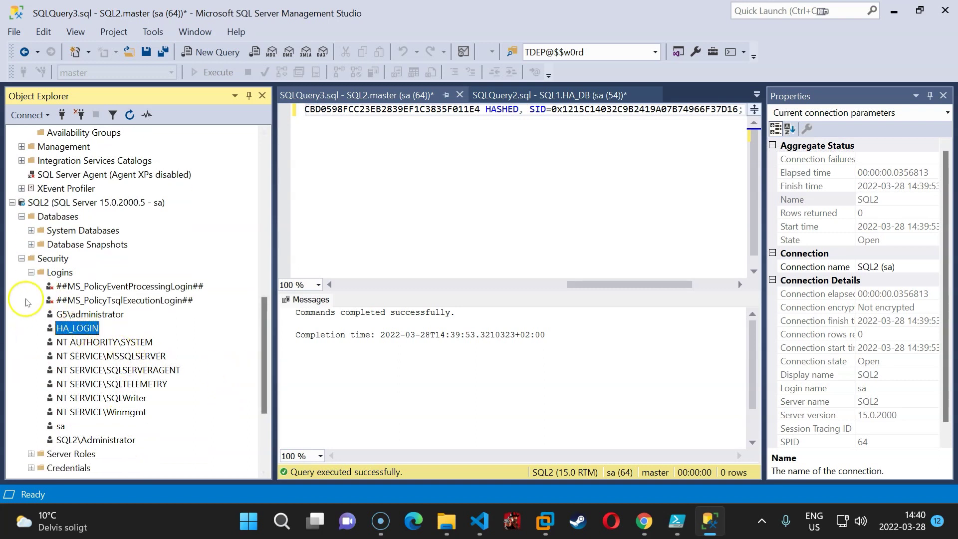
click(20, 259)
Collapse SQL1's Databases folder and start the New Availability Group Wizard from SQL1's Availability Groups.
click(624, 95)
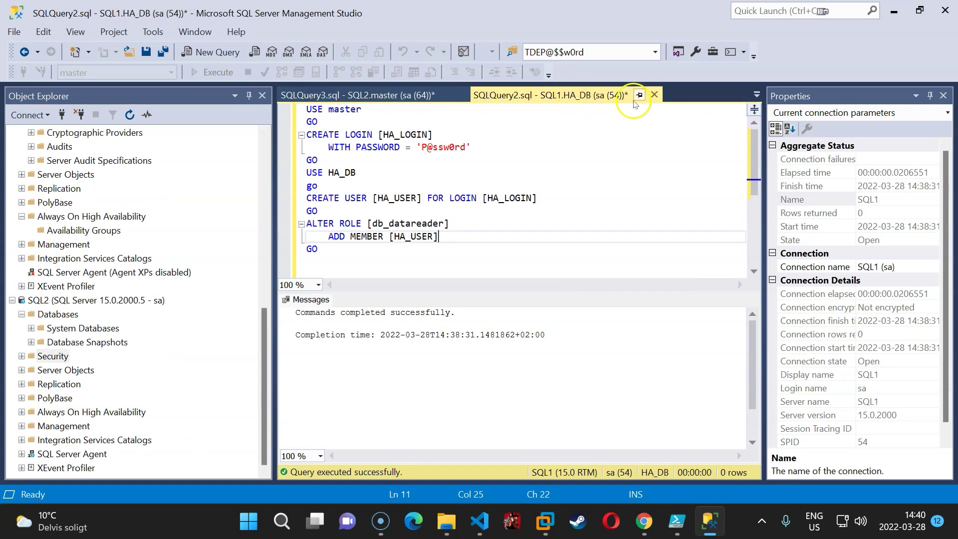
click(423, 95)
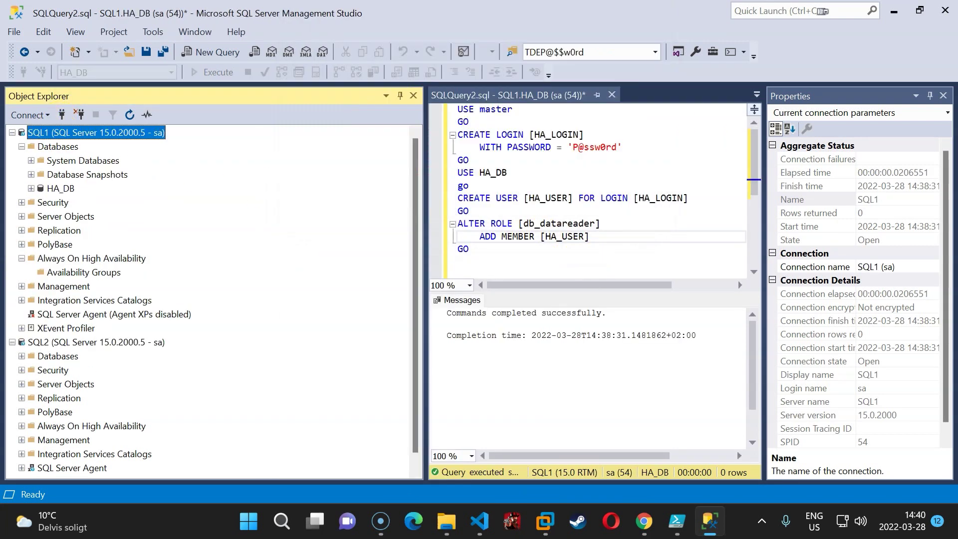
click(22, 146)
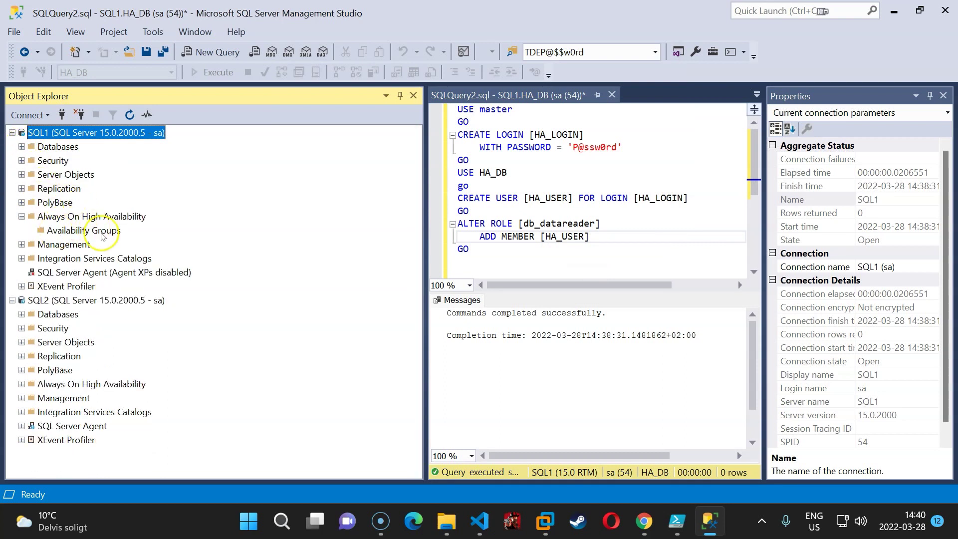
click(93, 231)
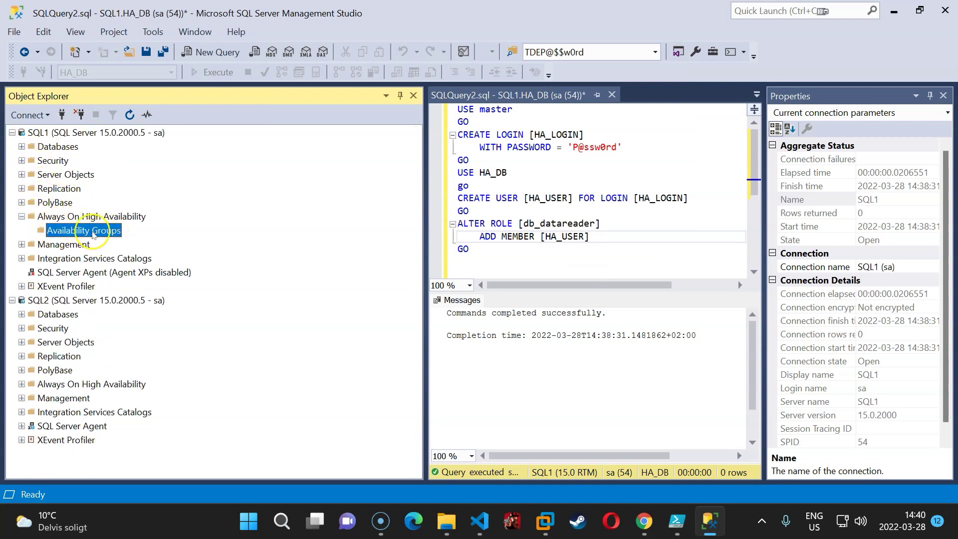
right_click(101, 230)
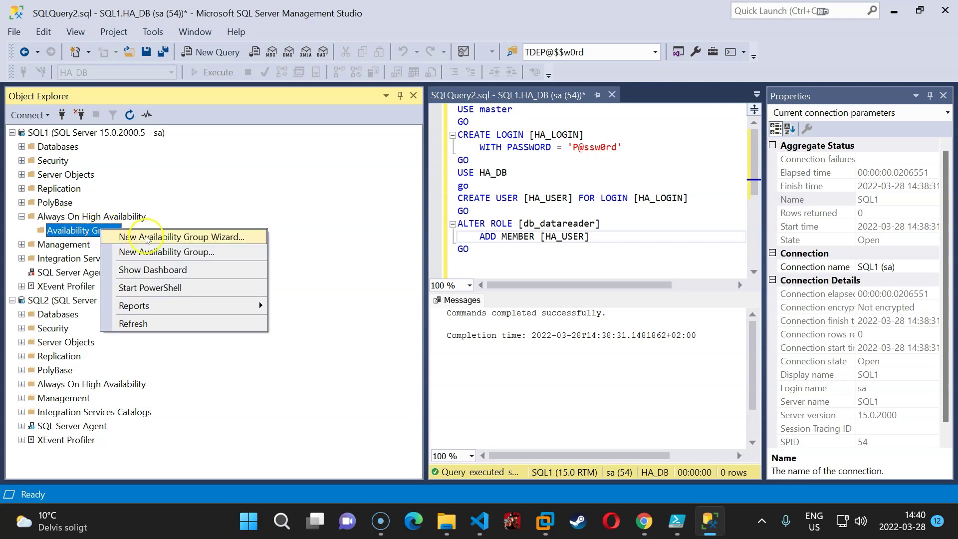
click(162, 237)
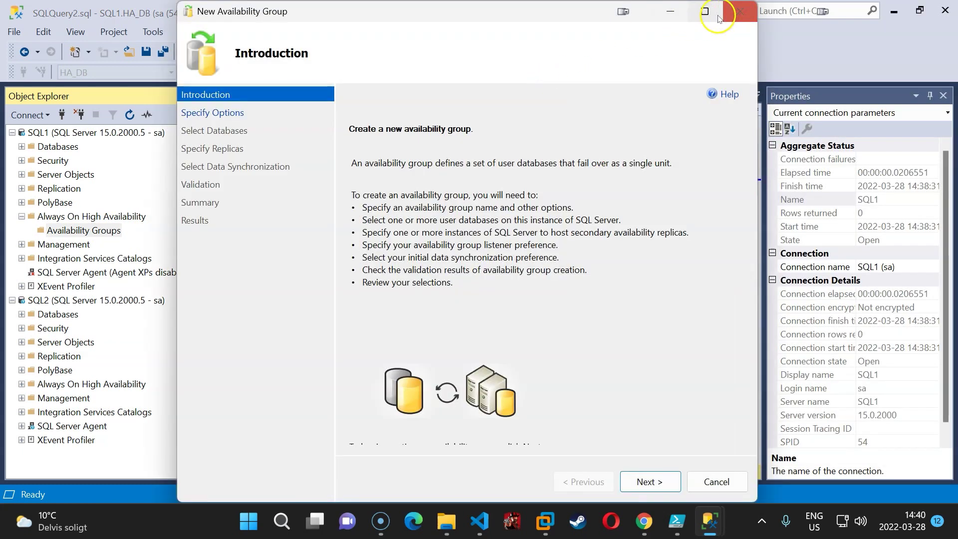
click(710, 14)
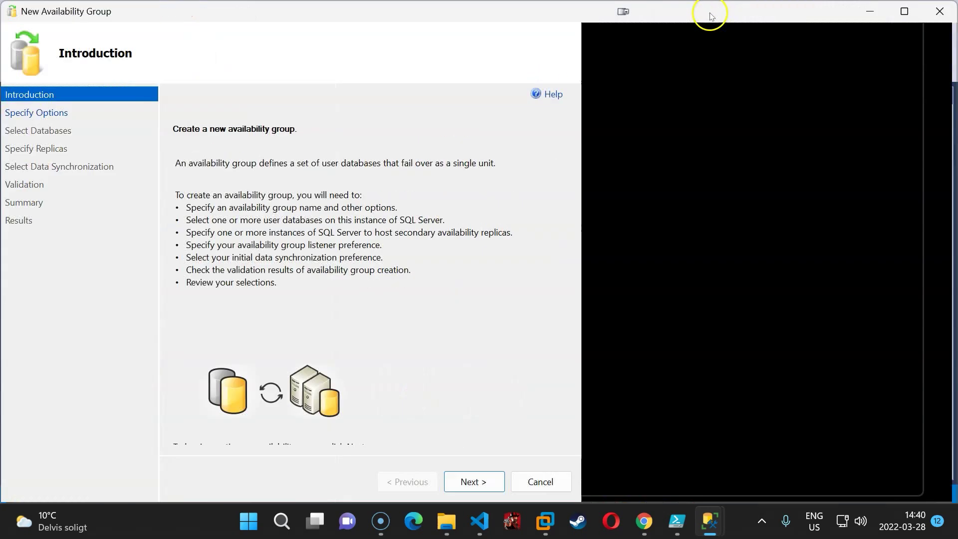
Name the availability group AG1 with cluster type Windows Server Failover Cluster and include the HA_DB database.
click(818, 490)
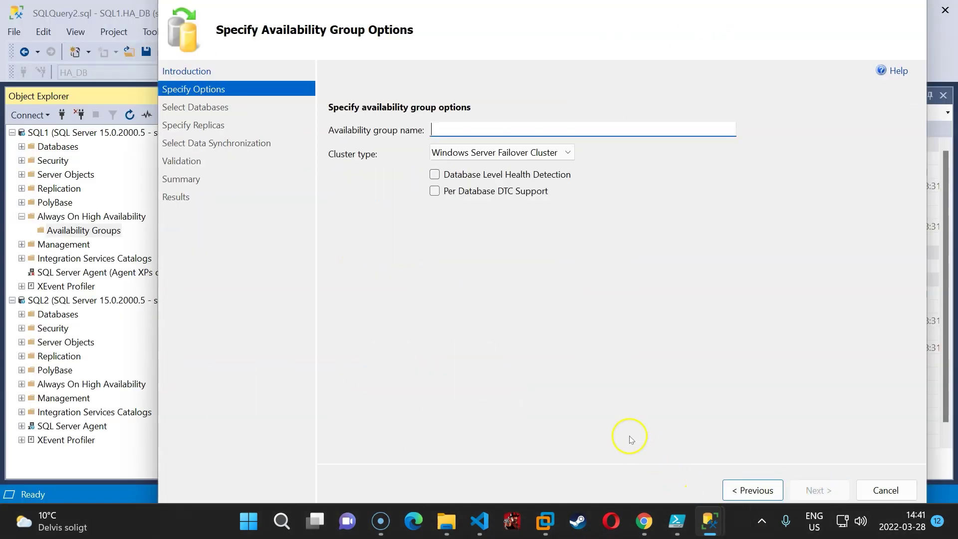
text(A)
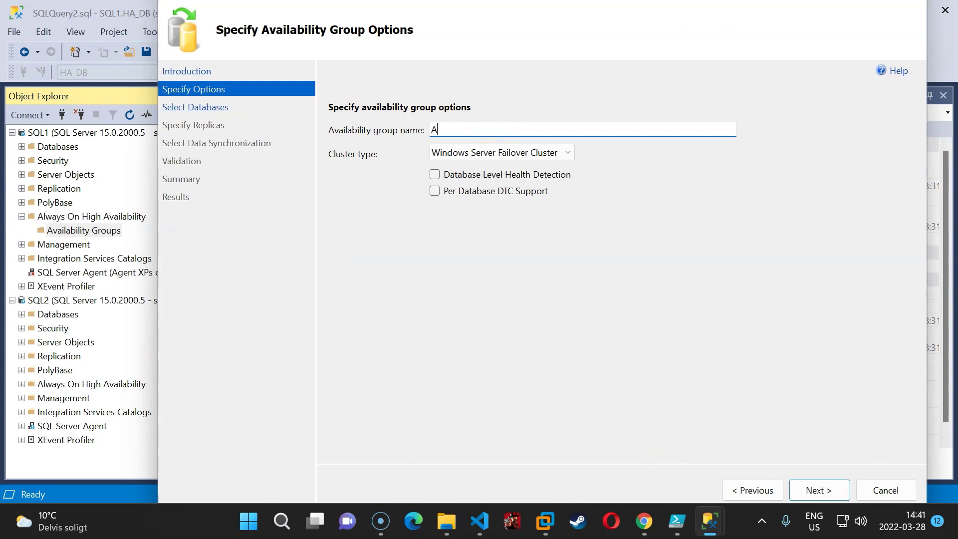
text(G1)
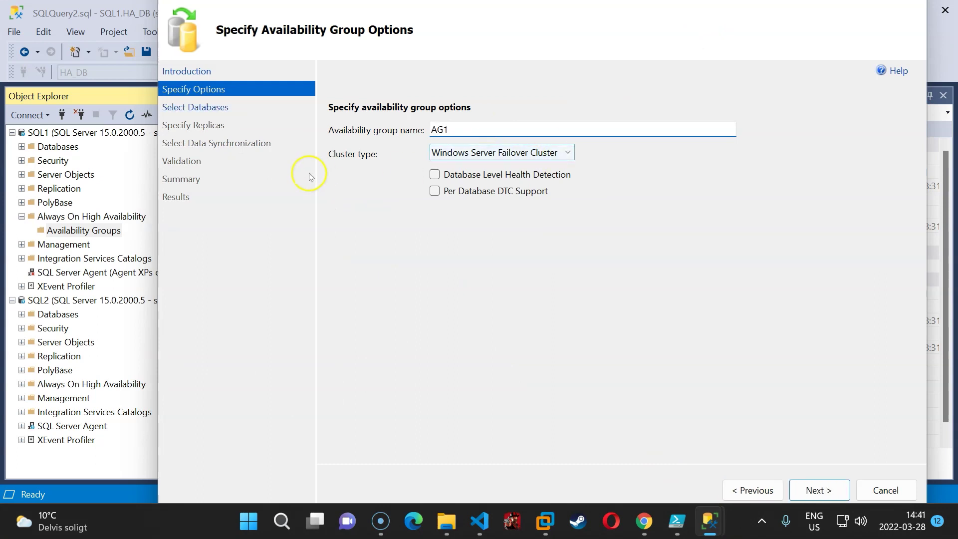
click(497, 152)
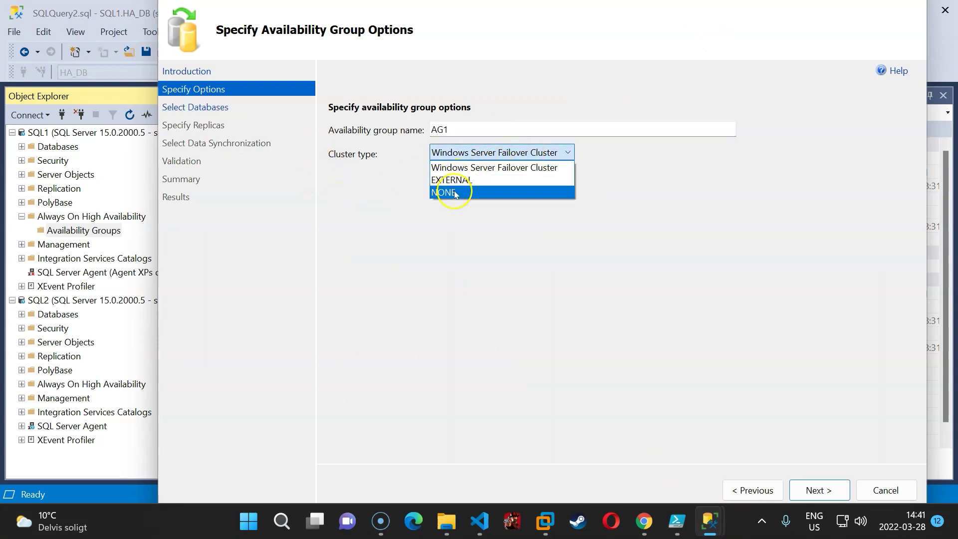
click(508, 170)
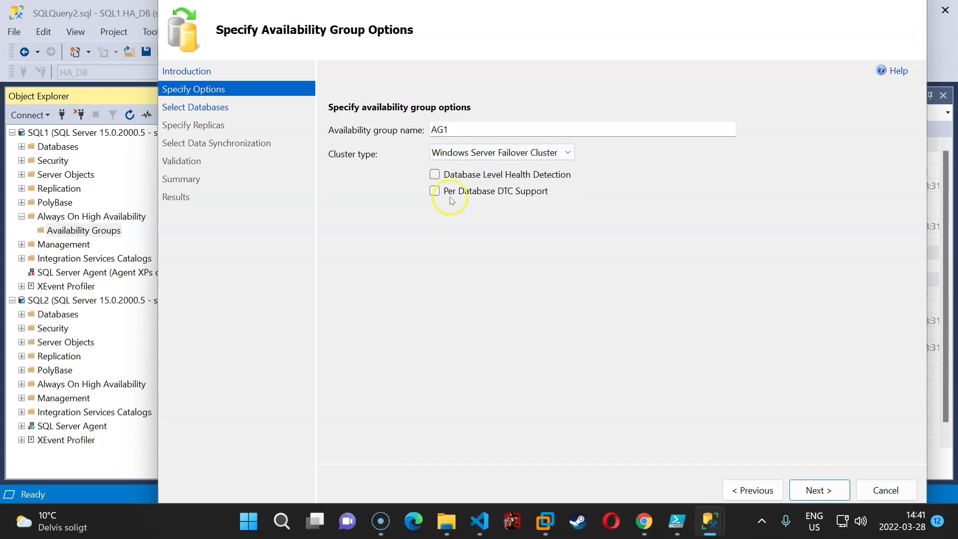
click(819, 490)
click(347, 170)
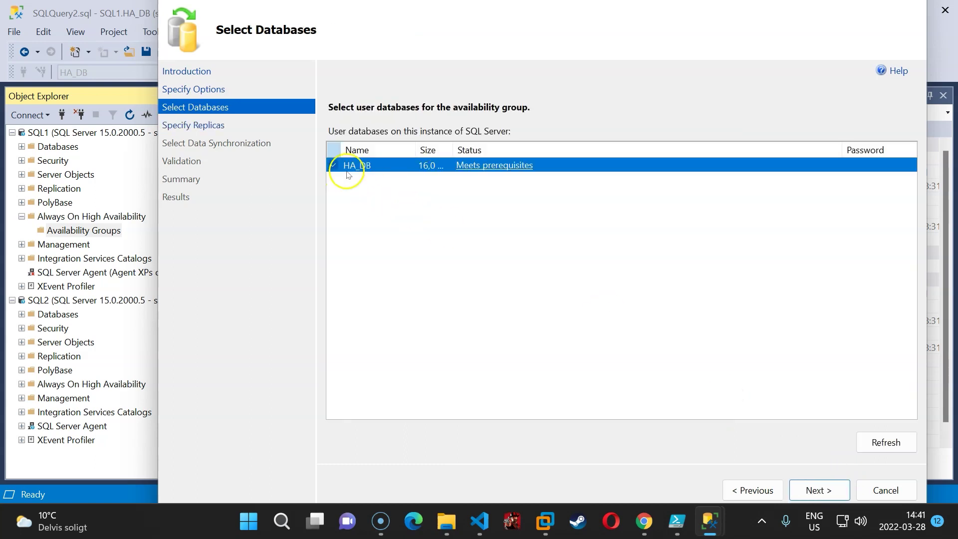
click(827, 492)
Add SQL2 as a secondary replica of the availability group.
click(364, 216)
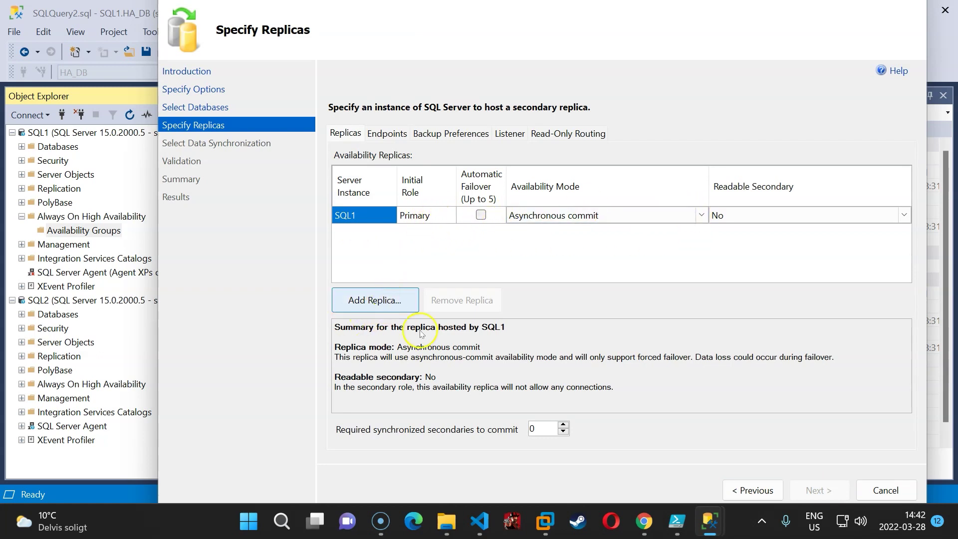
click(704, 74)
click(641, 95)
click(494, 187)
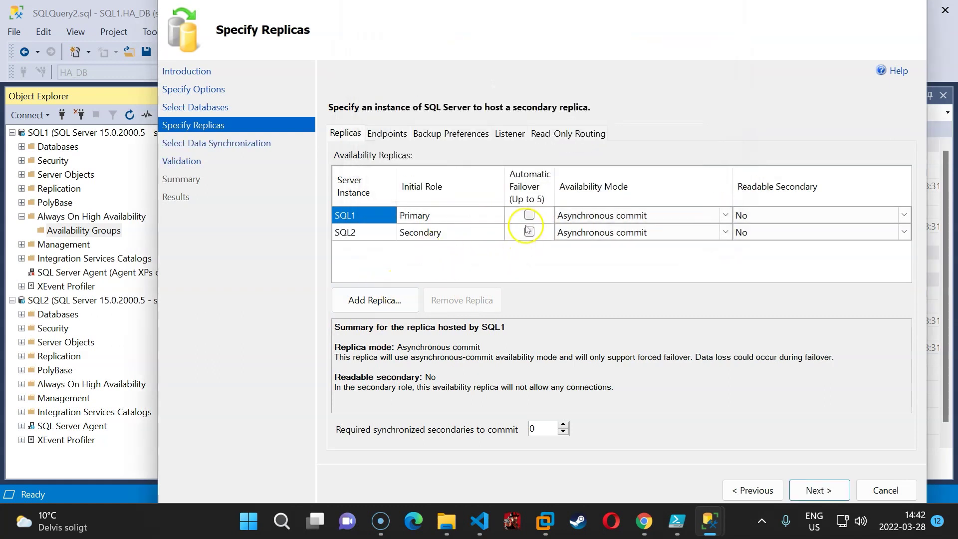
Enable automatic failover for the SQL1 and SQL2 replicas and set SQL2's readable secondary option to Yes.
click(530, 216)
click(530, 232)
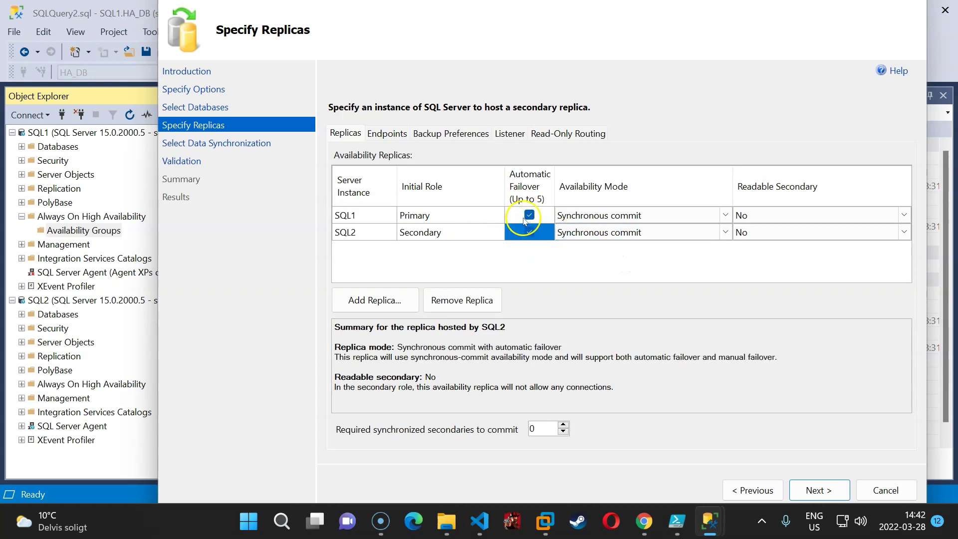
click(594, 233)
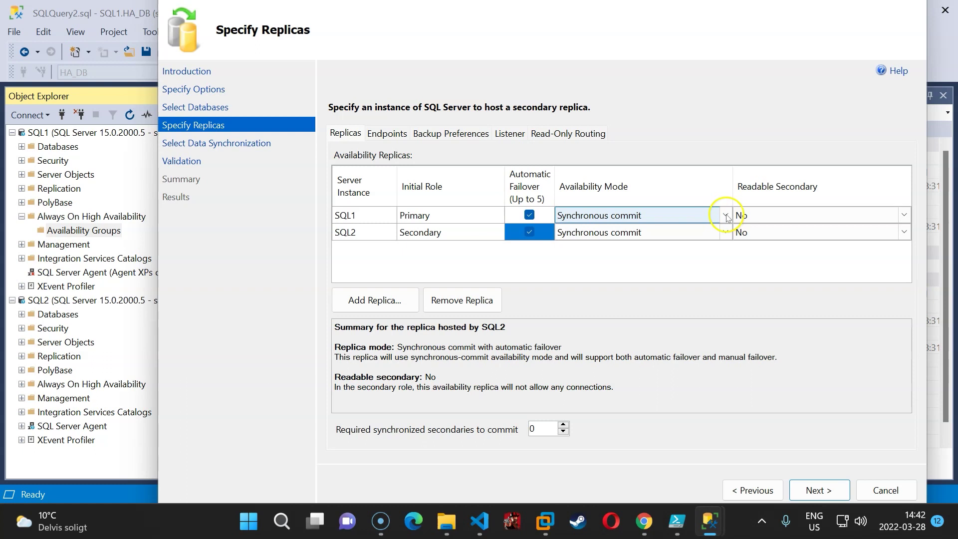
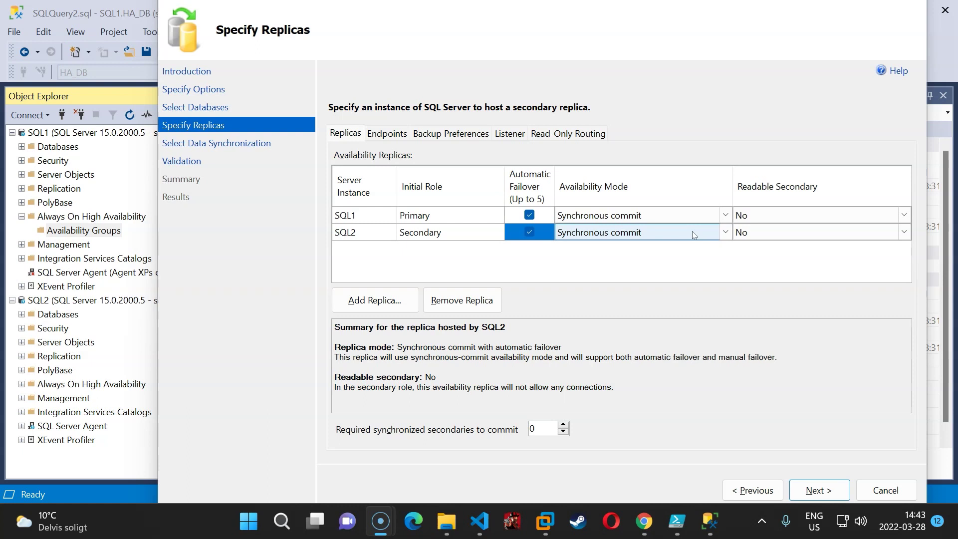
click(902, 234)
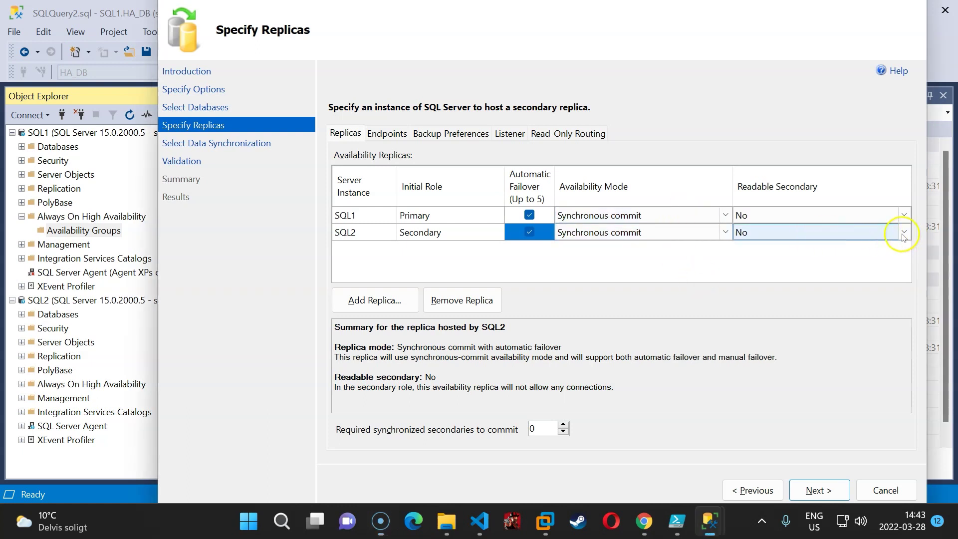
click(904, 233)
click(751, 259)
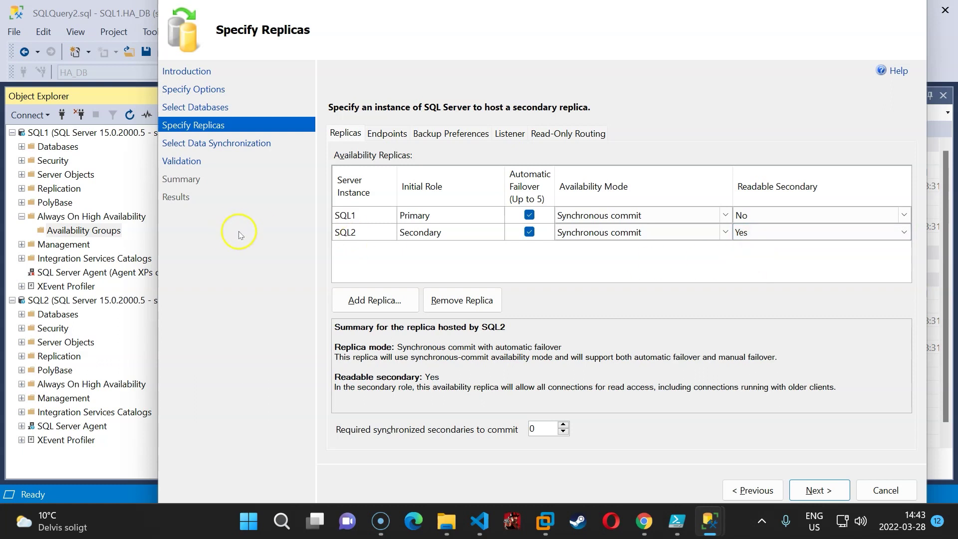
Review the endpoint names and port numbers of SQL1 and SQL2, widening the Endpoint Name and Port Number columns.
click(390, 134)
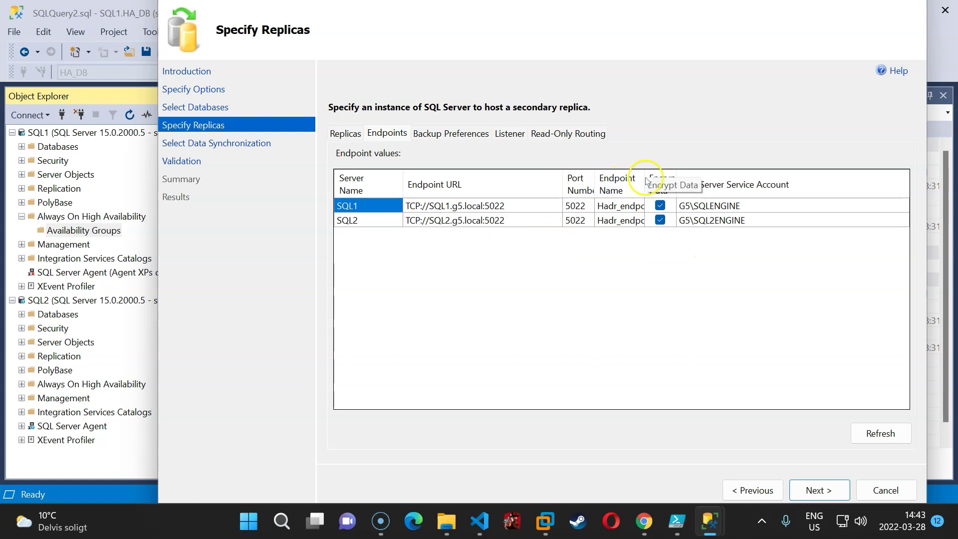
drag(644, 178, 710, 177)
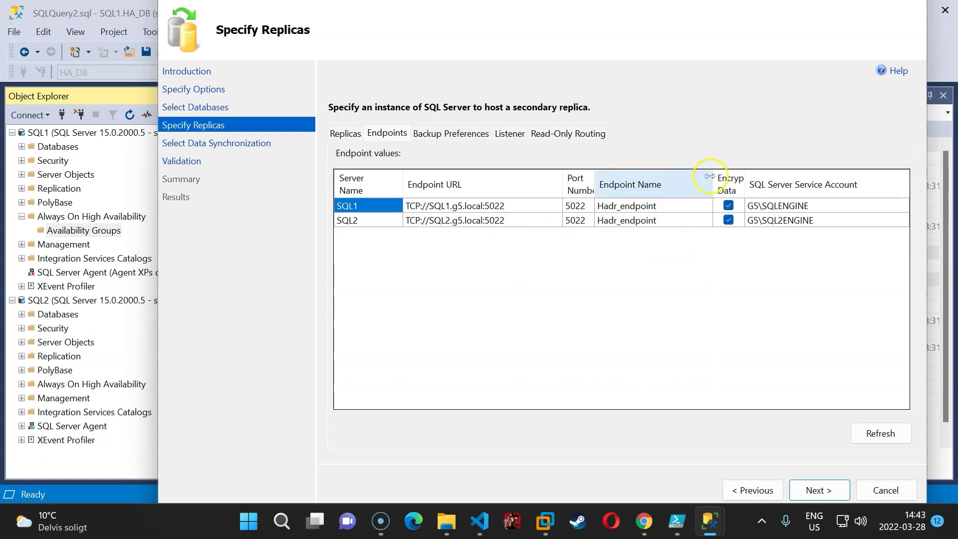
drag(594, 185, 631, 185)
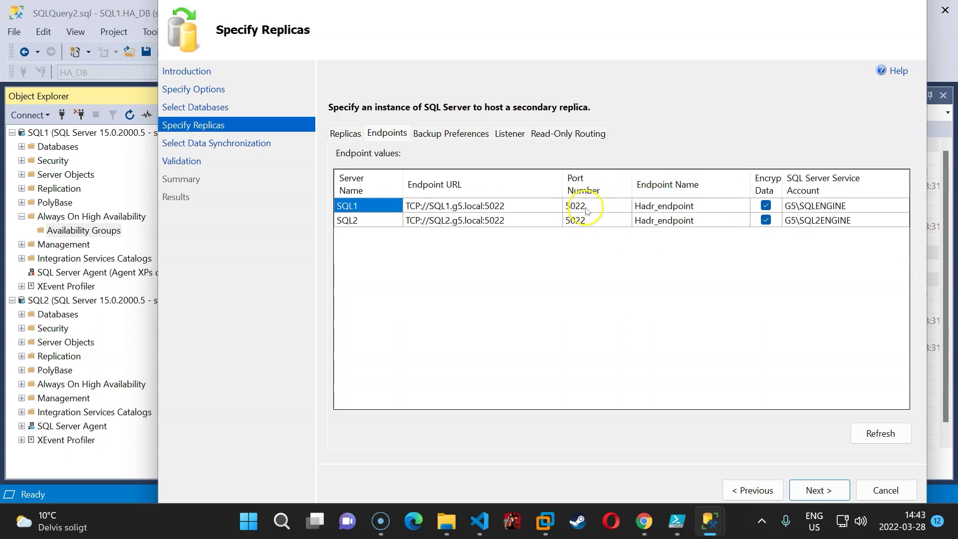
click(586, 206)
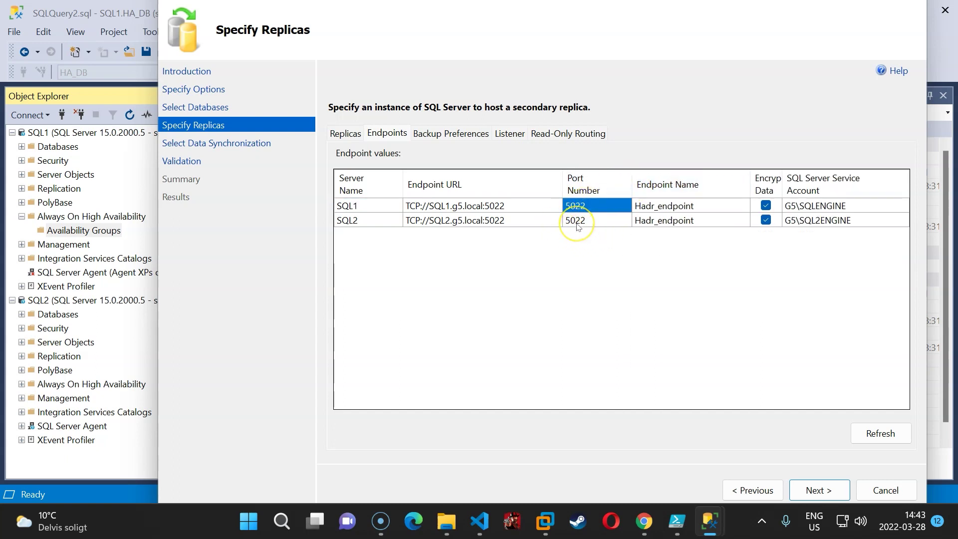
click(577, 223)
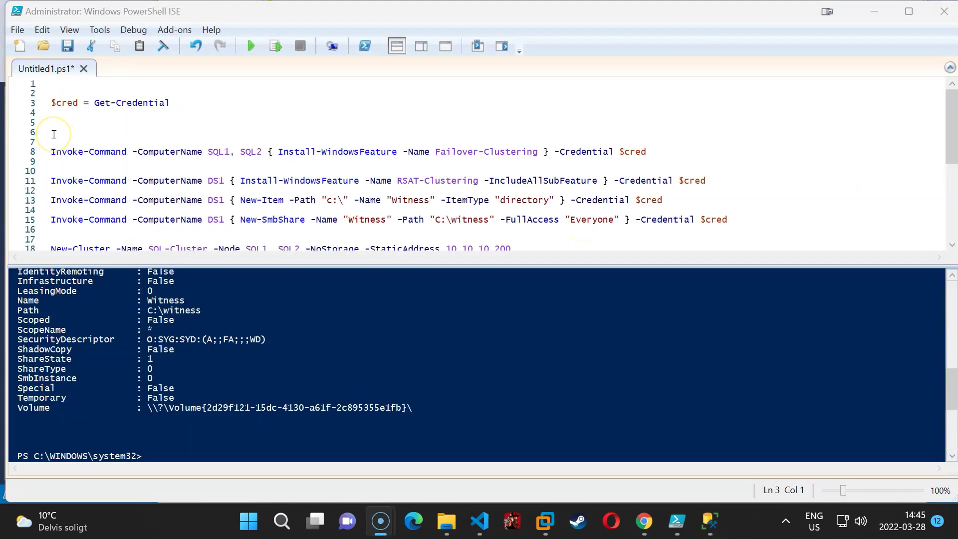
Clear the console and add a New-NetFirewallRule command for "SQLServer Browser service", inbound UDP port 1434 with action Allow, below the credential line.
click(53, 114)
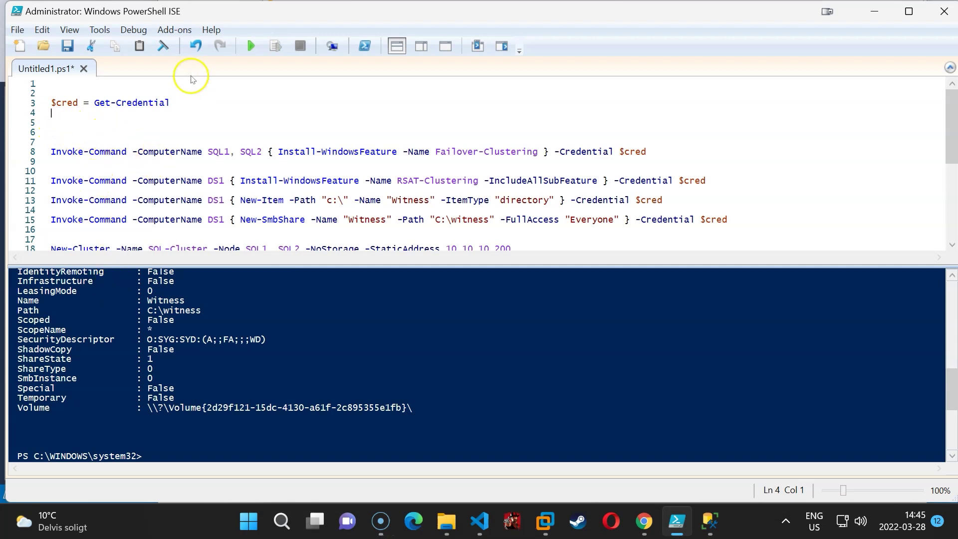
click(161, 47)
click(118, 328)
click(66, 126)
text(New-NetFirewallRule -DisplayName "SQLServer Browser service" -Direction Inbound -LocalPort 1434 -Protocol UDP -Action Allow)
drag(63, 115, 242, 122)
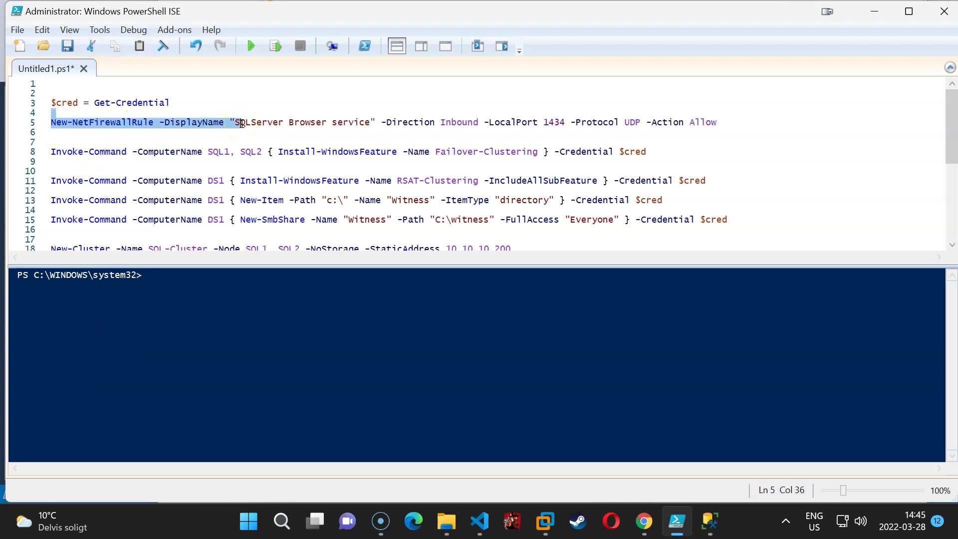
drag(247, 123, 300, 120)
click(265, 128)
drag(235, 123, 514, 123)
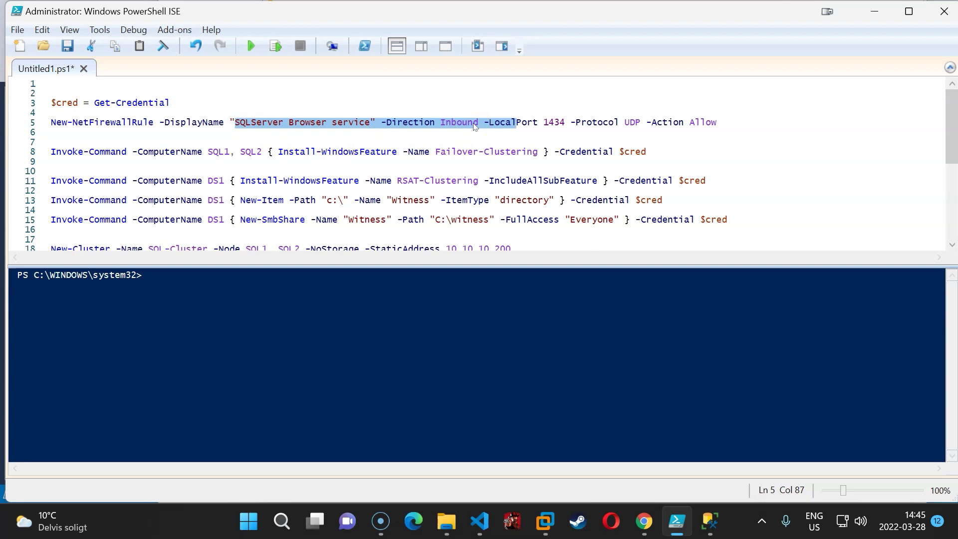
click(427, 131)
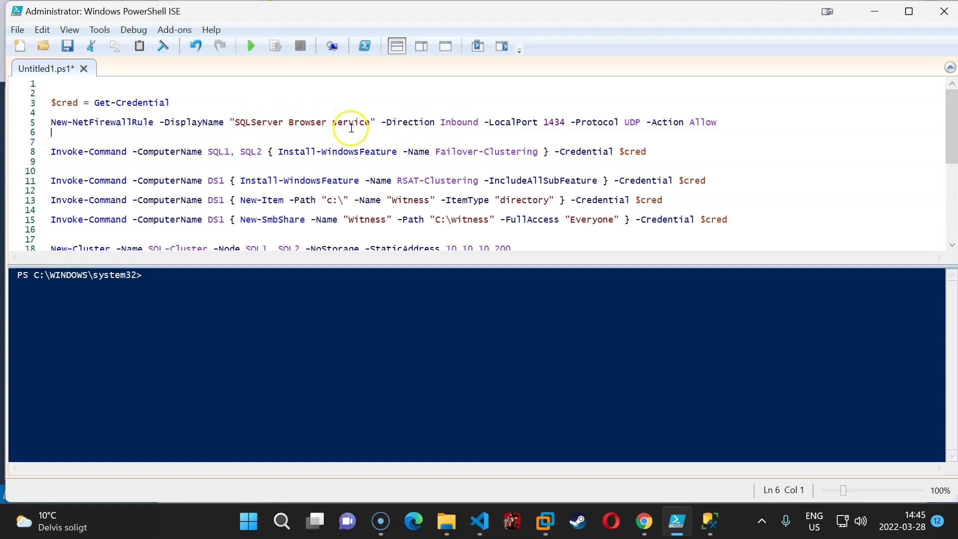
Change the display name in the firewall rule command to "sql FAILOVER".
drag(373, 125, 235, 123)
text(sql )
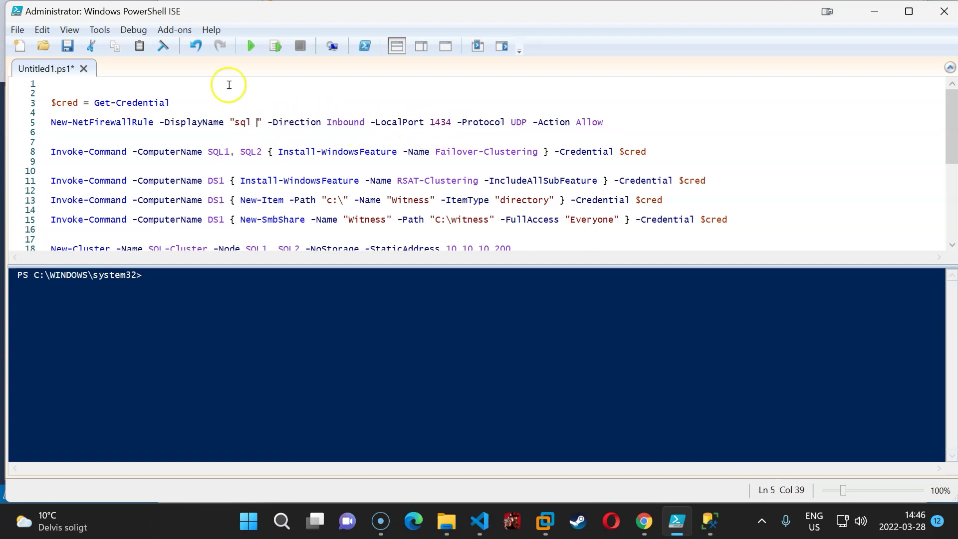
text(FAILOVER)
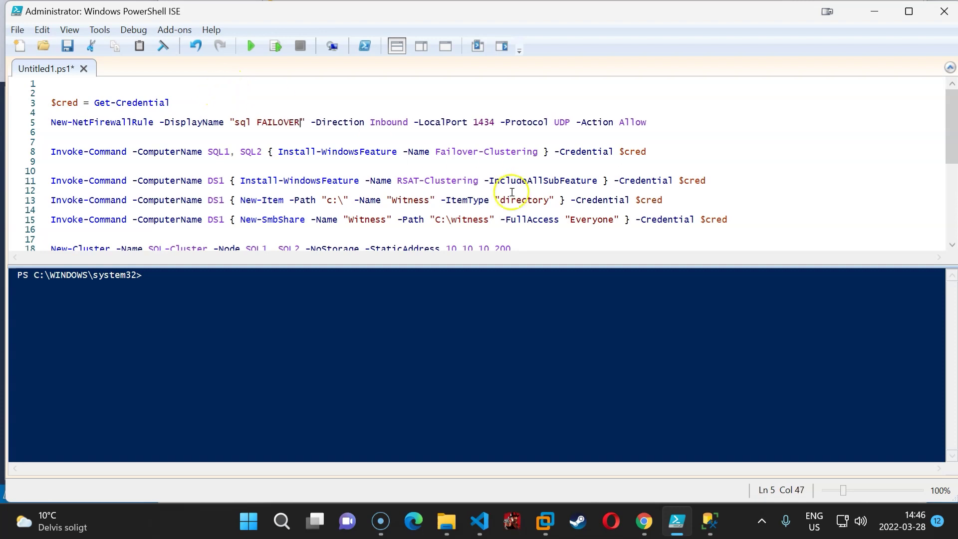
Check the replica endpoint port in the New Availability Group wizard, and set the firewall rule command to local port 5022 and protocol TCP.
click(713, 522)
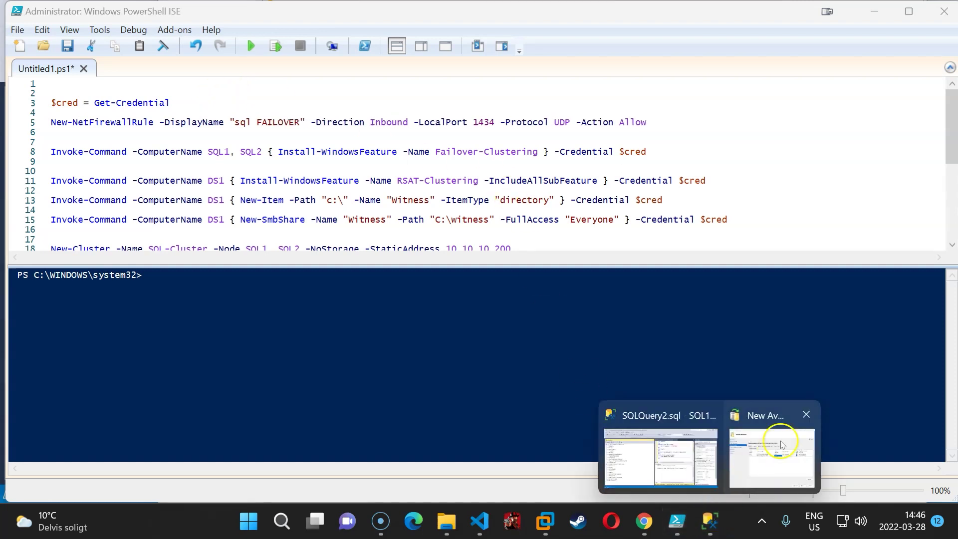
click(778, 451)
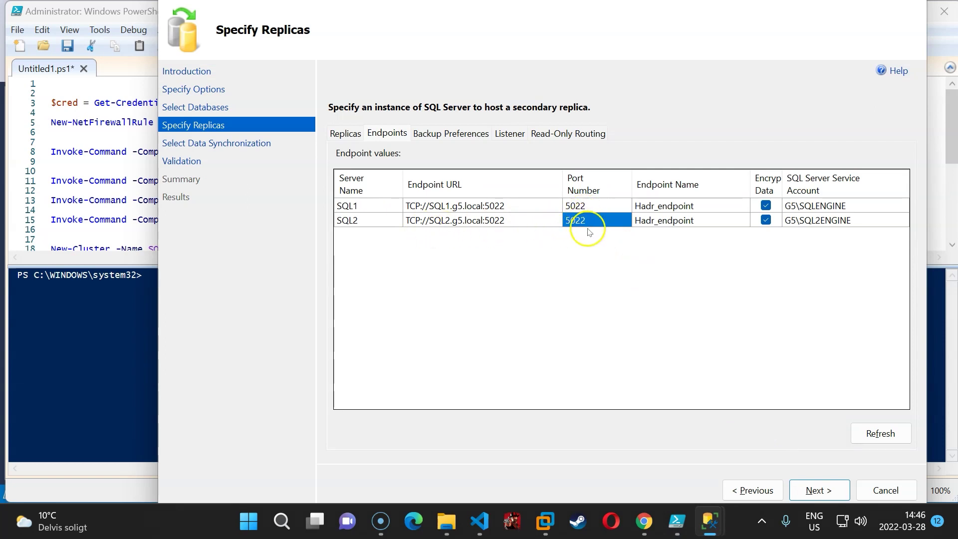
key(alt+Tab)
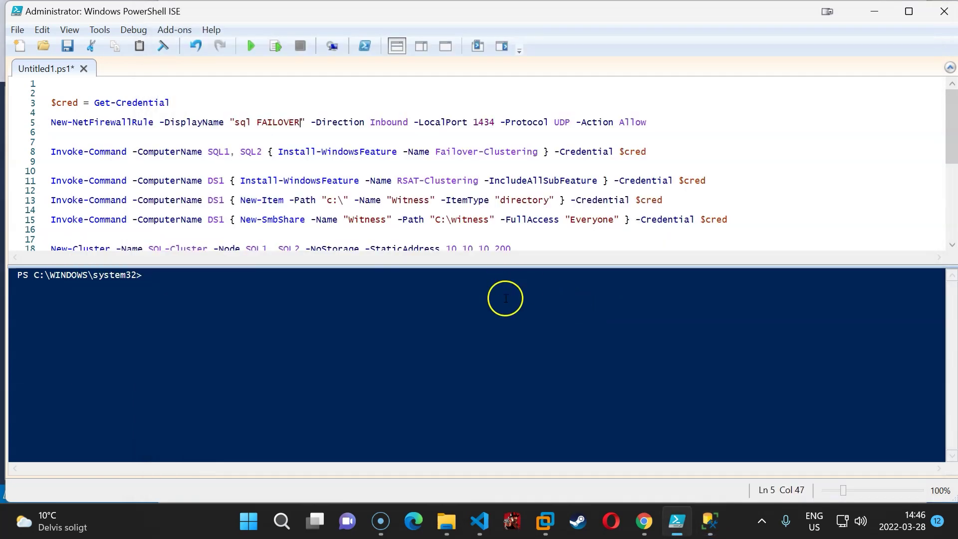
double_click(484, 123)
text(5022)
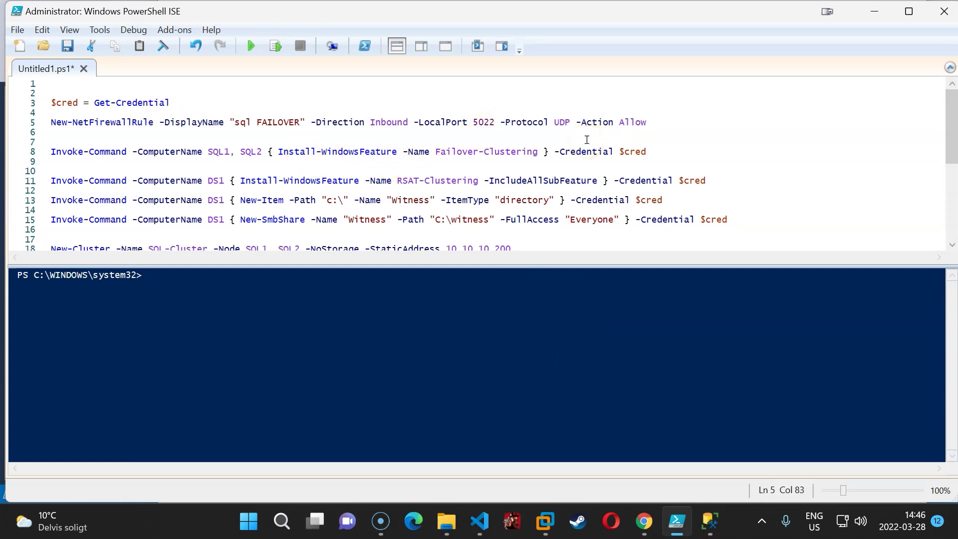
double_click(565, 124)
text(TCP)
Cut the firewall rule command from line 5 and start an Invoke-Command there with ComputerName sql1,sql2 and an empty script block.
drag(656, 124, 33, 125)
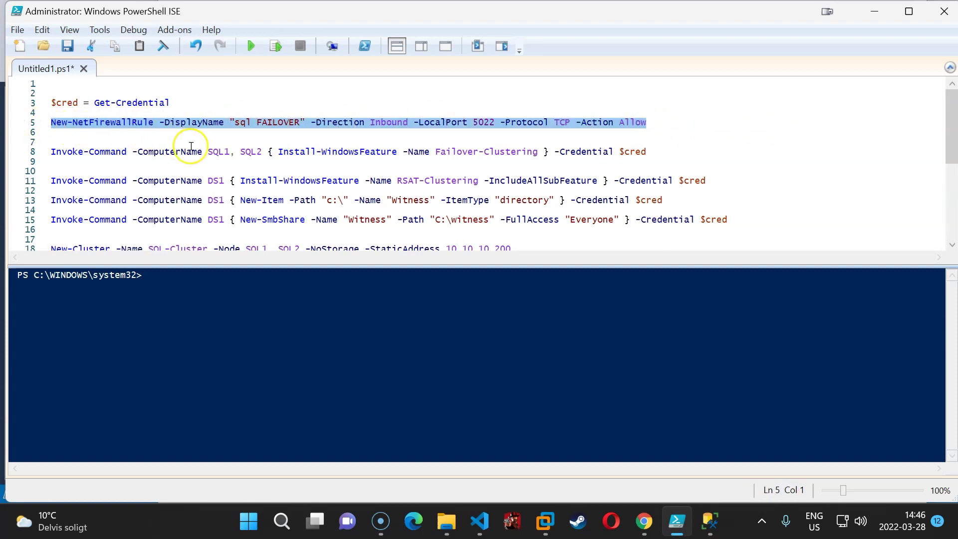
key(Delete)
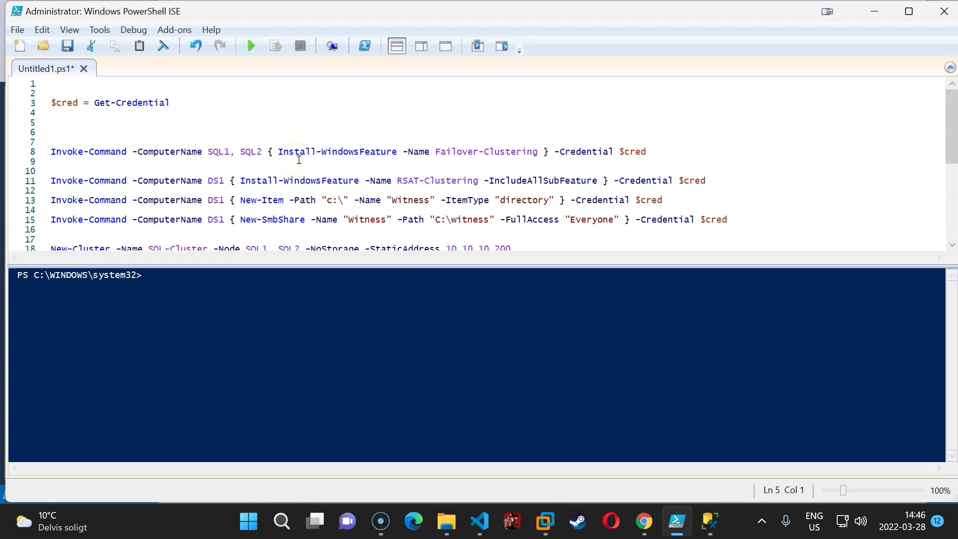
text(invoke-)
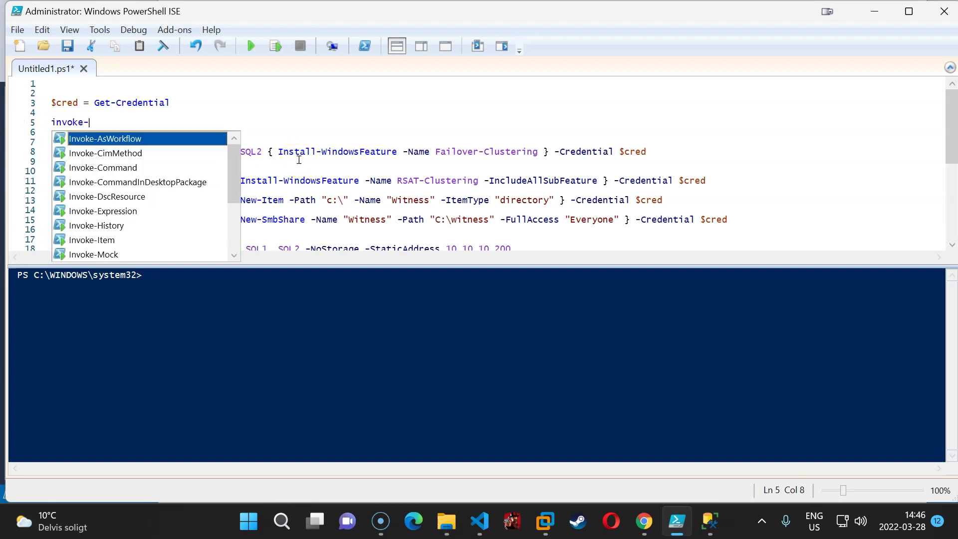
text(c)
key(Down)
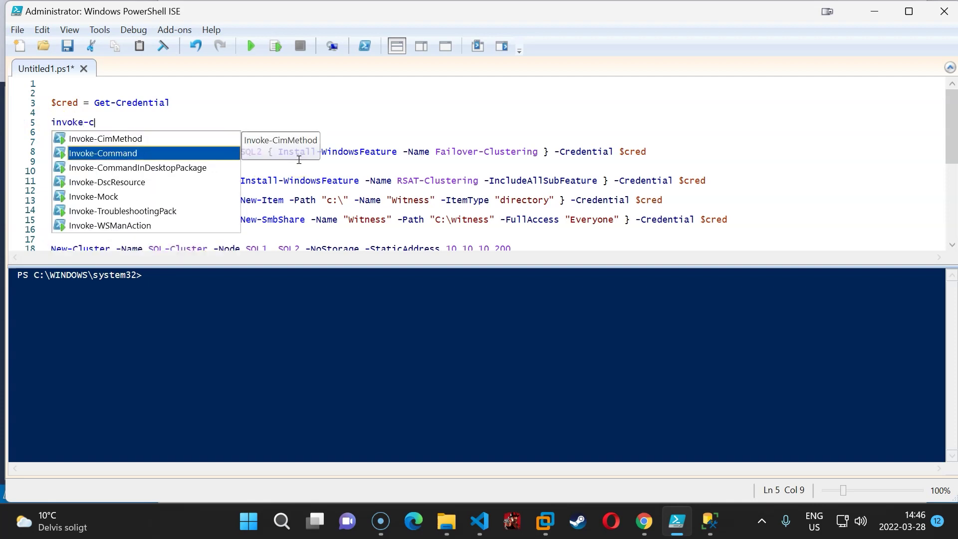
key(Return)
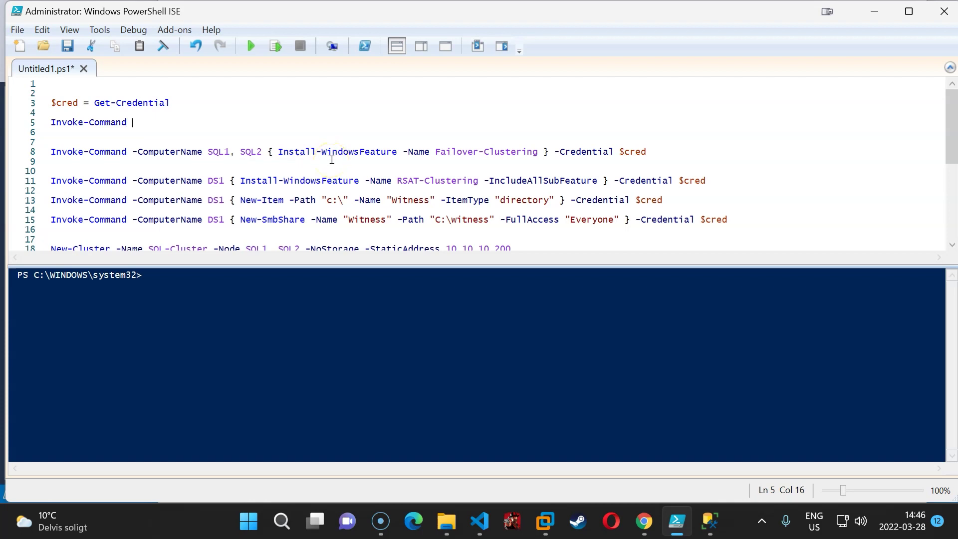
text(-)
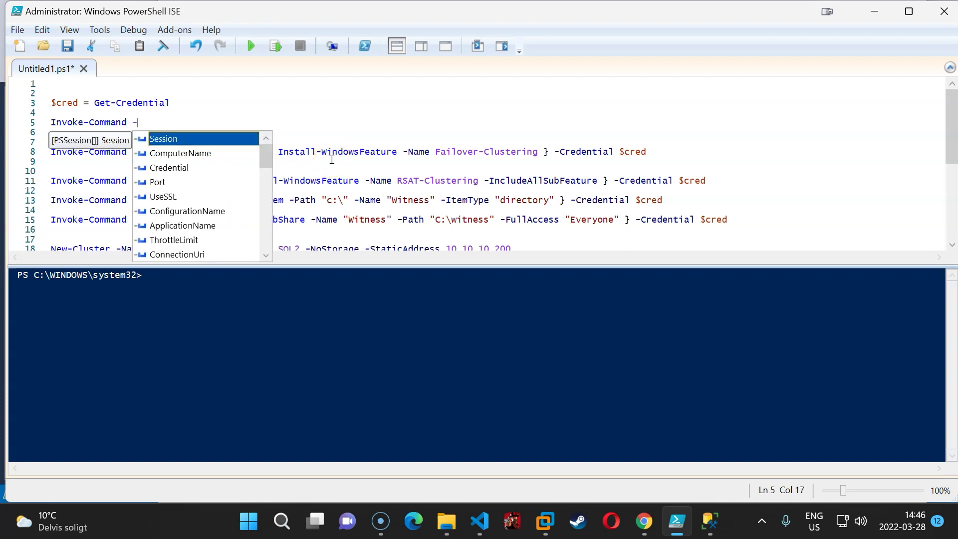
text(comp)
key(Tab)
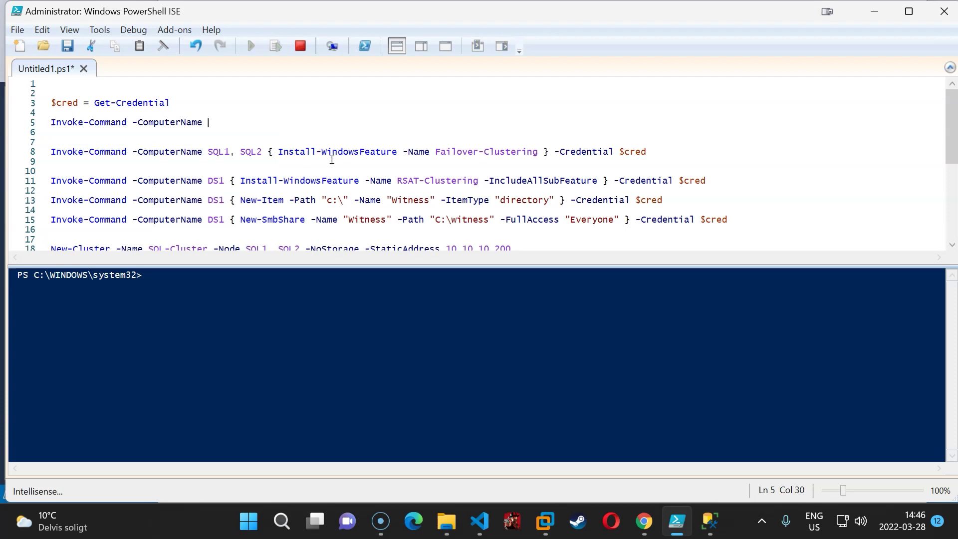
text(sql1,sql2 {)
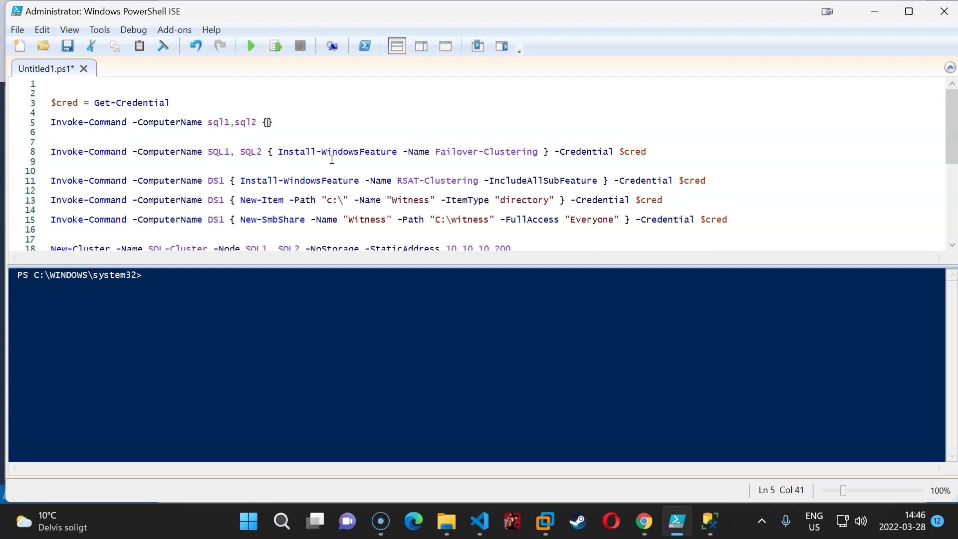
Paste the "sql FAILOVER" firewall rule into the script block, append -Credential $cred and run the line.
text(New-NetFirewallRule -DisplayName "sql FAILOVER" -Direction Inbound -LocalPort 5022 -Protocol TCP -Action Allow)
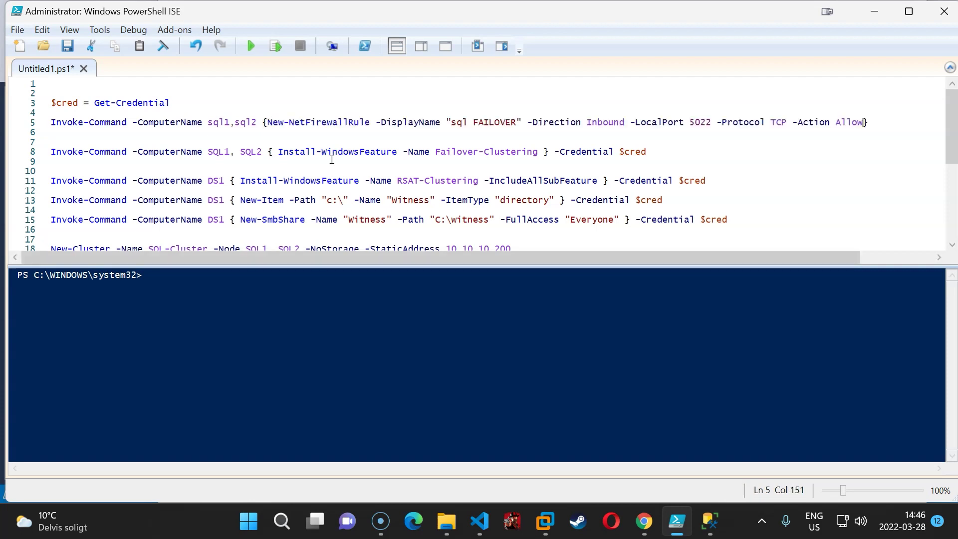
text(-C)
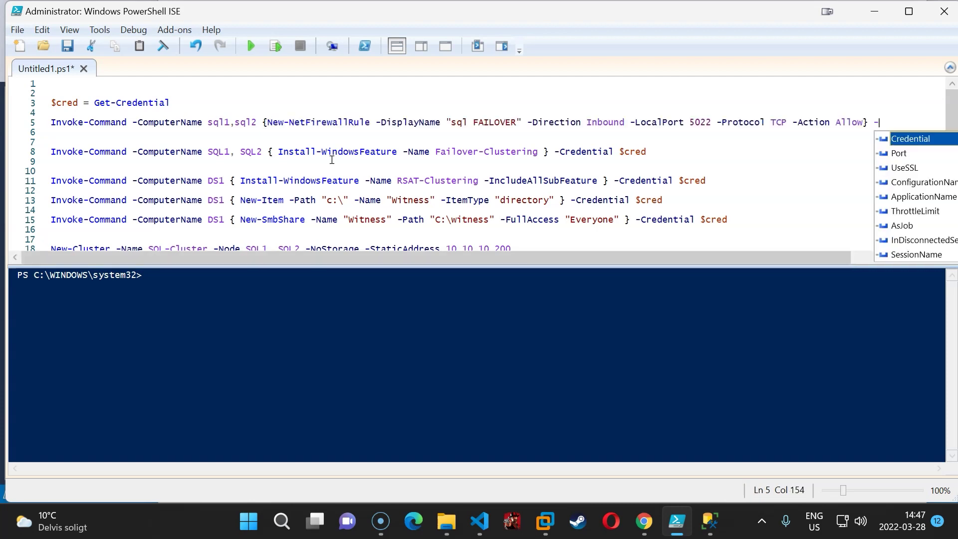
key(Tab)
text($cr)
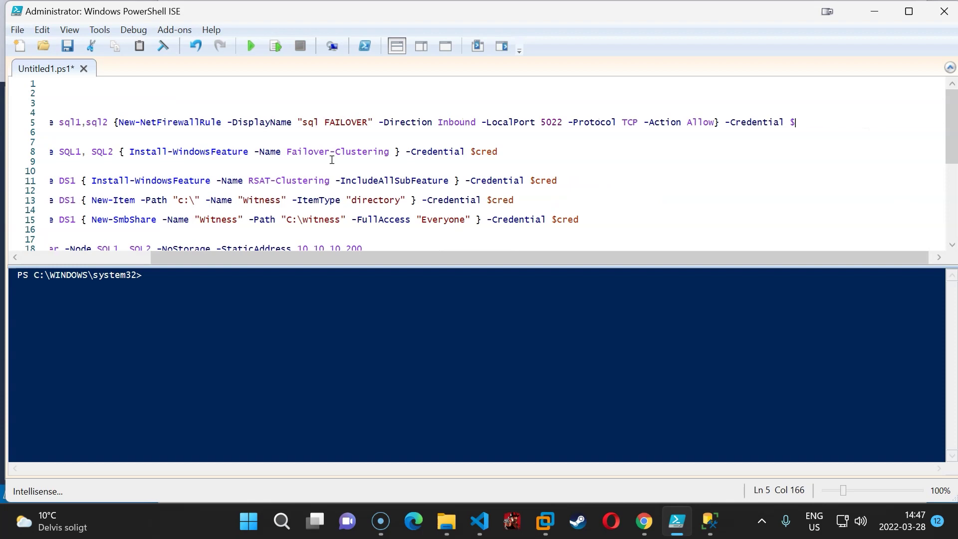
key(Tab)
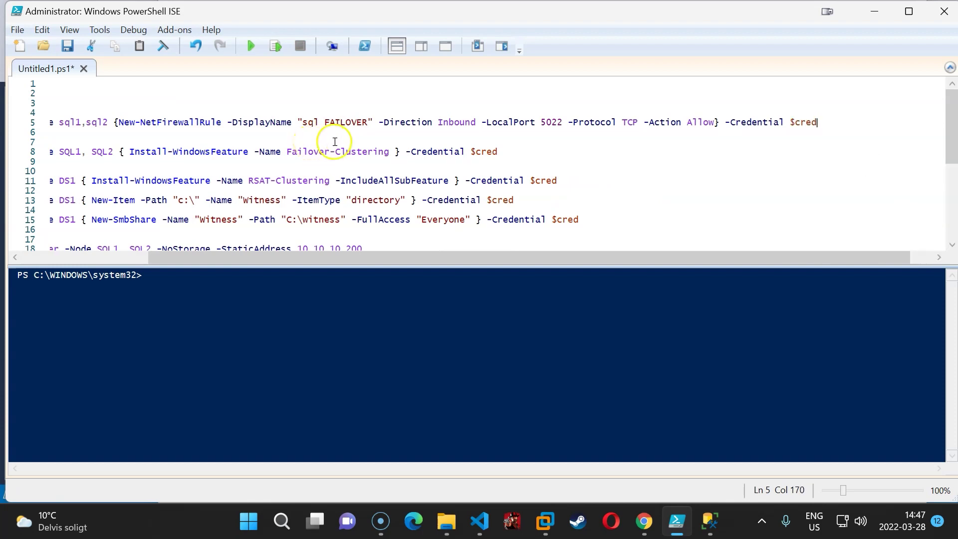
key(F8)
Switch to the New Availability Group wizard and review the backup preferences of the replicas.
mouse_move(710, 522)
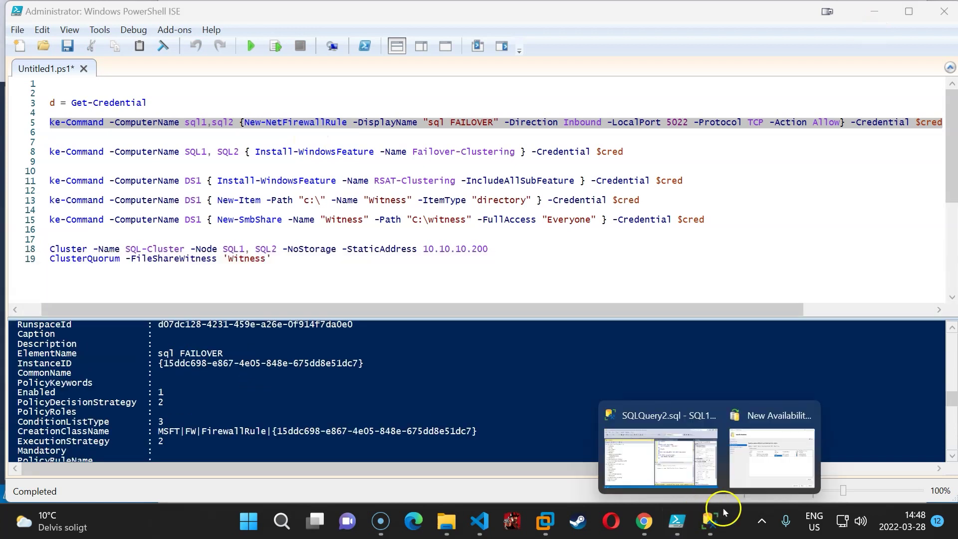
click(793, 449)
click(451, 133)
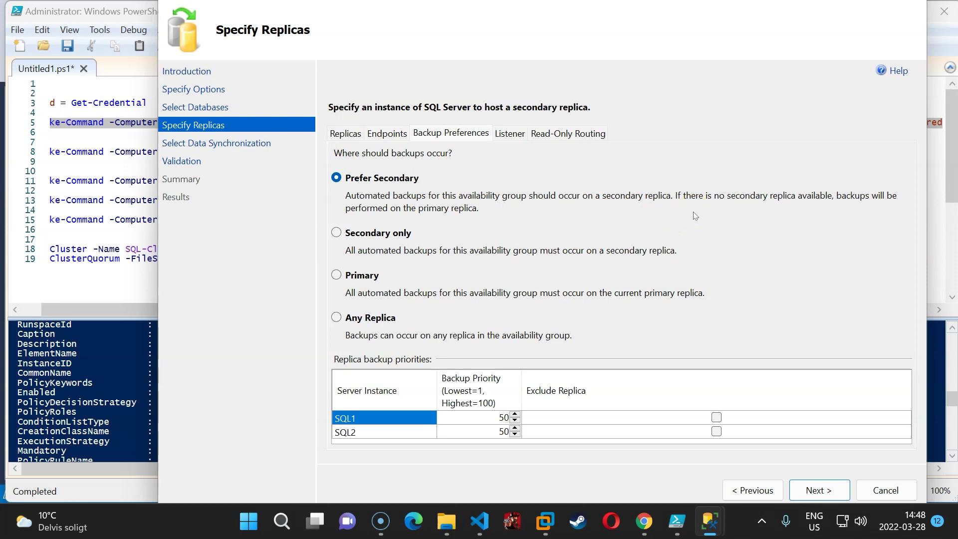
Create an availability group listener with DNS name AG01, port 5000 and a static IPv4 address in subnet 10.10.10.0/24.
click(510, 133)
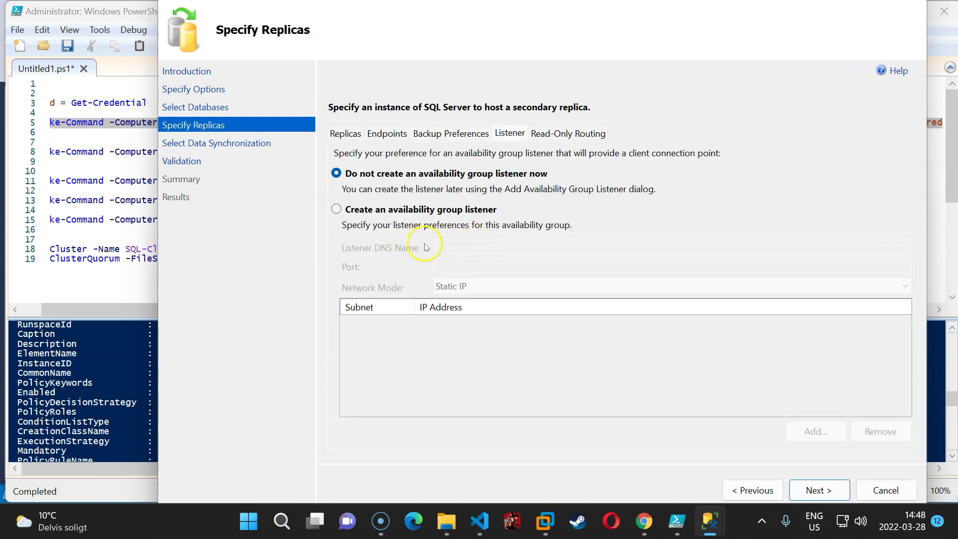
click(380, 209)
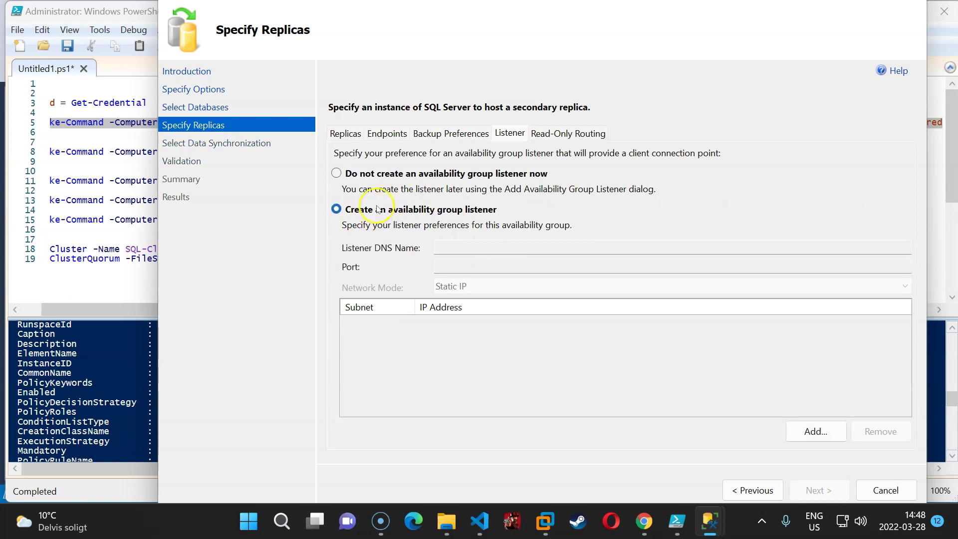
click(517, 249)
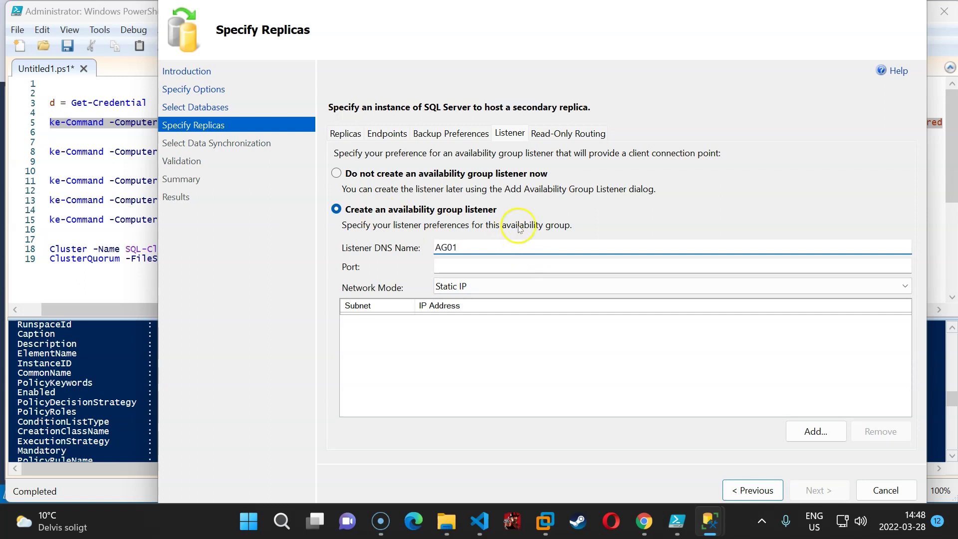
click(512, 263)
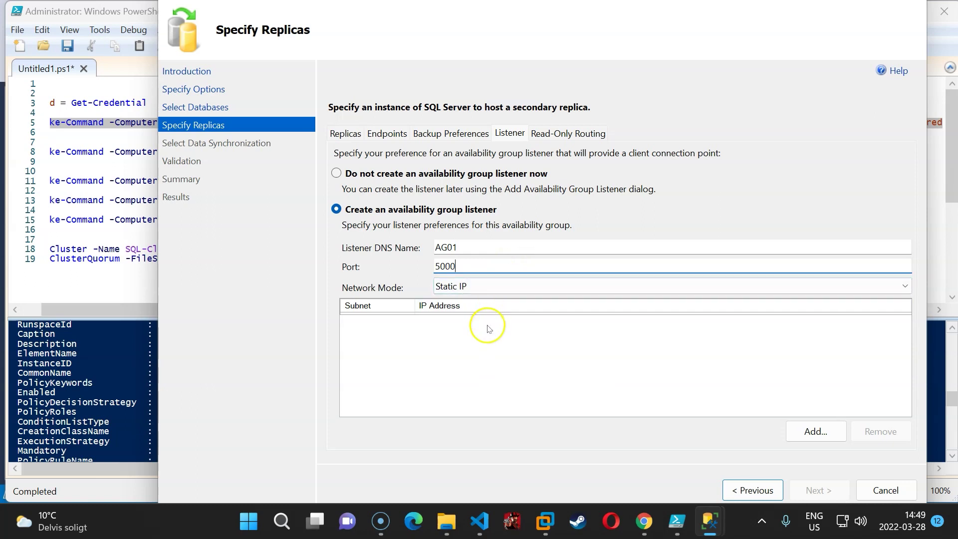
click(834, 430)
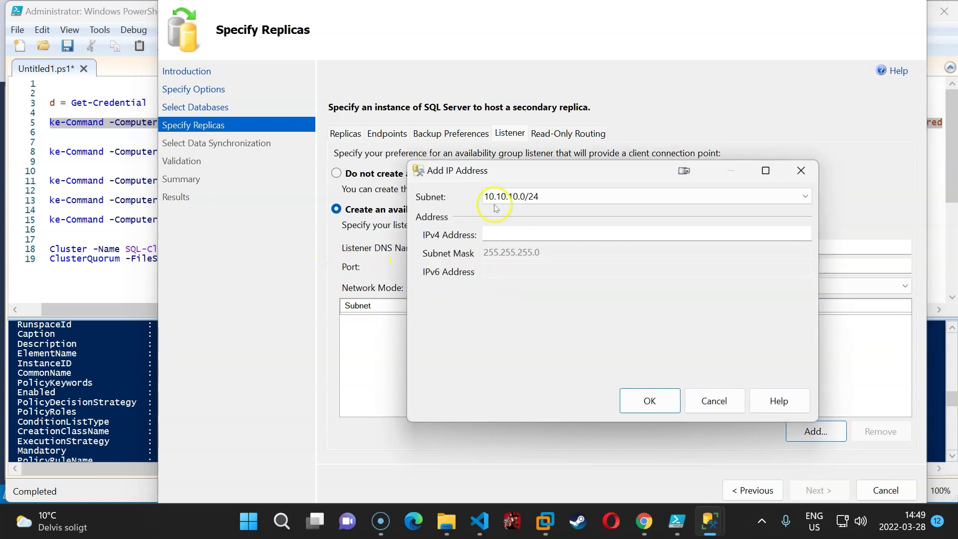
click(536, 234)
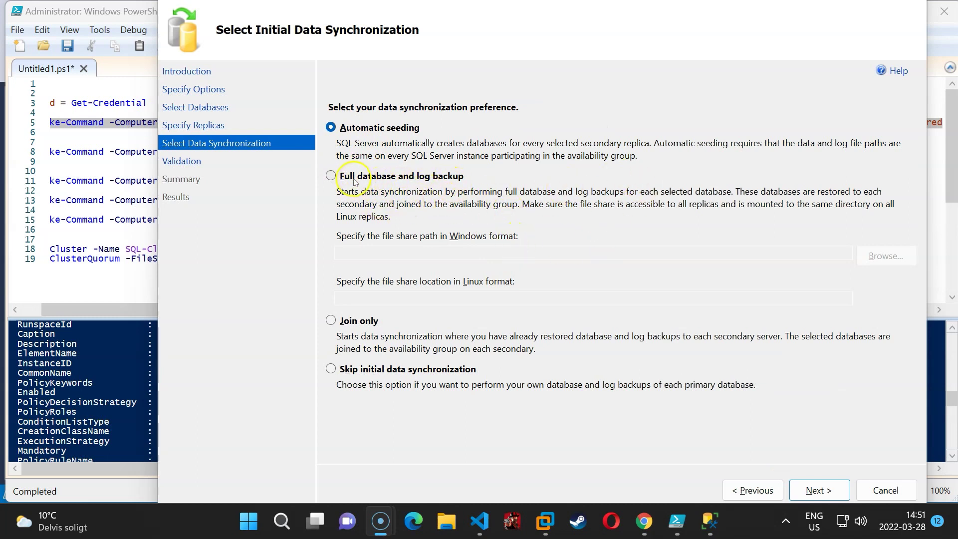
Choose full database and log backup for the initial synchronization, and copy the share path \\ds1\backupshare into the PowerShell ISE script.
click(333, 177)
drag(431, 255, 338, 253)
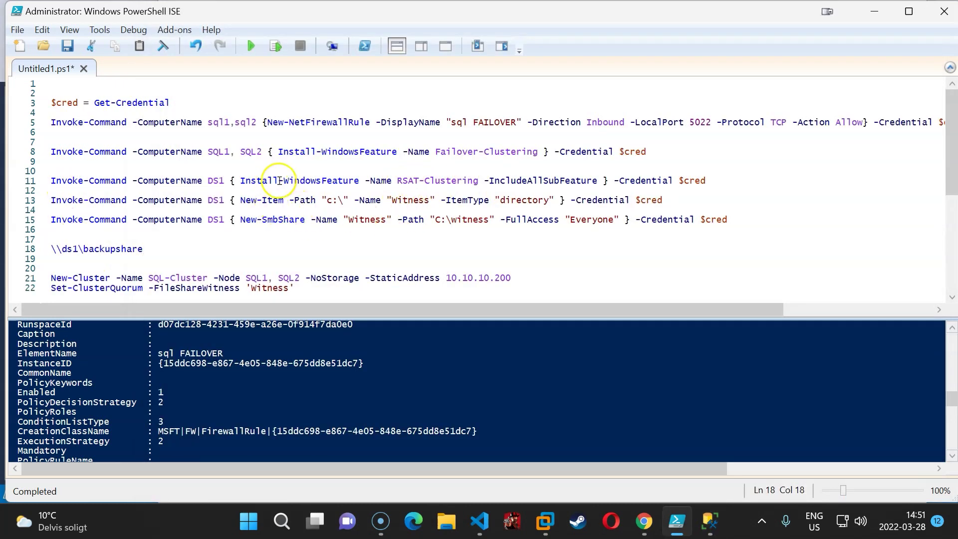
Duplicate the New-Item command for DS1, change the copy's folder name to "BACKUP" and run that line.
drag(673, 199, 43, 204)
key(ctrl+c)
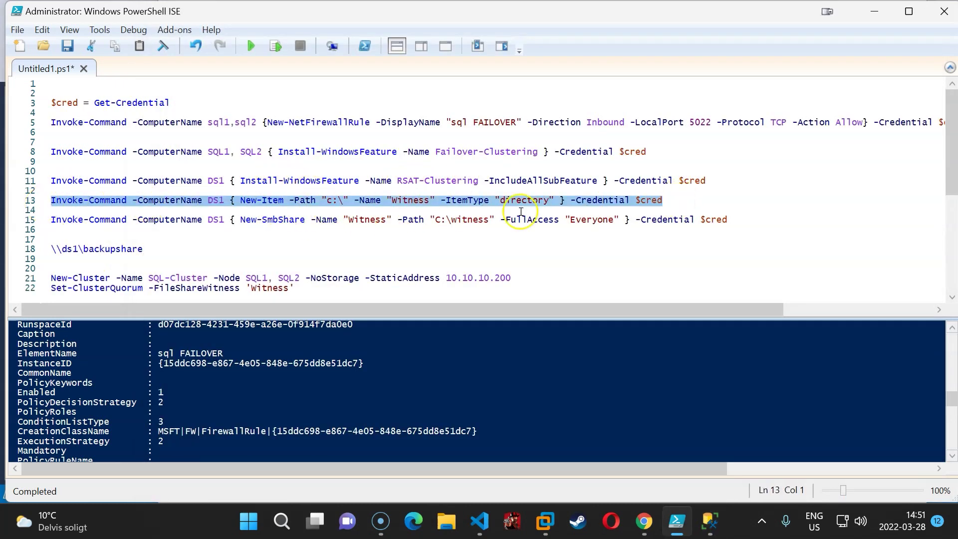
click(667, 200)
key(Return)
key(ctrl+v)
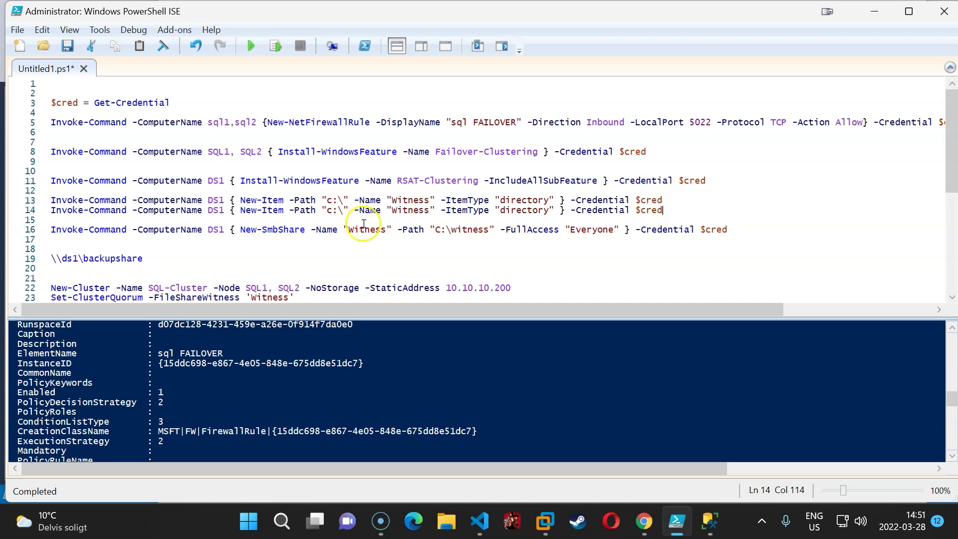
double_click(423, 212)
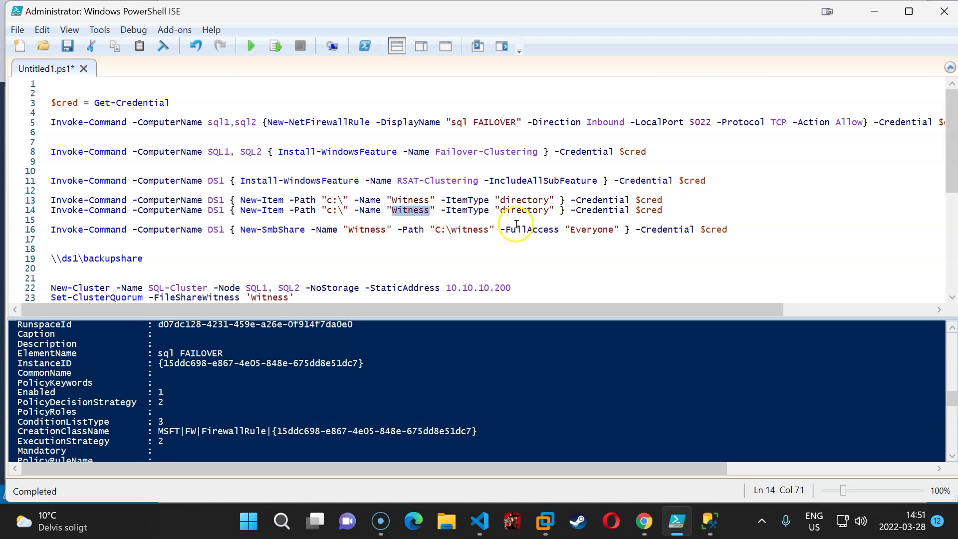
text(BACKU)
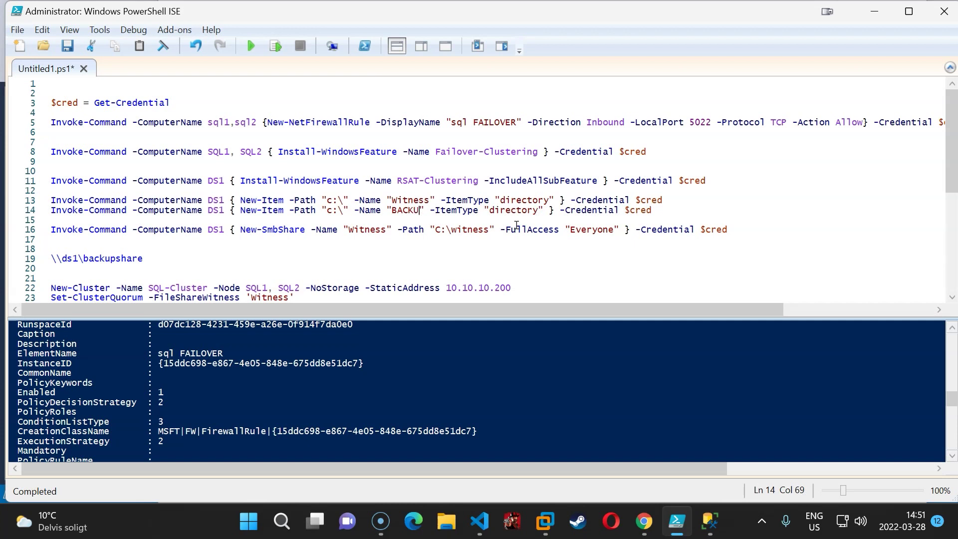
text(P)
key(F8)
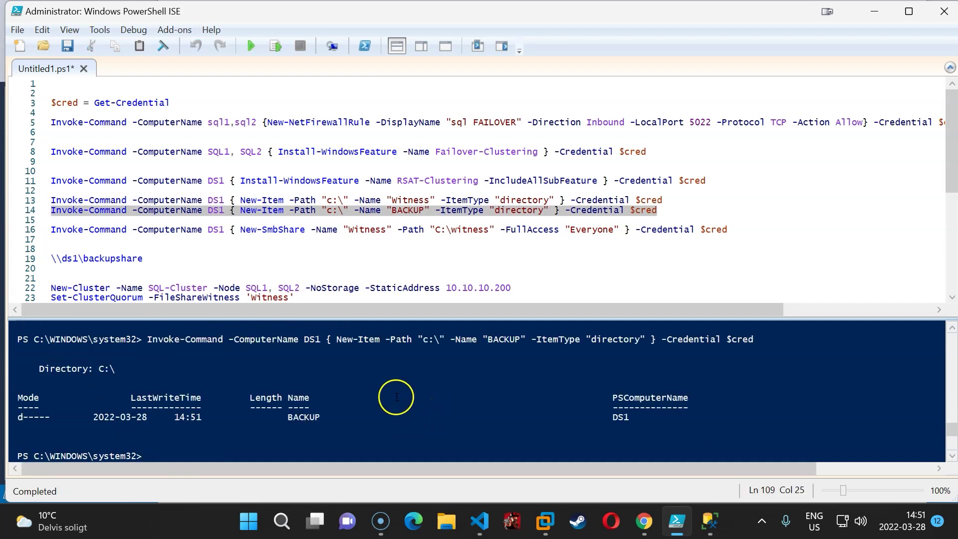
Replace the \\ds1\backupshare note with a copy of the New-SmbShare command and set its path to "C:\BACKUP".
drag(746, 226, 35, 234)
key(ctrl+c)
click(52, 249)
key(ctrl+v)
click(148, 259)
drag(151, 259, 21, 261)
key(BackSpace)
drag(451, 249, 484, 249)
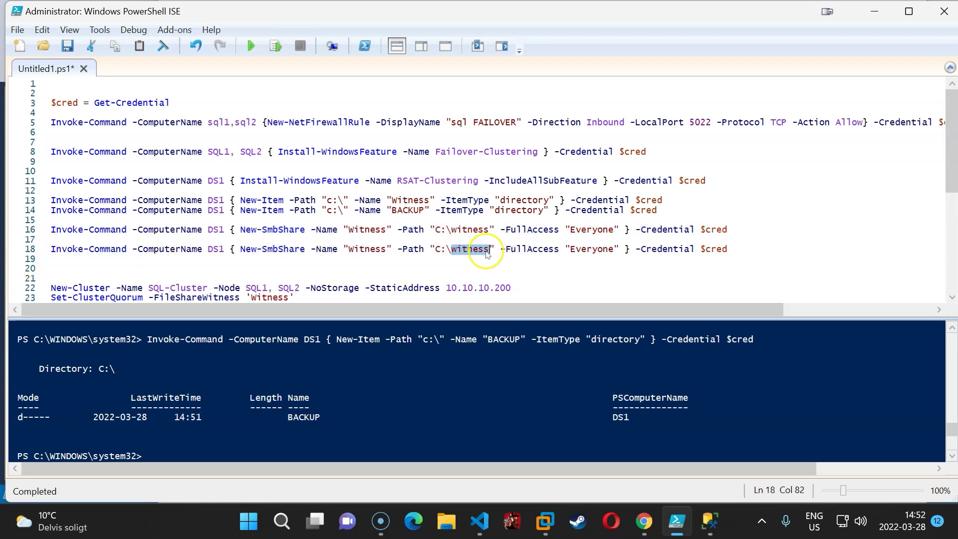
text(BAC)
text(KUP)
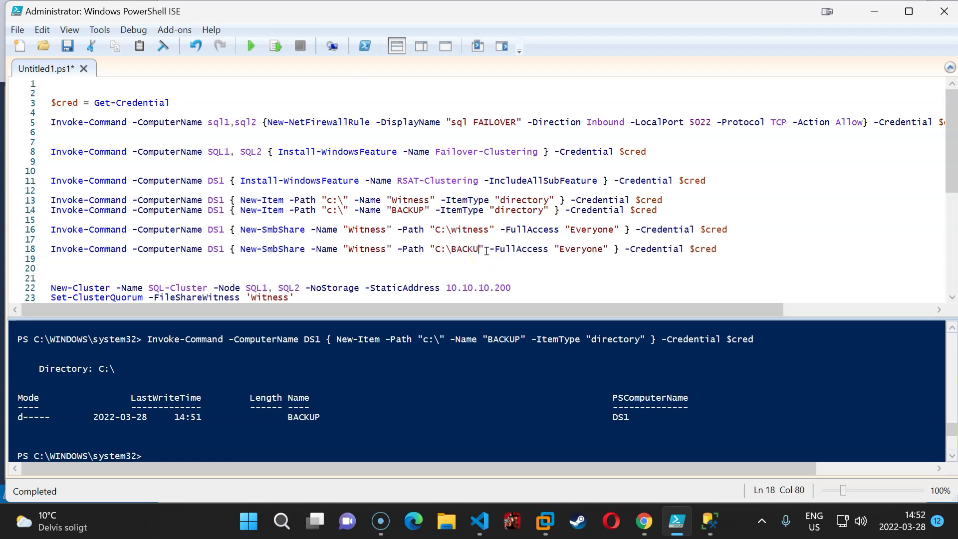
Set the share name in the copied New-SmbShare command to "backupshare" and run that line.
double_click(367, 249)
key(ctrl+v)
click(383, 249)
key(BackSpace)
key(BackSpace)
key(BackSpace)
key(BackSpace)
key(BackSpace)
key(BackSpace)
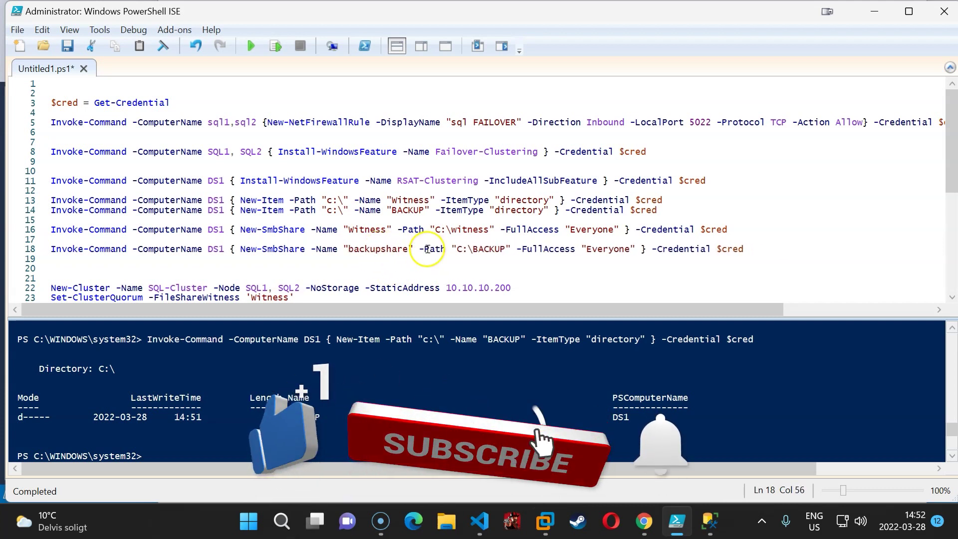
key(F8)
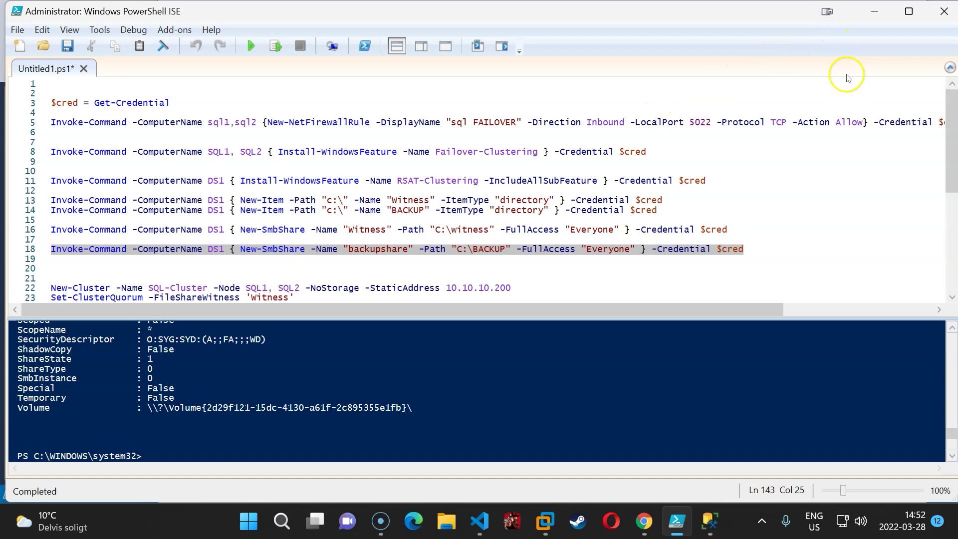
Return to the New Availability Group wizard and run the validation with \\ds1\backupshare as the file share path.
click(876, 15)
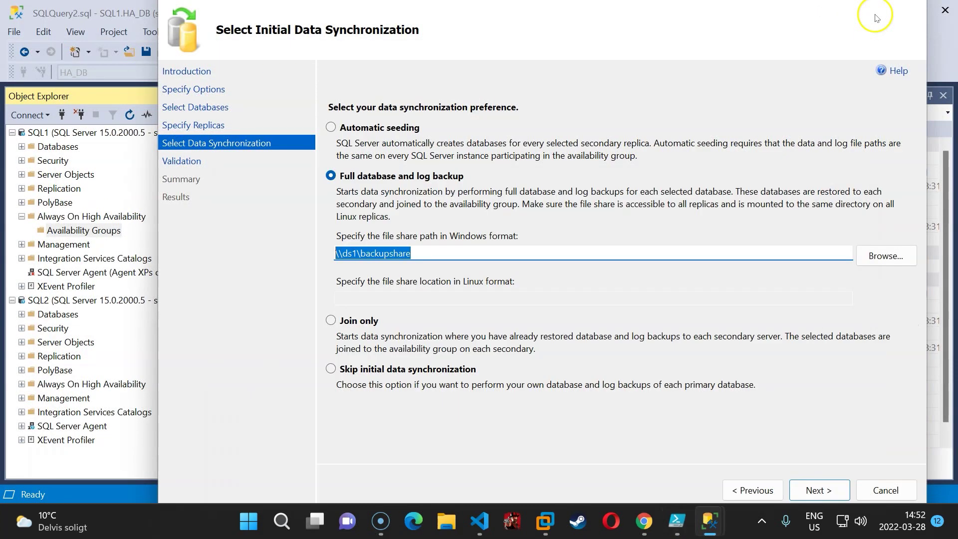
click(429, 249)
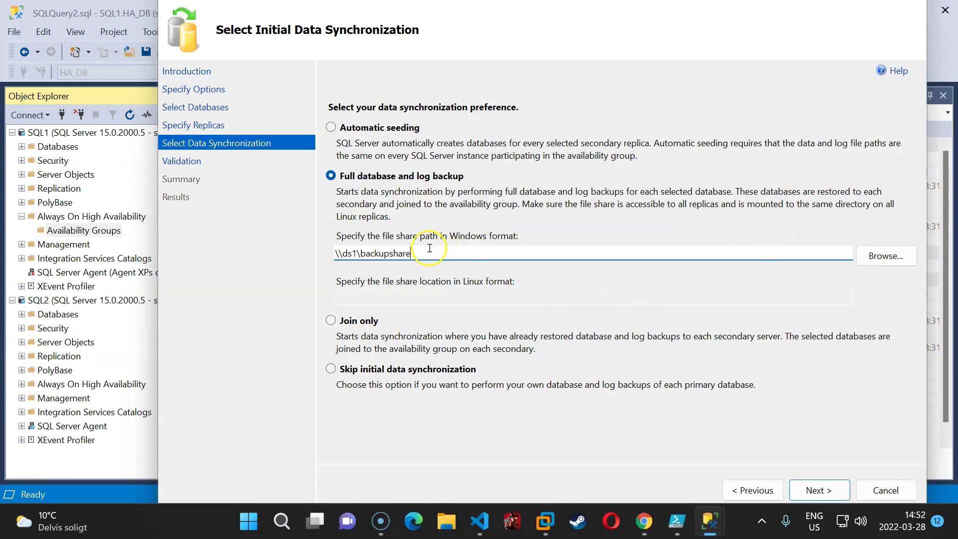
drag(434, 252, 333, 262)
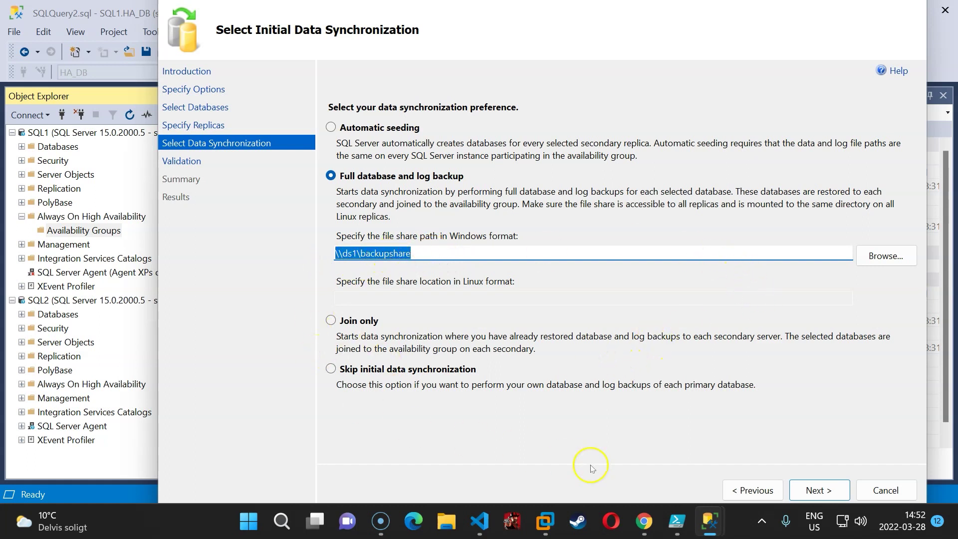
click(818, 491)
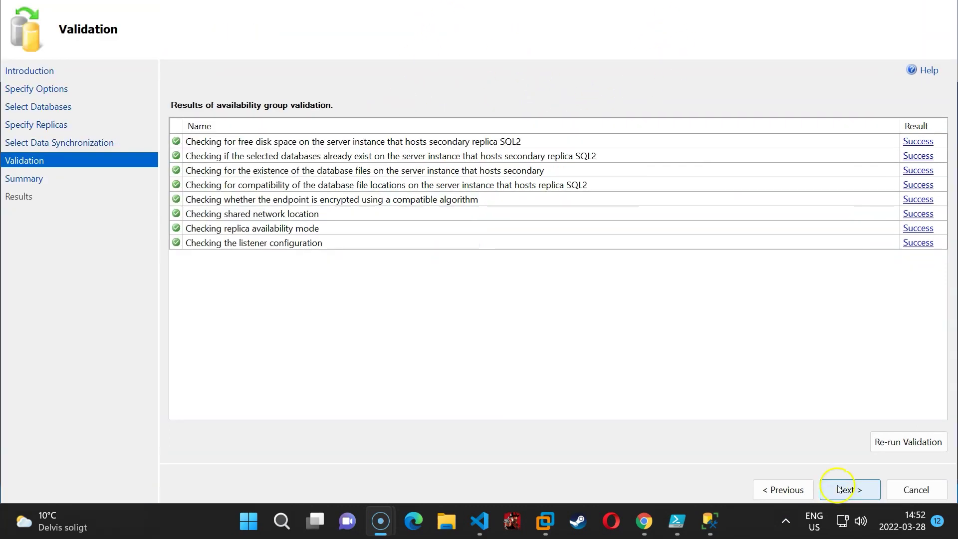
Review the wizard summary, finish creating availability group AG1 and close the results.
click(844, 489)
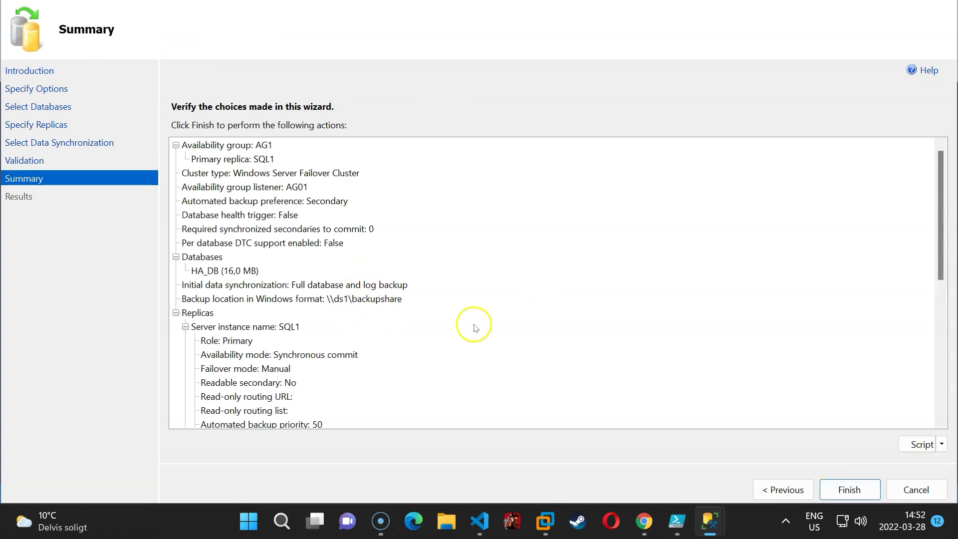
drag(940, 208, 935, 306)
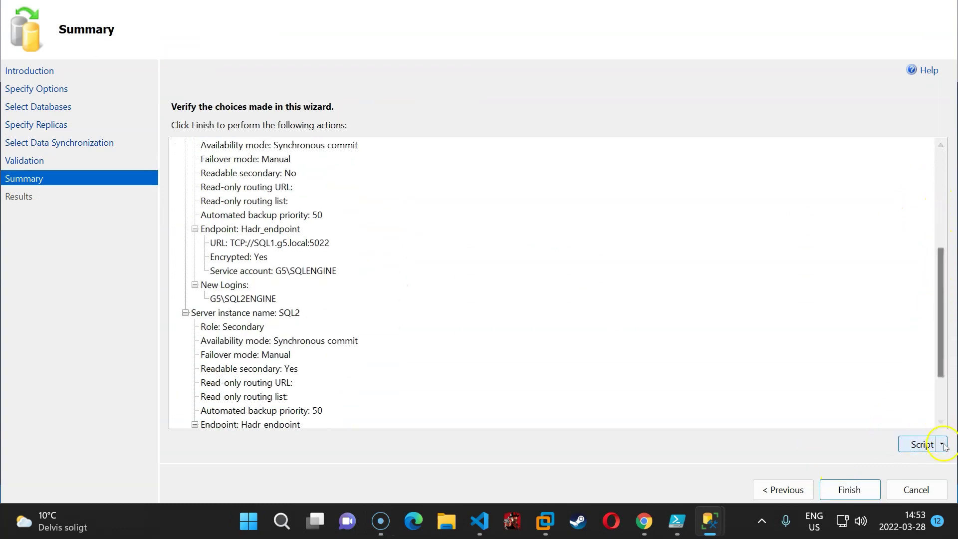
click(850, 490)
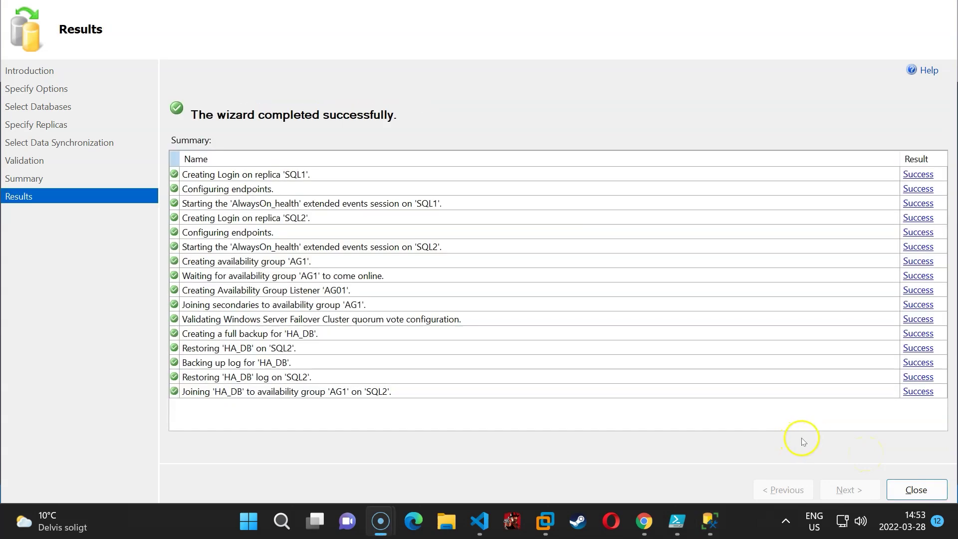
click(918, 490)
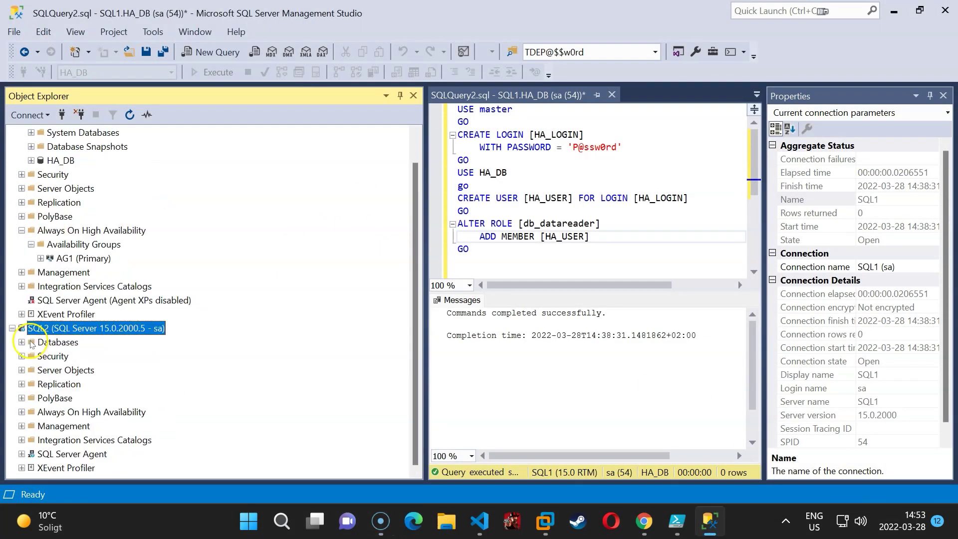
Check the synchronization state of HA_DB under the databases of SQL2 and SQL1.
click(21, 342)
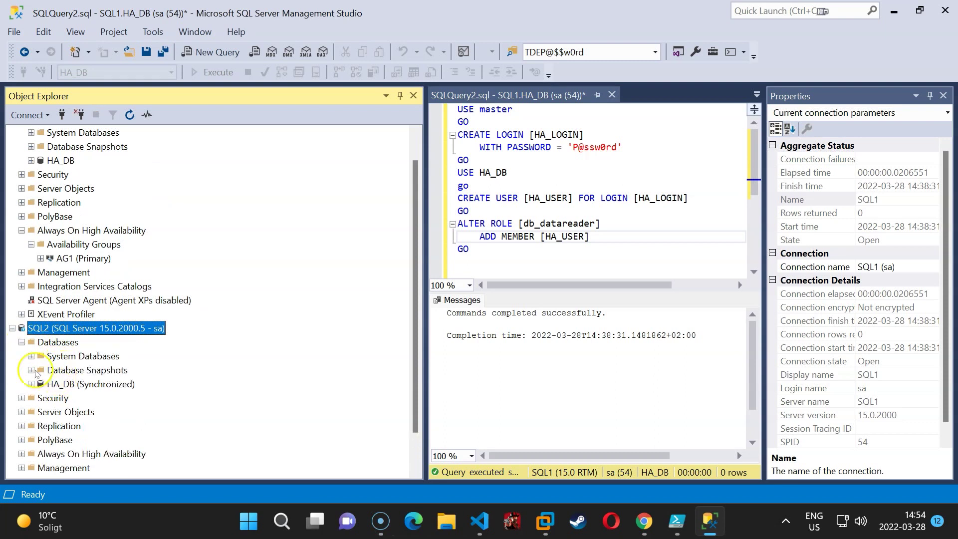
click(75, 384)
drag(414, 334, 413, 203)
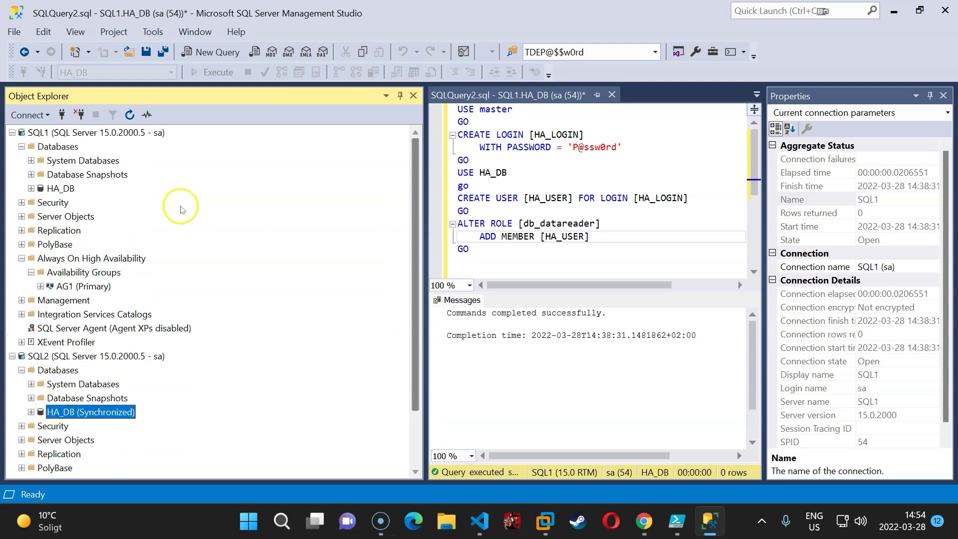
click(70, 189)
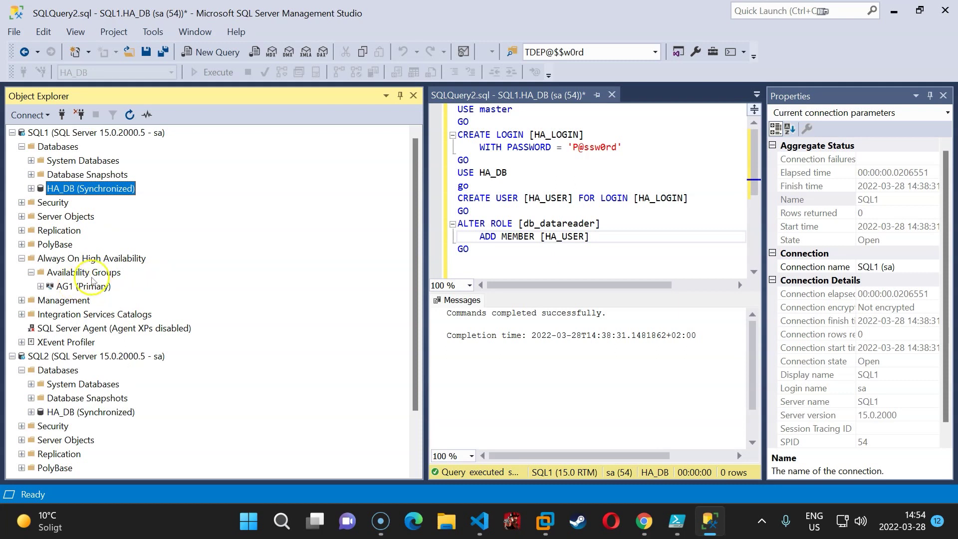
Examine the replicas, availability databases and listeners of AG1 on SQL1.
click(93, 276)
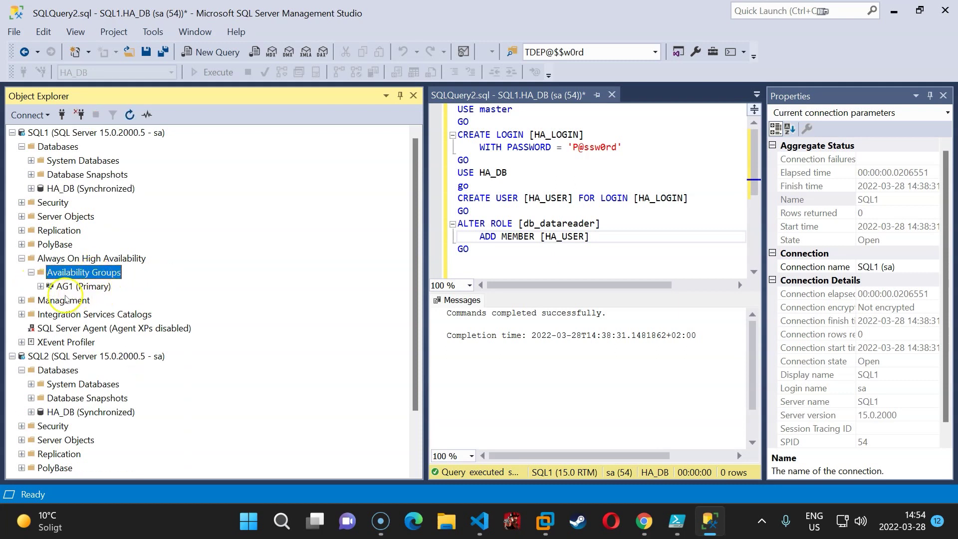
click(40, 287)
click(50, 300)
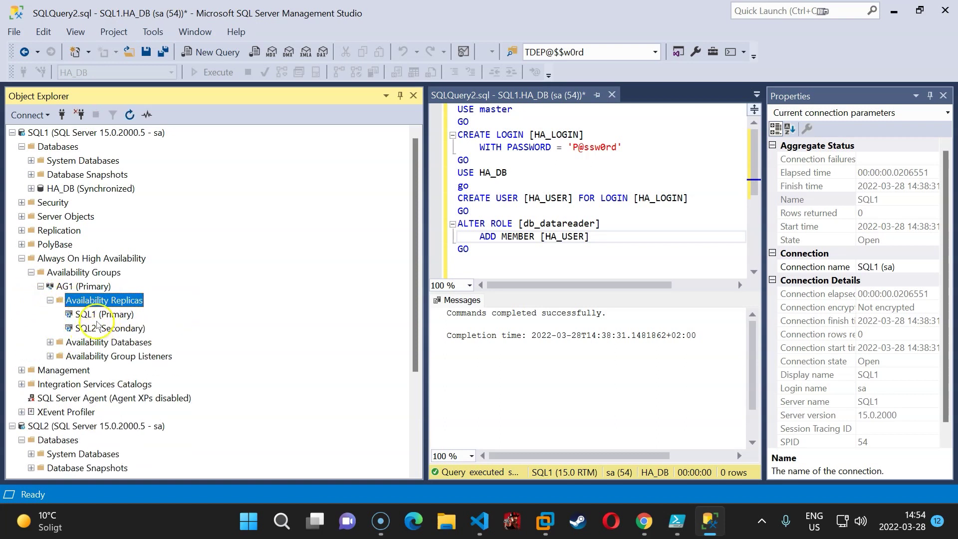
click(100, 314)
click(104, 328)
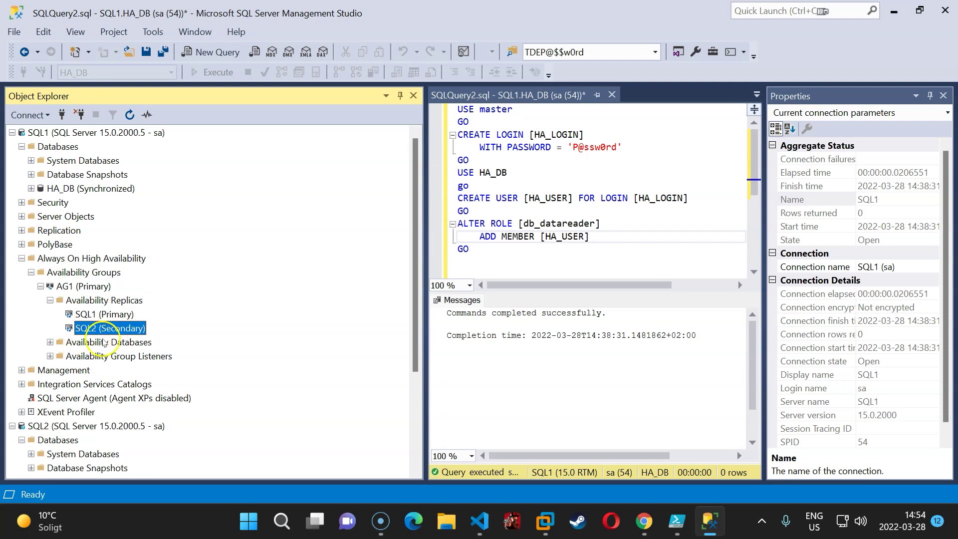
click(99, 343)
click(50, 343)
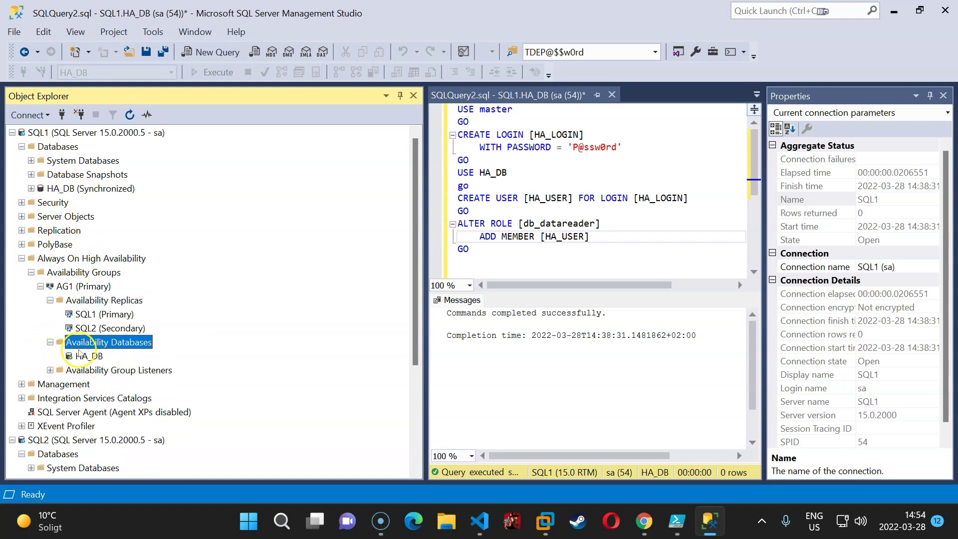
double_click(145, 371)
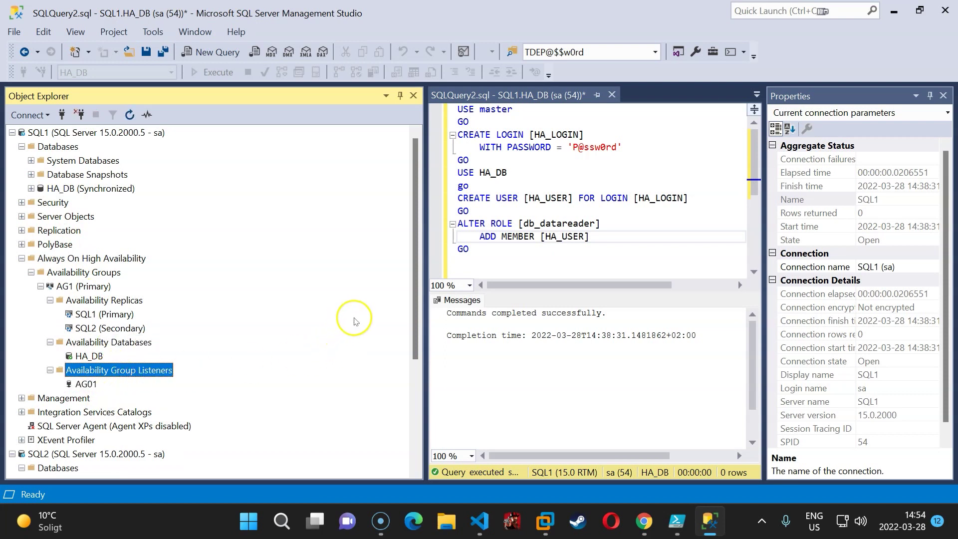
click(88, 388)
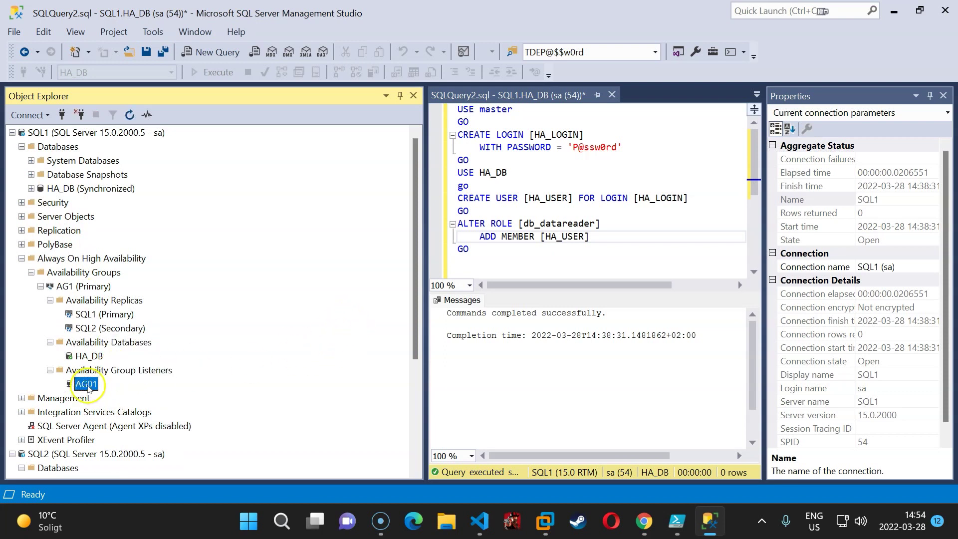
Start a planned failover of AG1 and choose SQL2 as the new primary replica.
scroll(89, 325, down, 1)
click(90, 259)
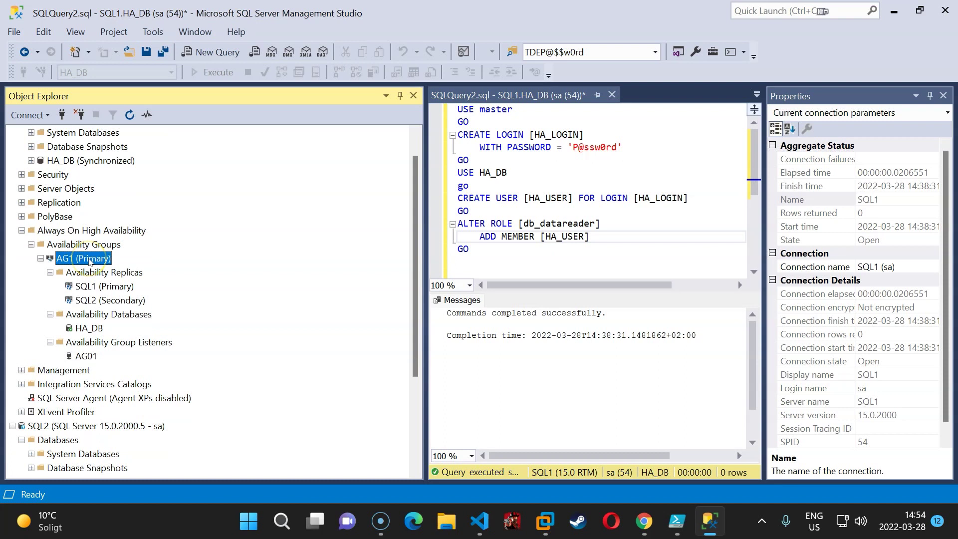
right_click(89, 260)
click(152, 332)
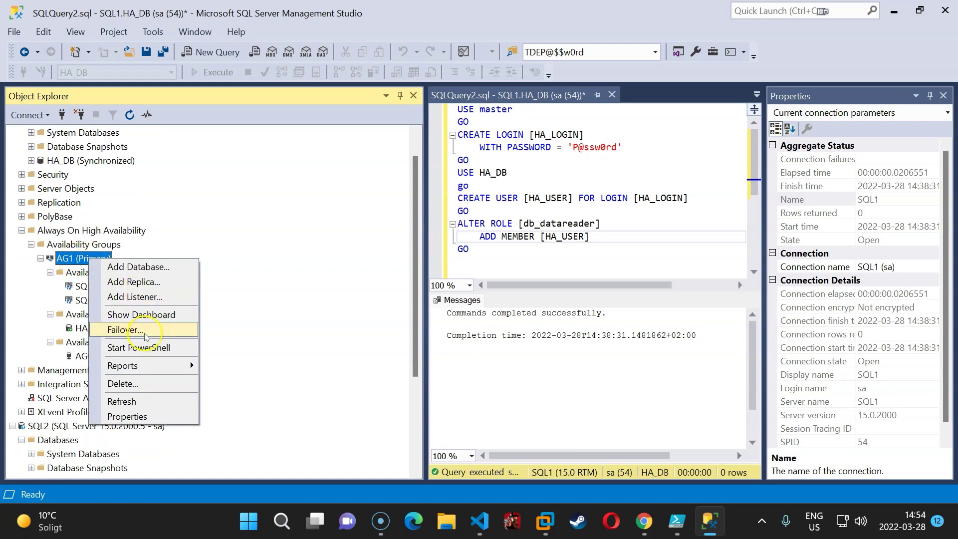
click(146, 331)
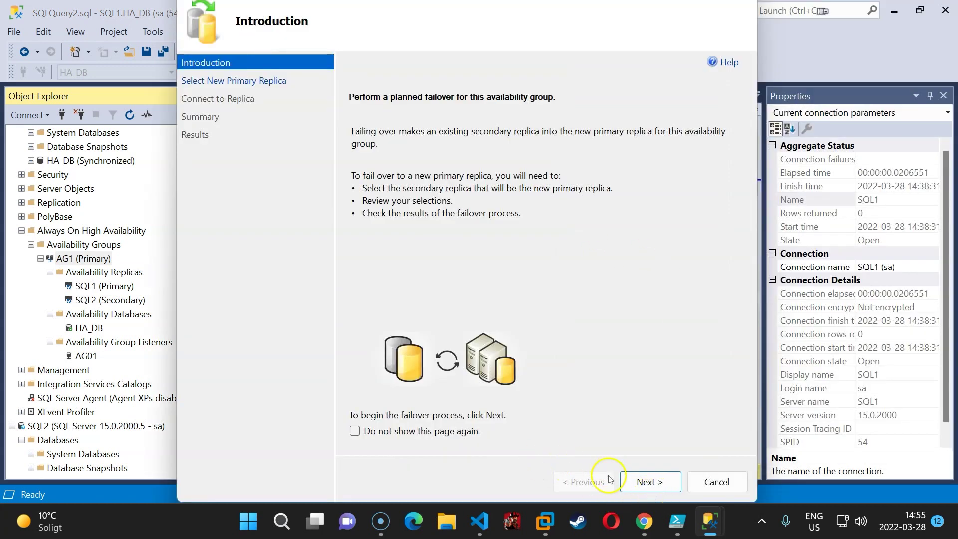
click(649, 481)
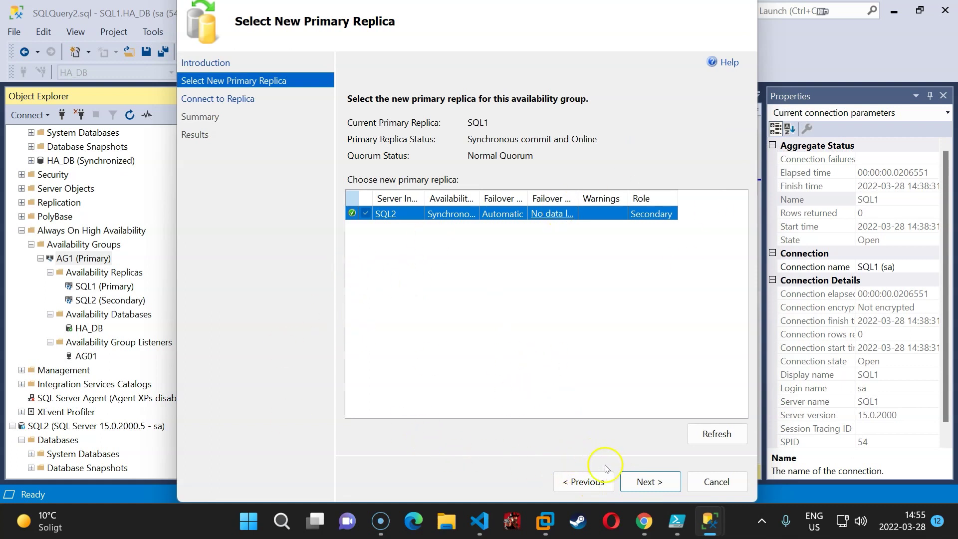
click(650, 484)
Connect to replica SQL2 as sa and complete the failover of AG1.
click(708, 154)
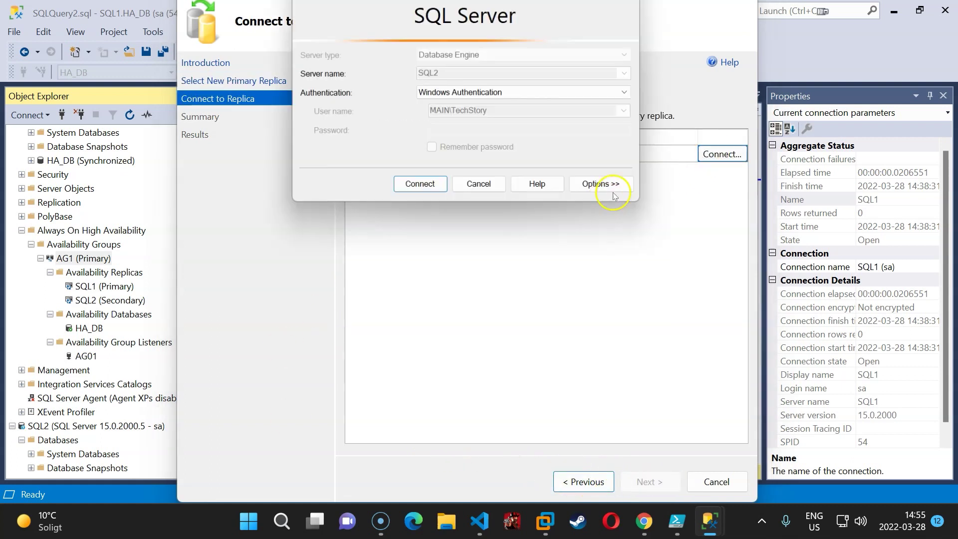
click(413, 186)
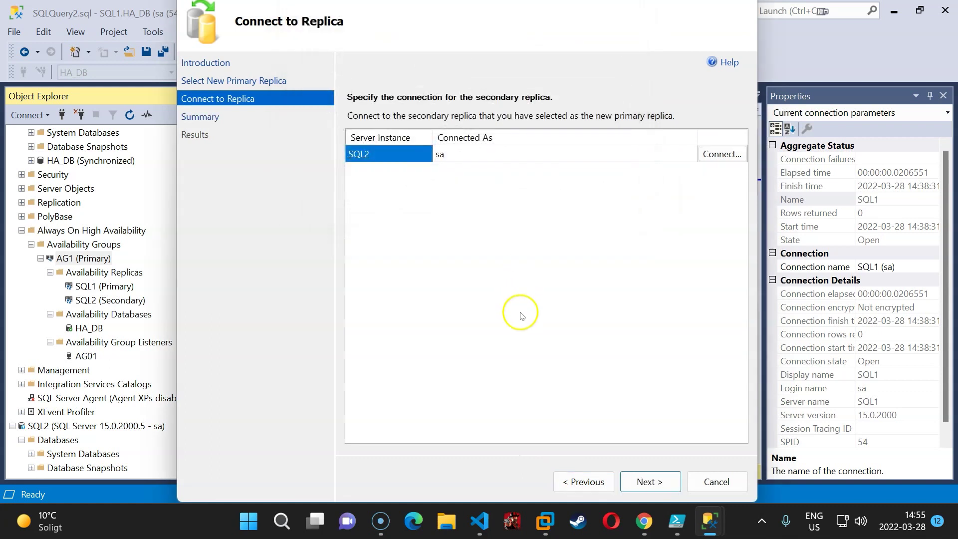
click(649, 483)
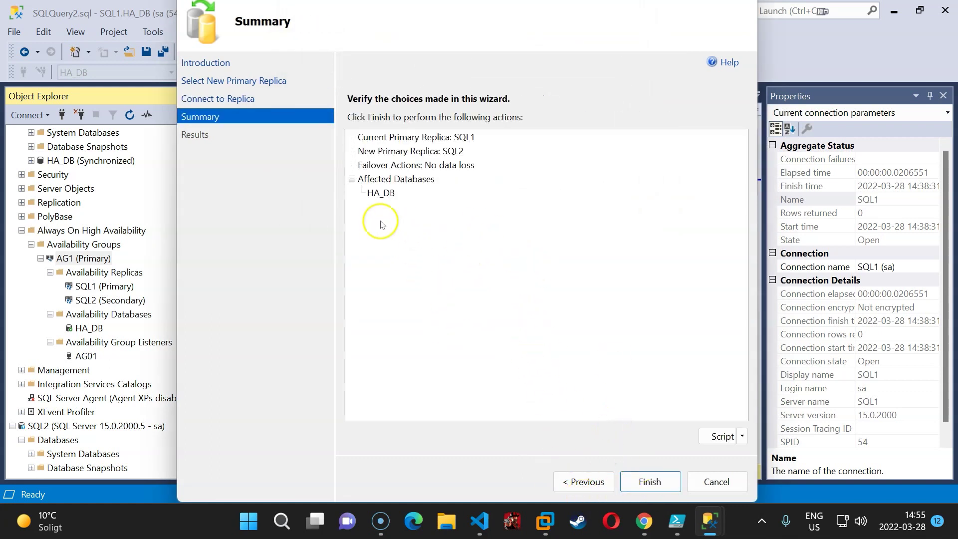
click(648, 480)
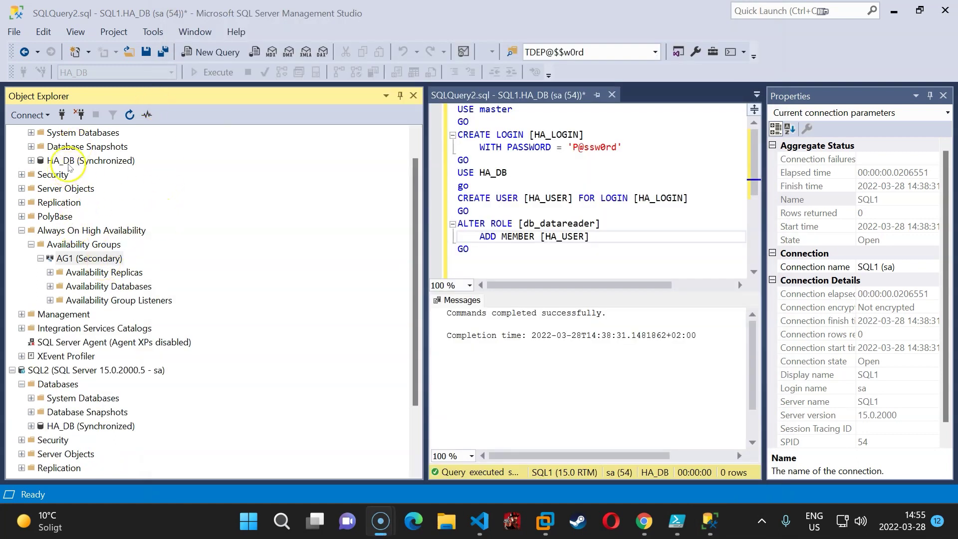
Refresh the availability groups on SQL1 to check the role of AG1.
click(70, 245)
key(F5)
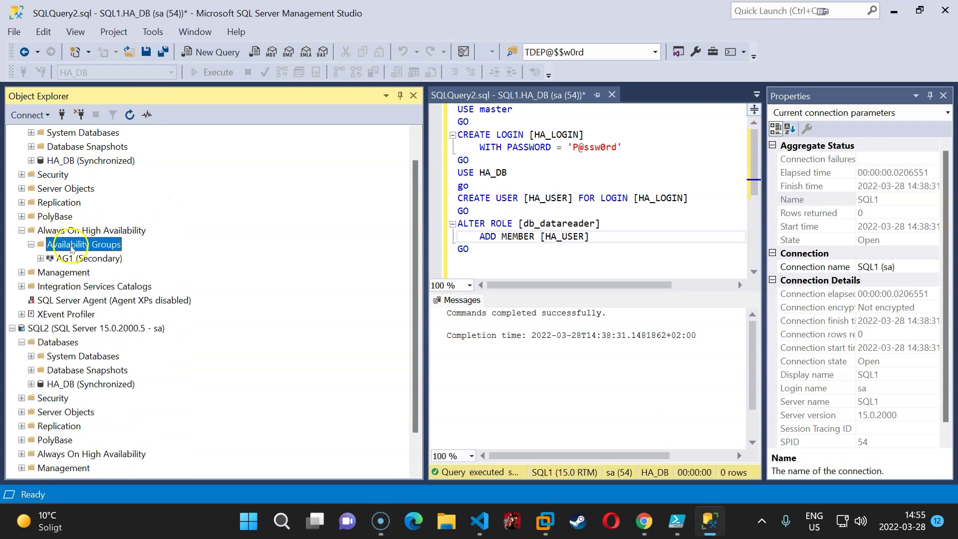
Expand the availability groups on SQL2 to check the role of AG1 there.
click(79, 258)
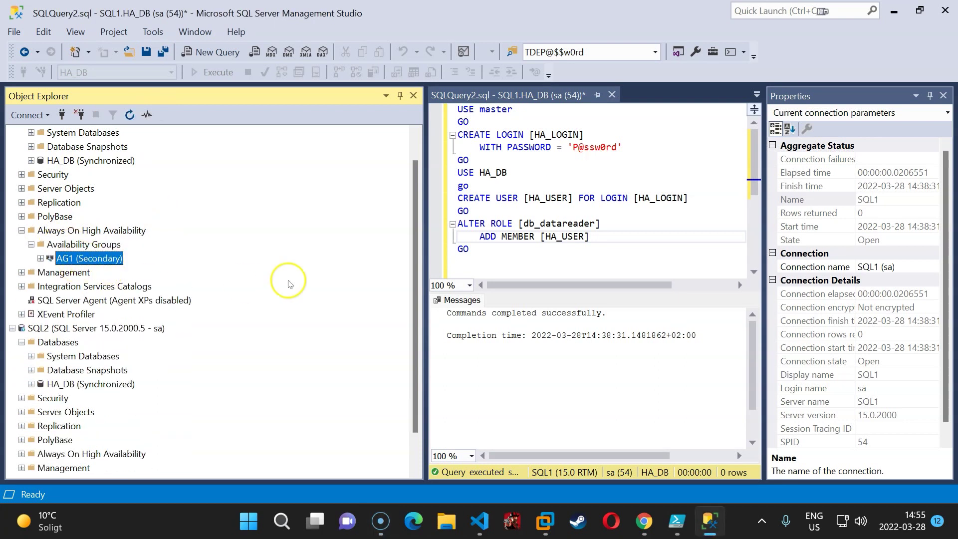
scroll(417, 235, down, 1)
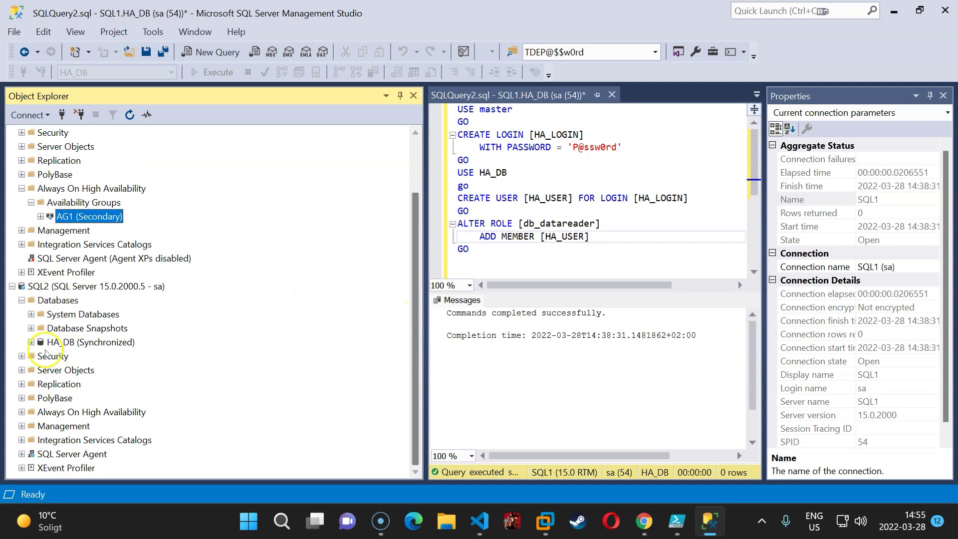
click(87, 344)
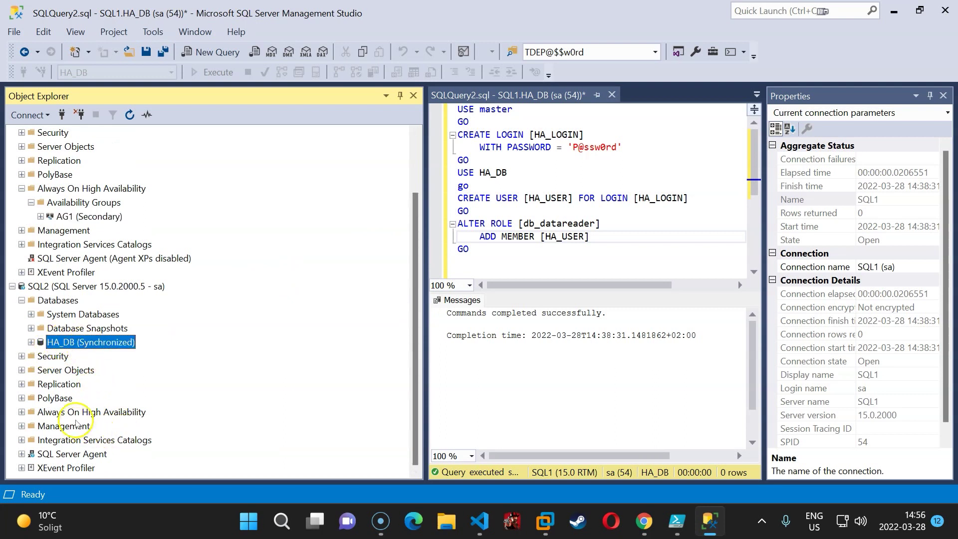
double_click(77, 415)
double_click(82, 427)
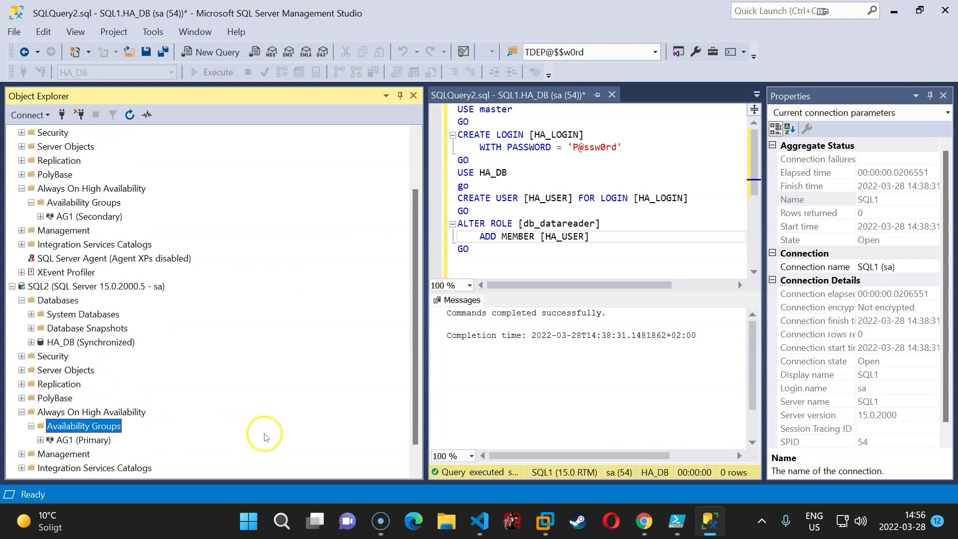
click(85, 441)
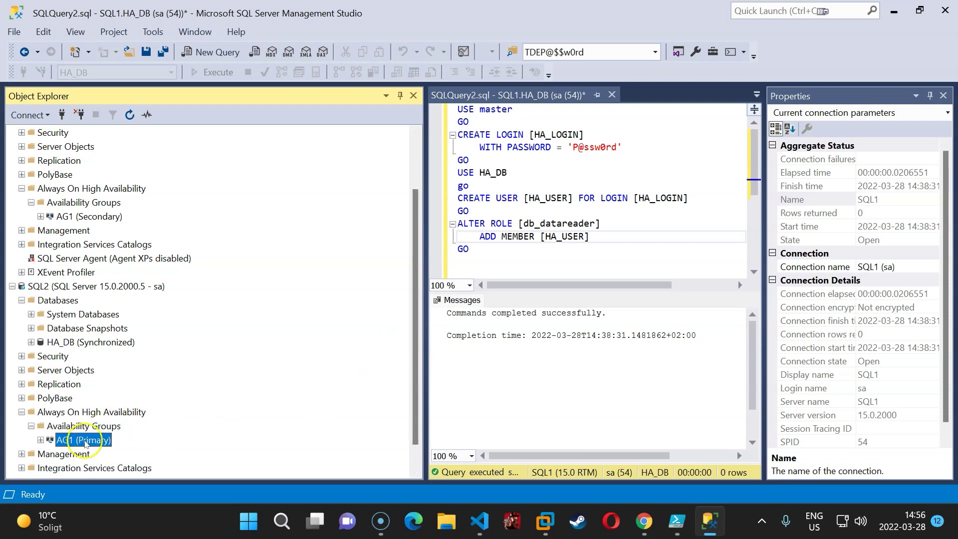
Start a failover of AG1 from SQL2 and choose SQL1 as the new primary replica.
right_click(84, 440)
click(133, 410)
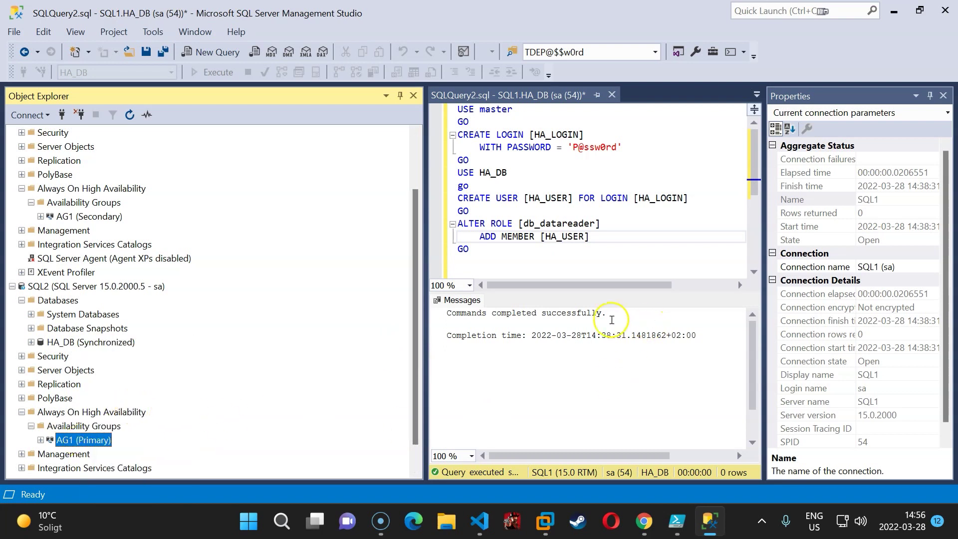
click(656, 484)
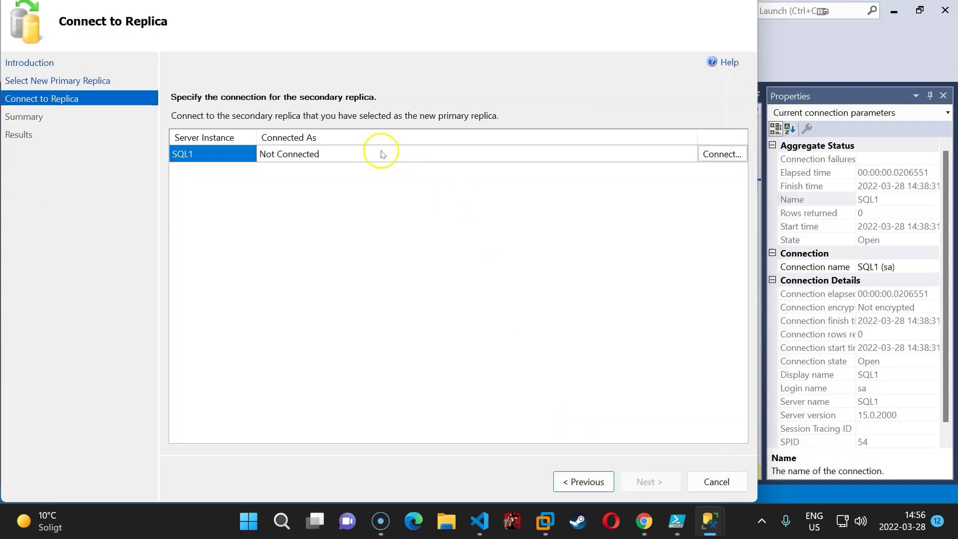
Connect to replica SQL1 as sa with SQL Server Authentication and complete the failover of AG1.
click(710, 154)
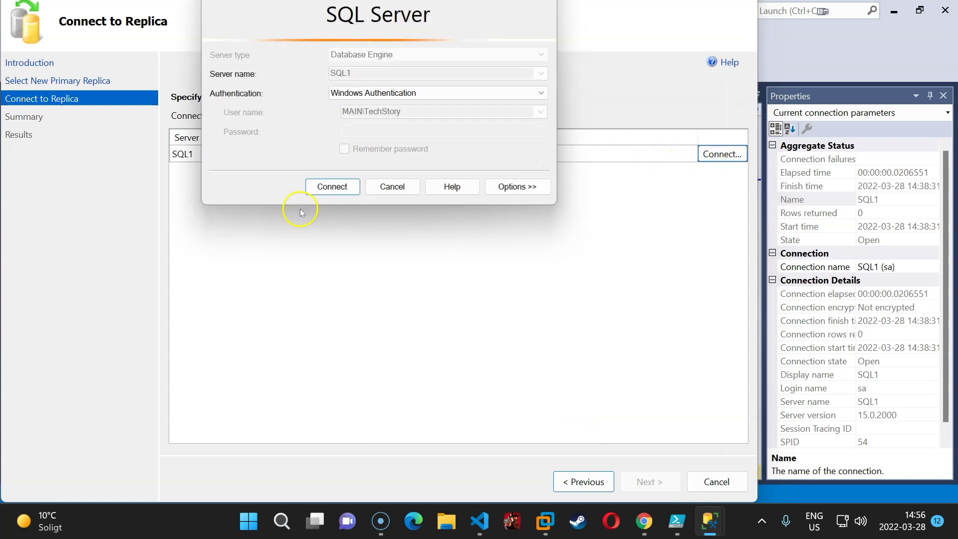
click(431, 93)
click(413, 119)
click(332, 188)
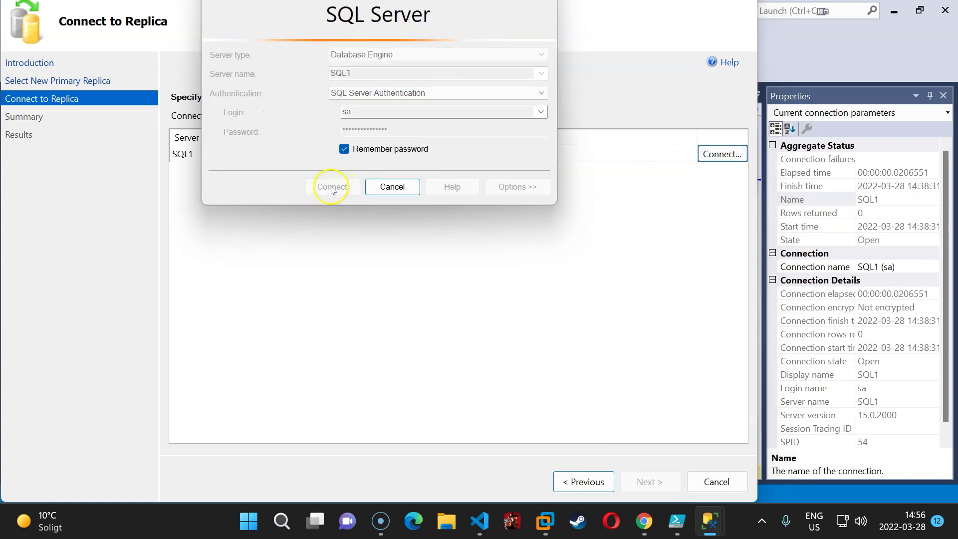
click(677, 483)
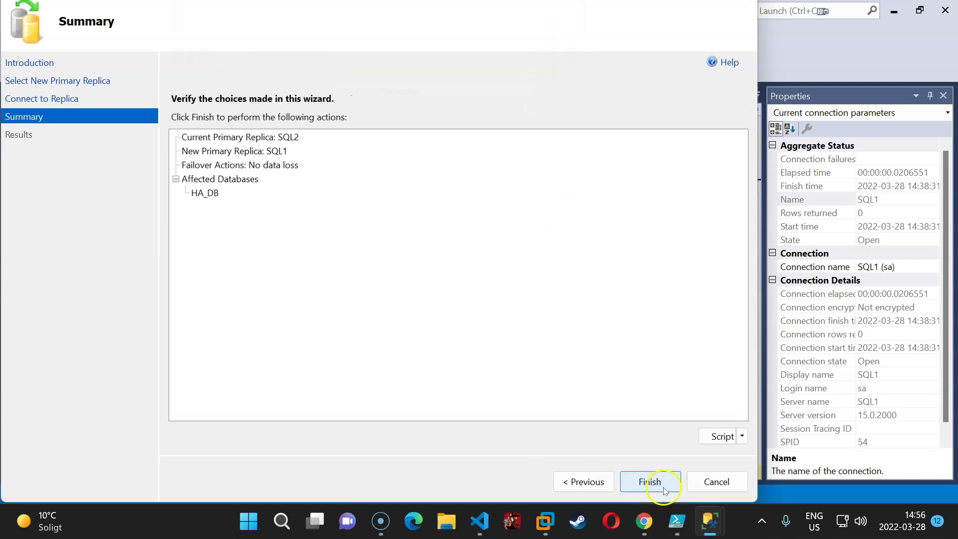
click(657, 491)
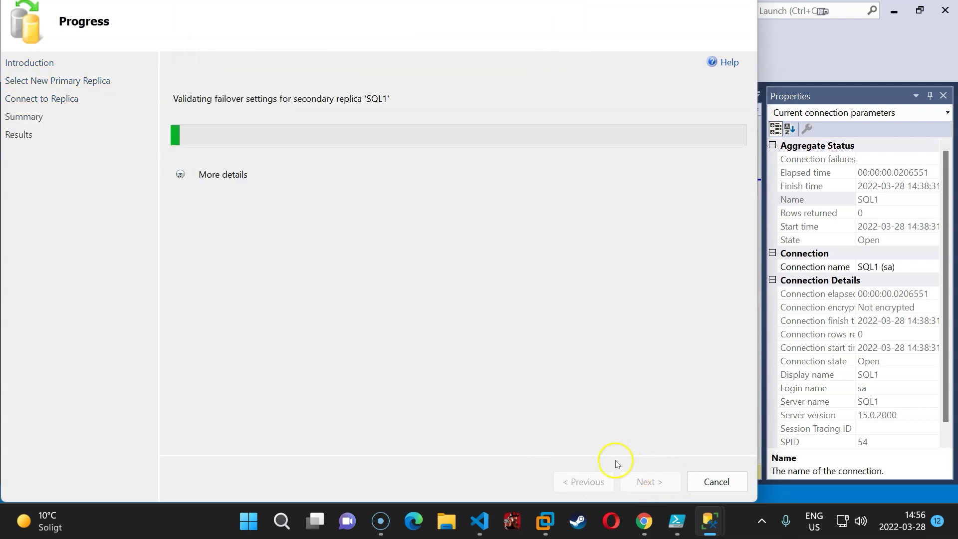
click(719, 483)
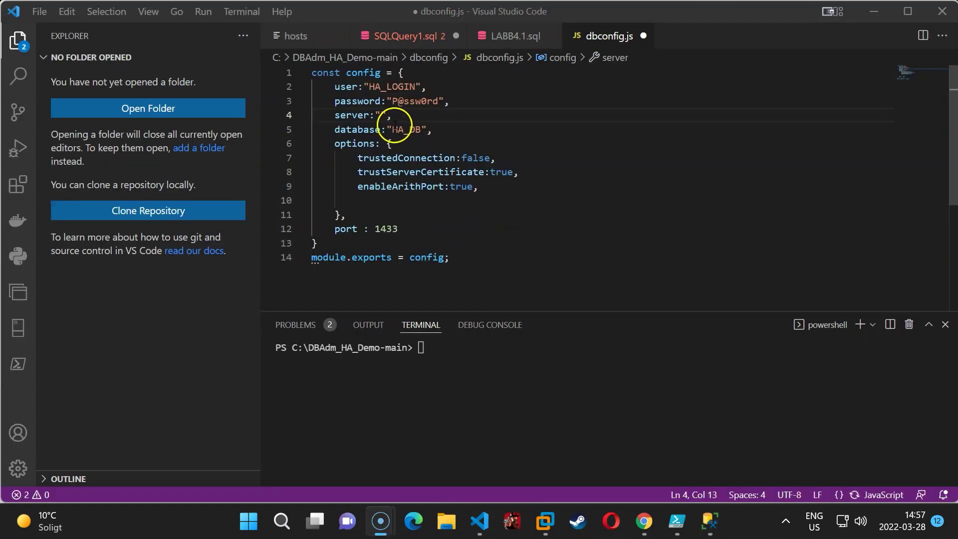
Set the server value in dbconfig.js to 10.10.10.201 in Visual Studio Code.
click(380, 111)
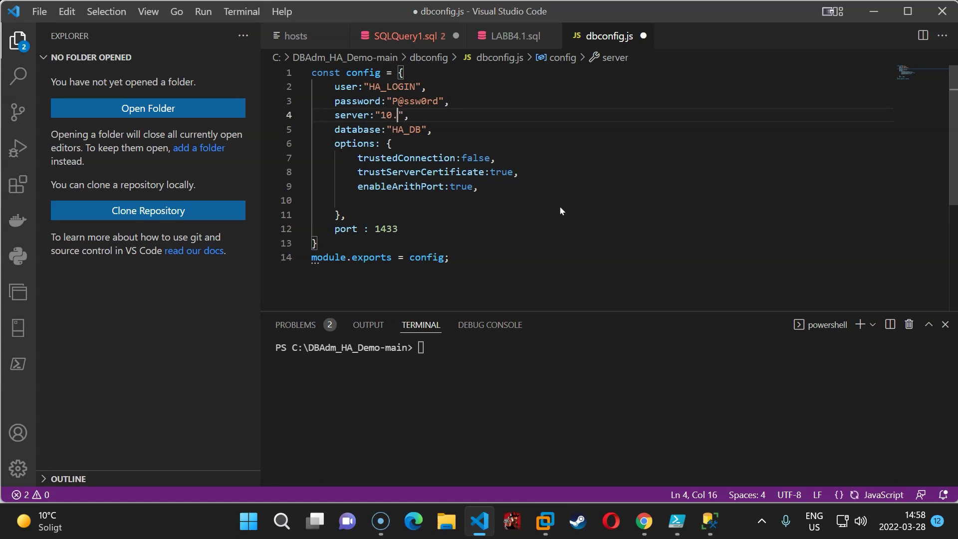
text(0.201)
Ping 10.10.10.201 from a command prompt to test its reachability, and close the prompt.
key(super+r)
text(cmd)
key(Return)
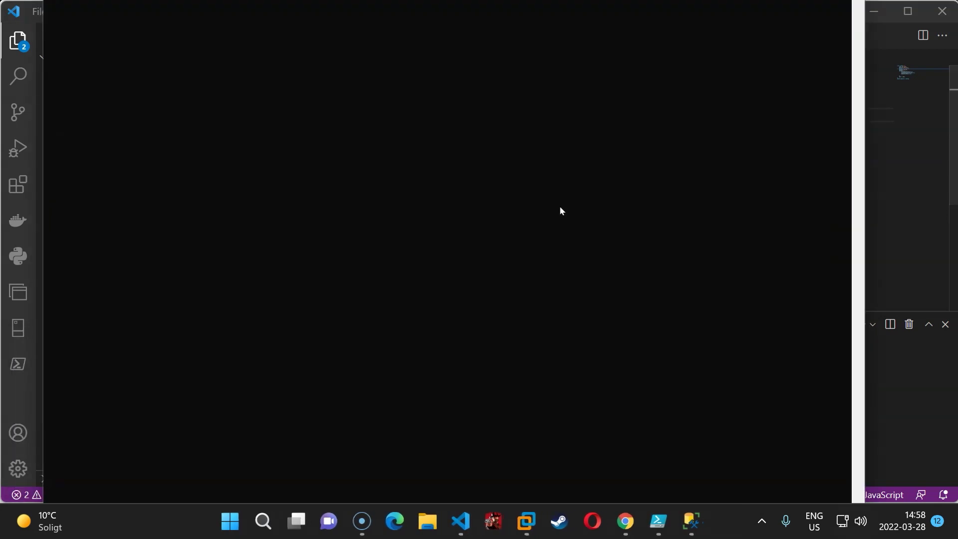
text(ping 10.)
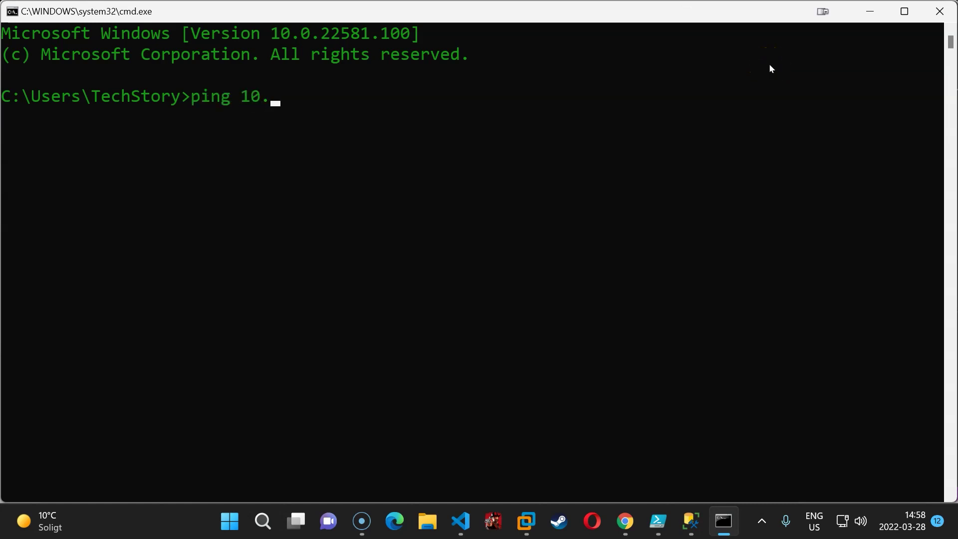
text(10.10.201)
key(Return)
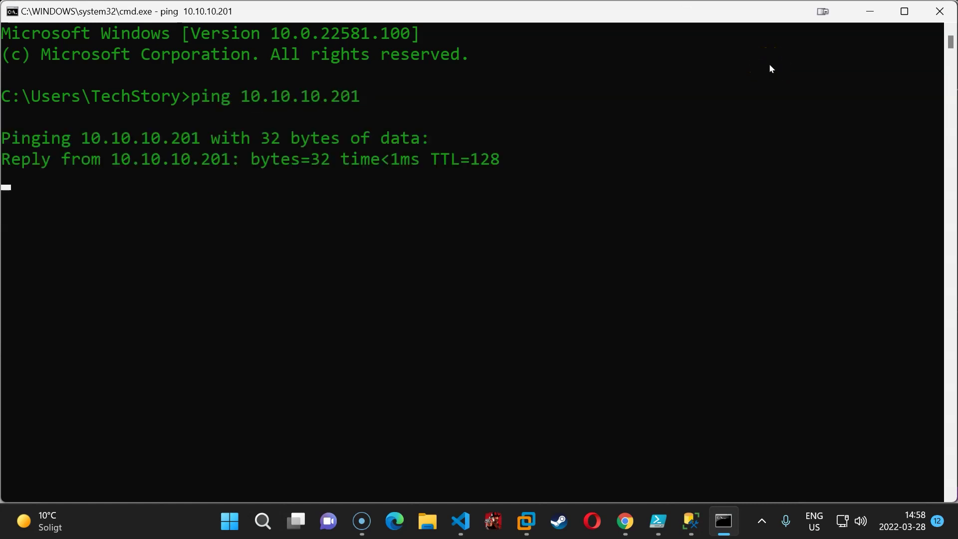
key(ctrl+c)
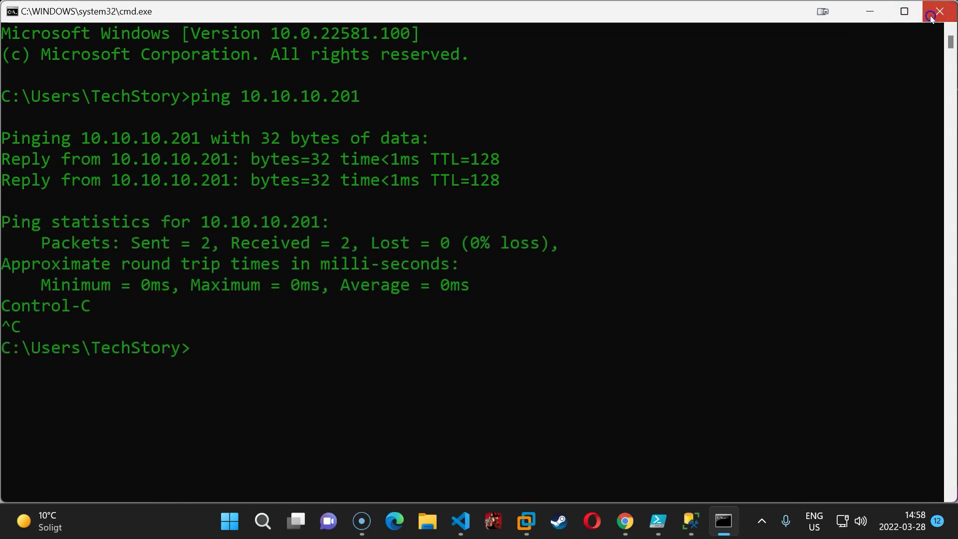
click(939, 11)
Save dbconfig.js and review its password and server entries.
click(457, 117)
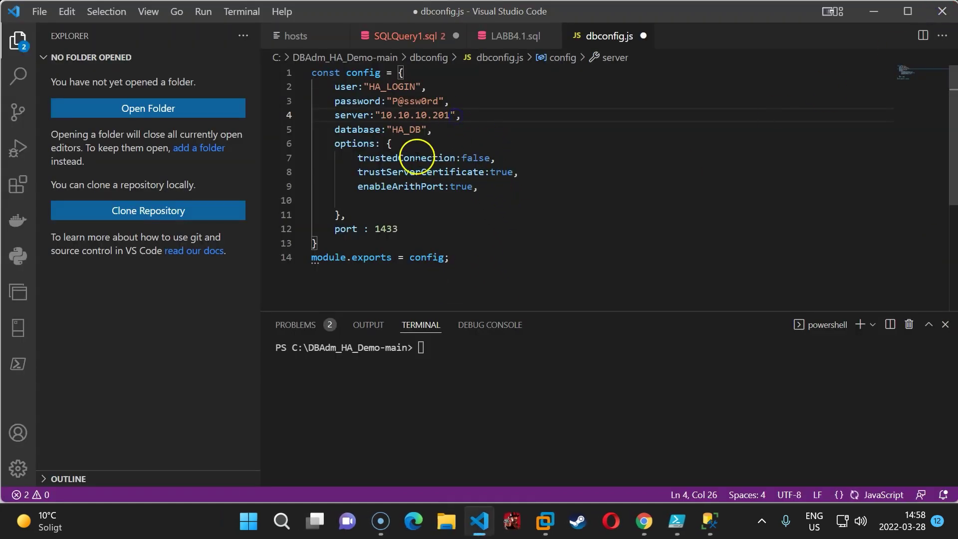
key(ctrl+s)
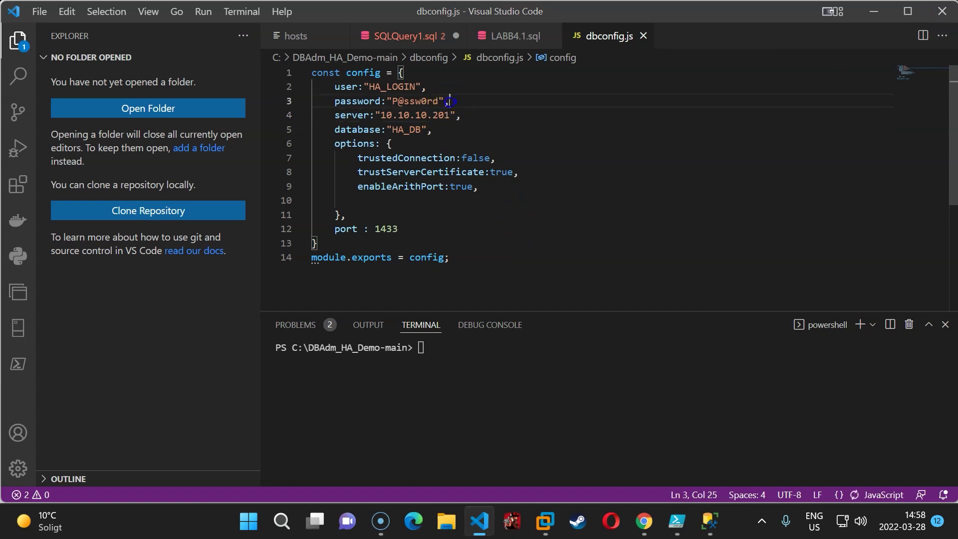
drag(450, 100, 416, 101)
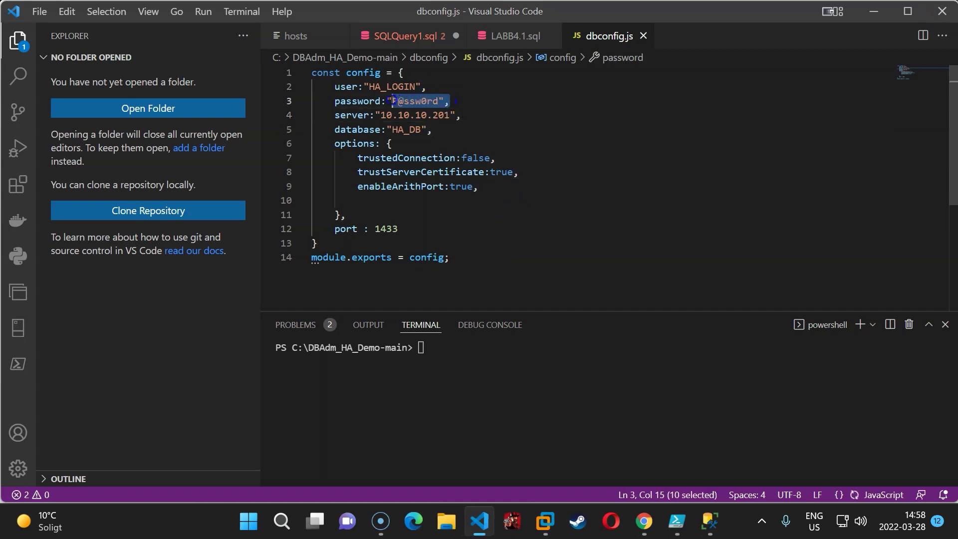
click(423, 118)
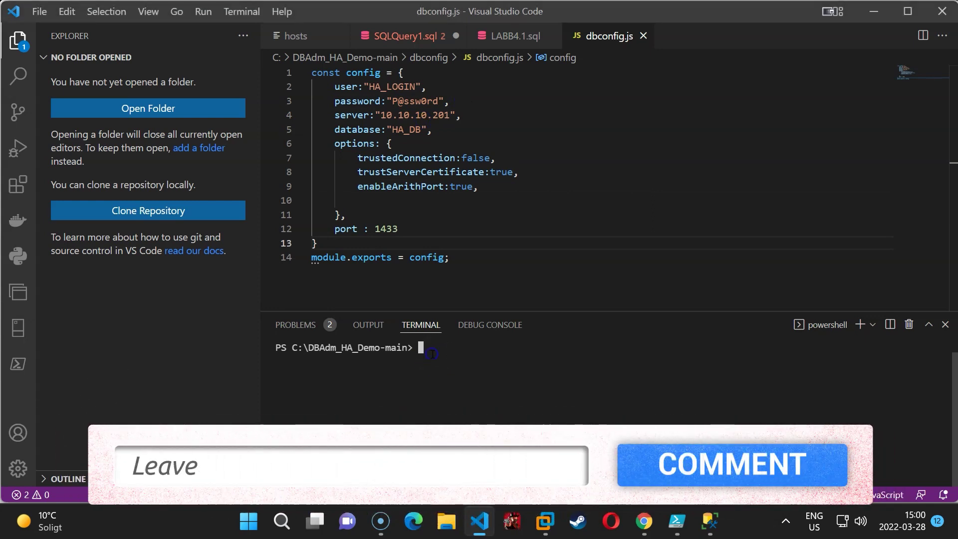
Start the demo app from the DBAdm_HA_Demo-main folder with npm start.
text(n)
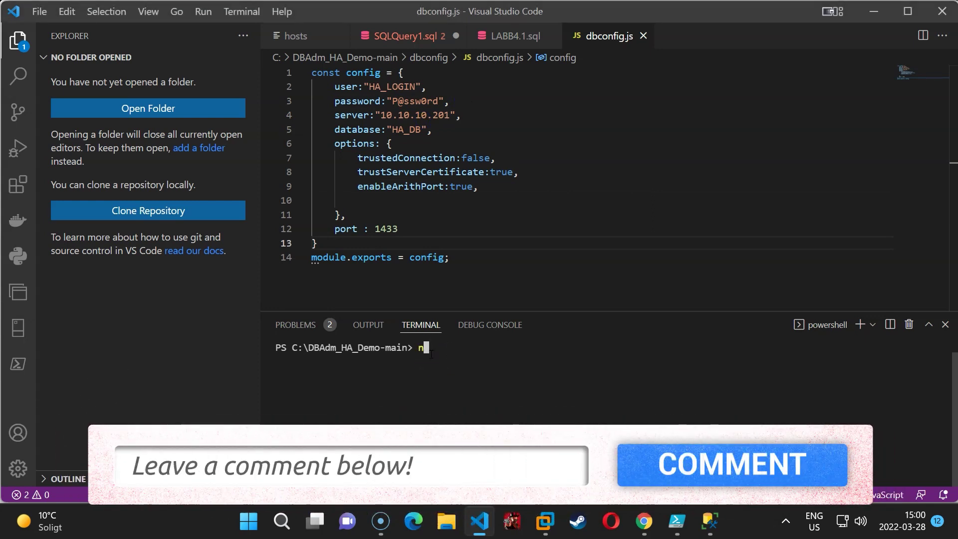
text(pm sta)
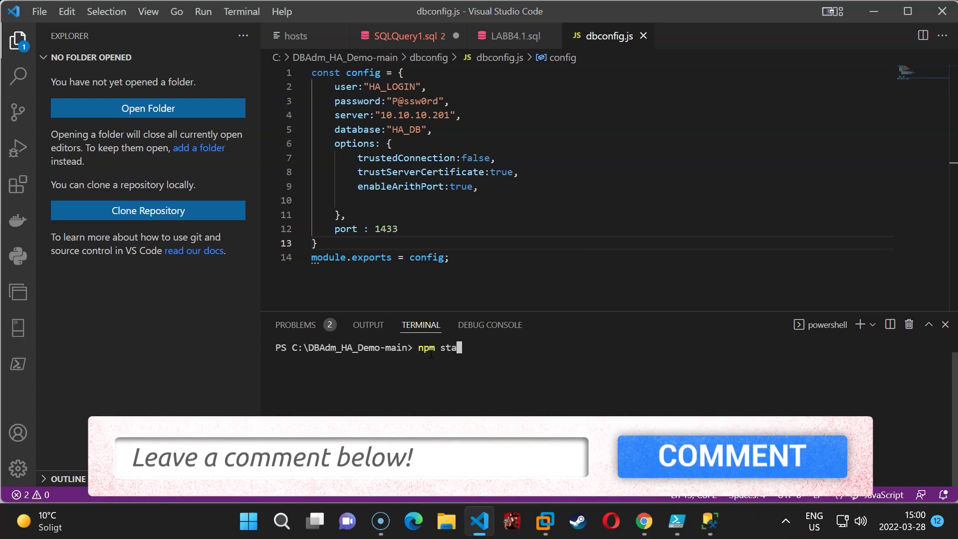
text(rt)
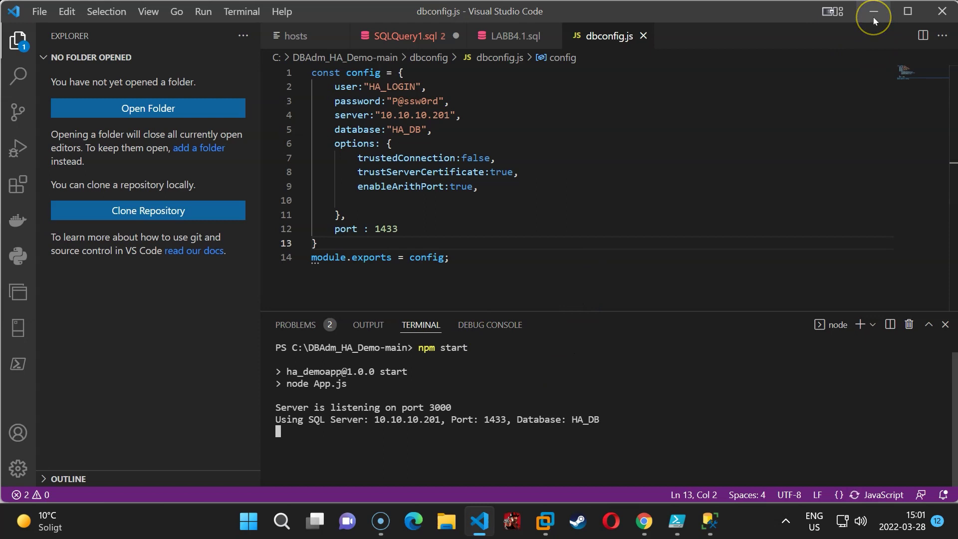
Switch to Chrome and request another customer record by its ID from localhost:3000/api/customers.
click(644, 530)
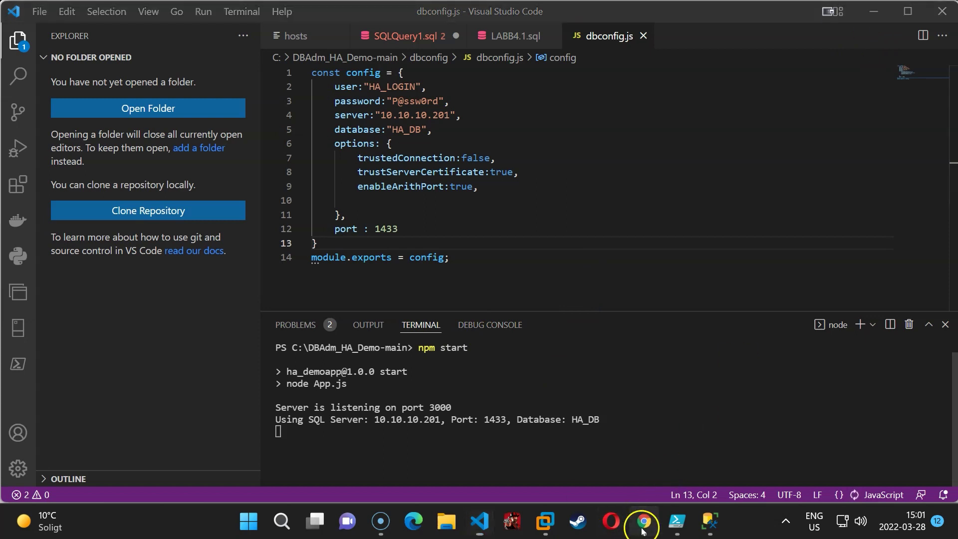
click(287, 46)
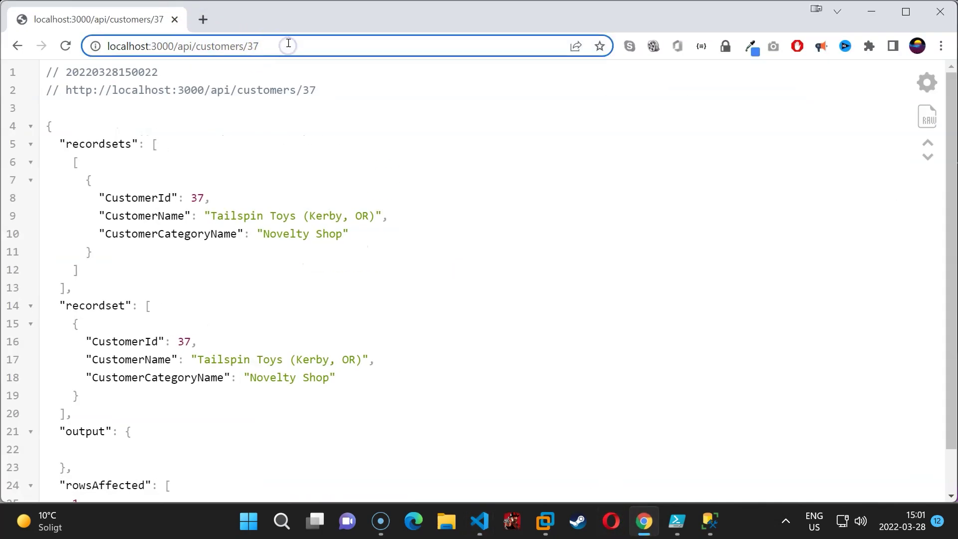
key(BackSpace)
key(BackSpace)
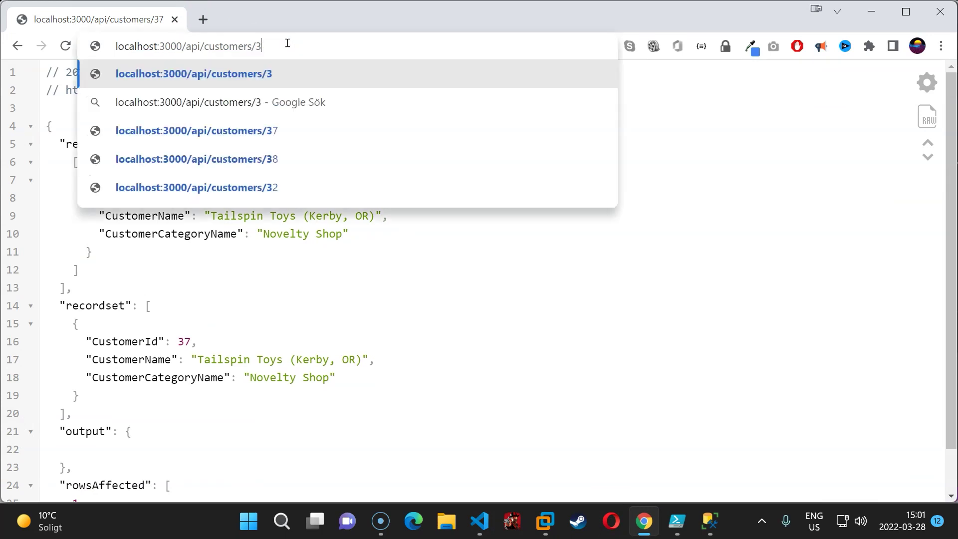
text(40)
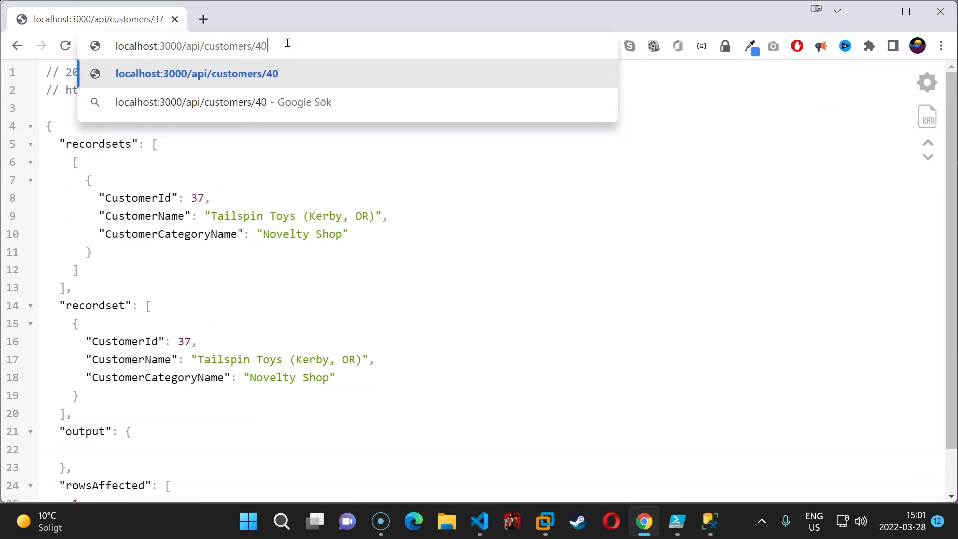
key(Return)
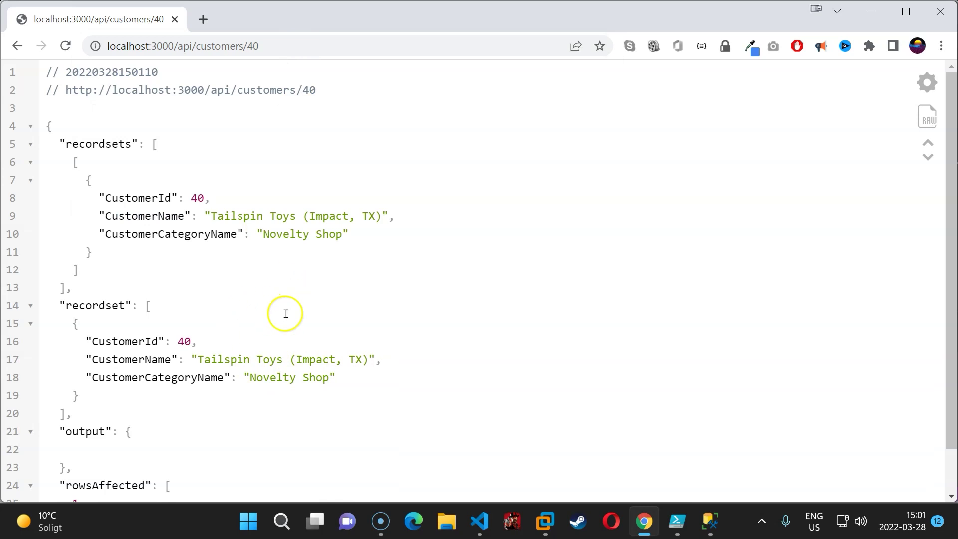
Check the AG1 roles in SSMS, shut down the SQL1 guest in VMware Workstation, and return to SSMS.
mouse_move(545, 531)
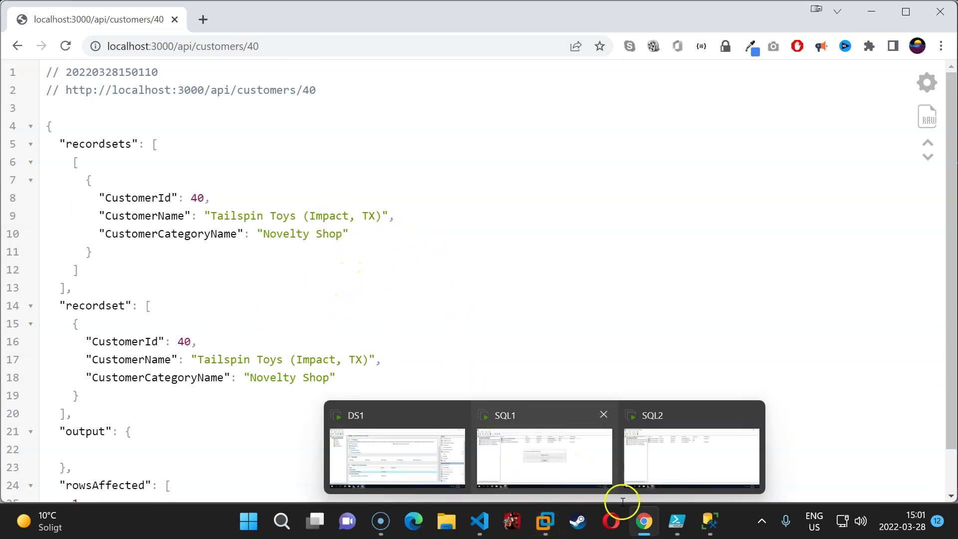
click(706, 533)
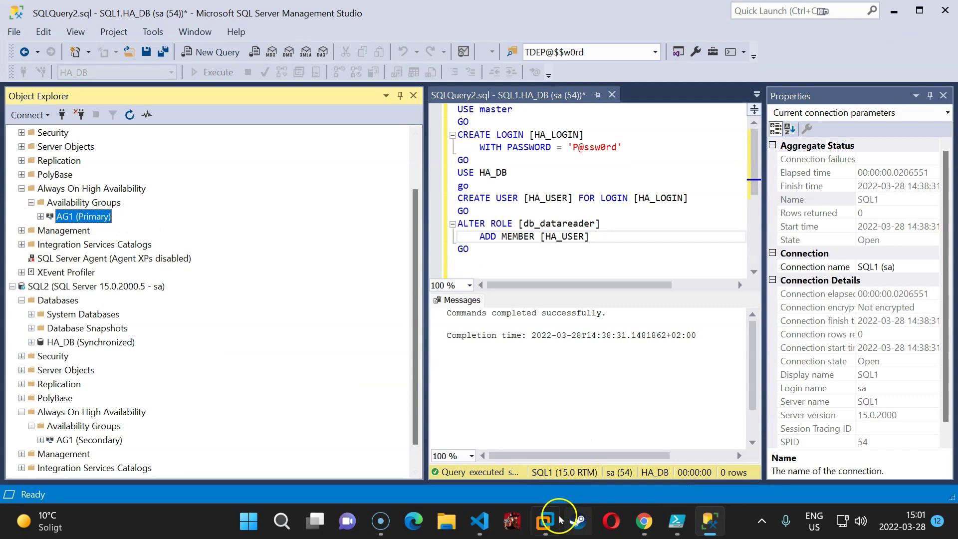
click(544, 519)
click(526, 464)
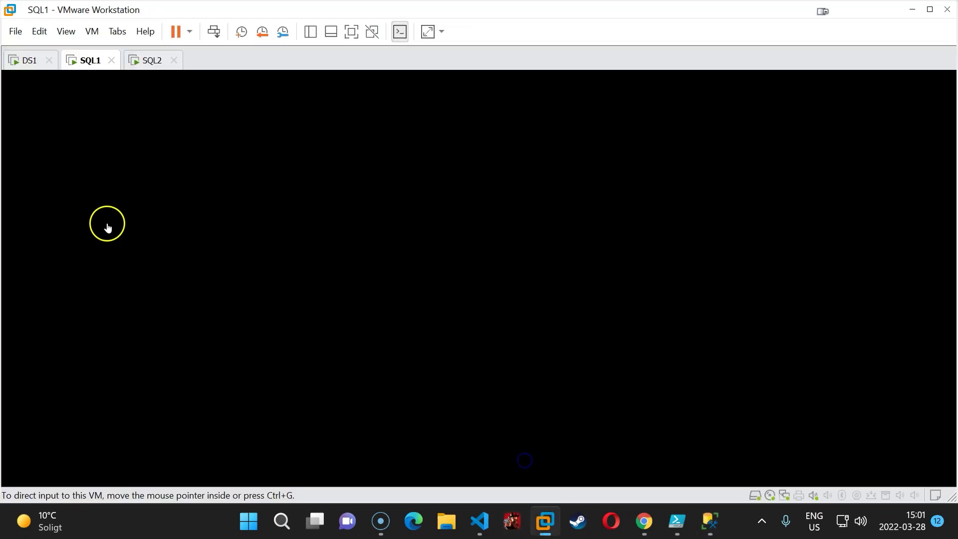
click(190, 33)
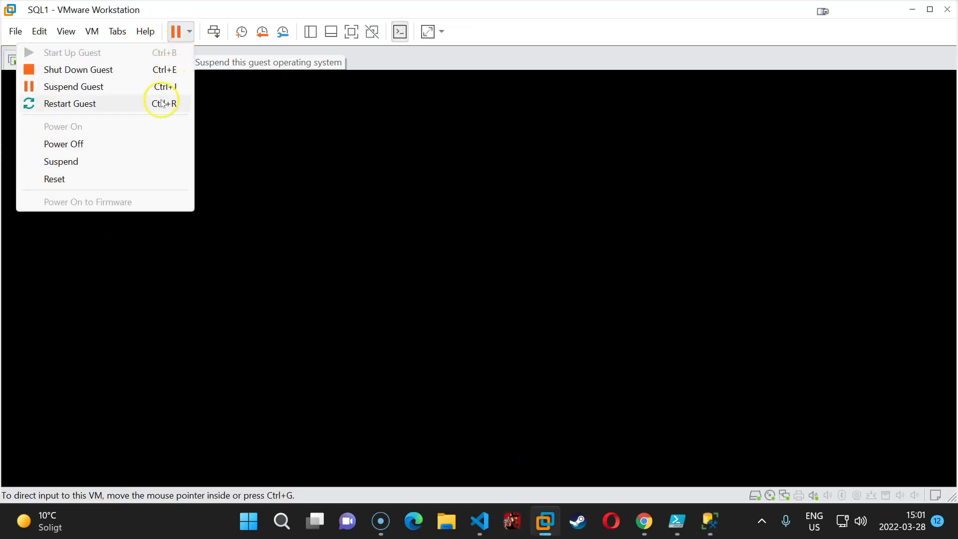
click(111, 72)
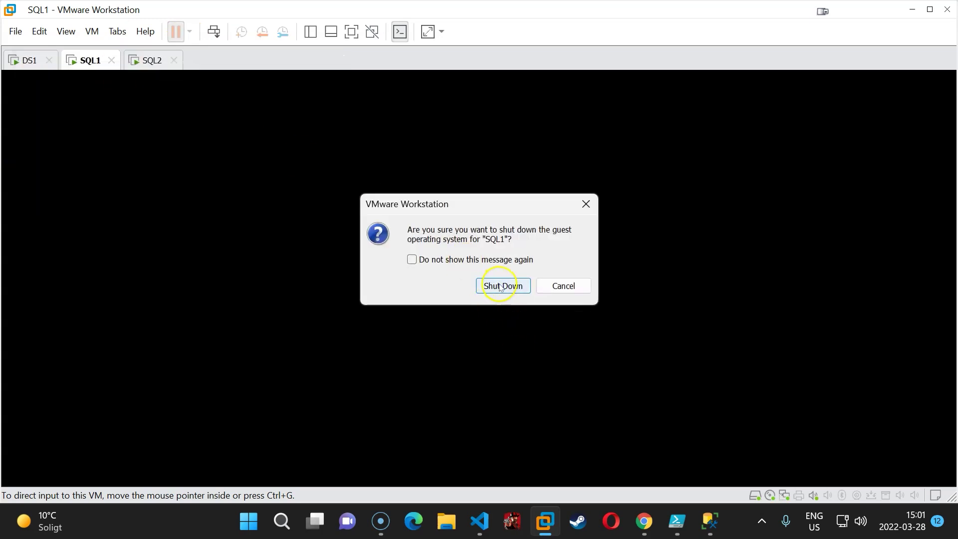
click(500, 287)
key(alt+Tab)
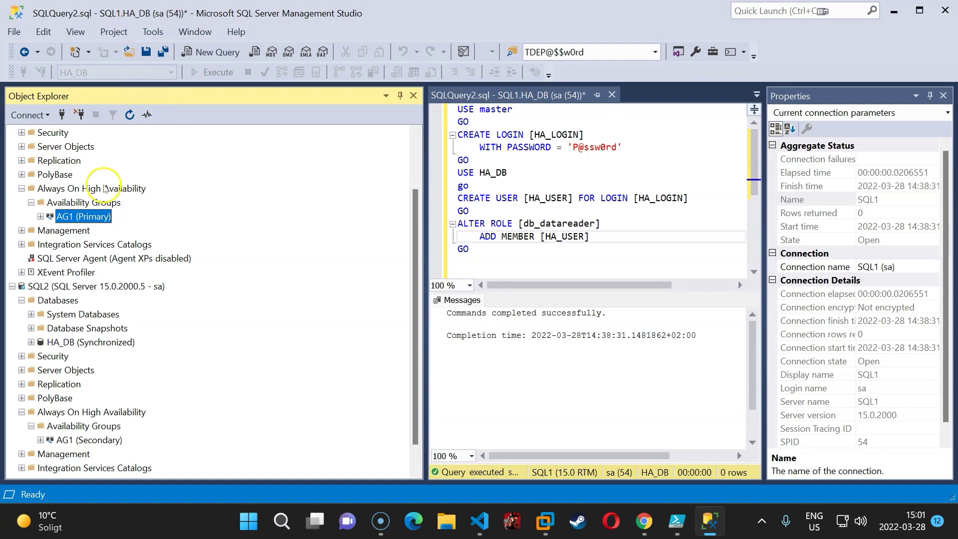
Refresh the Always On High Availability tree in Object Explorer and check the AG1 role on SQL2.
click(128, 116)
click(117, 230)
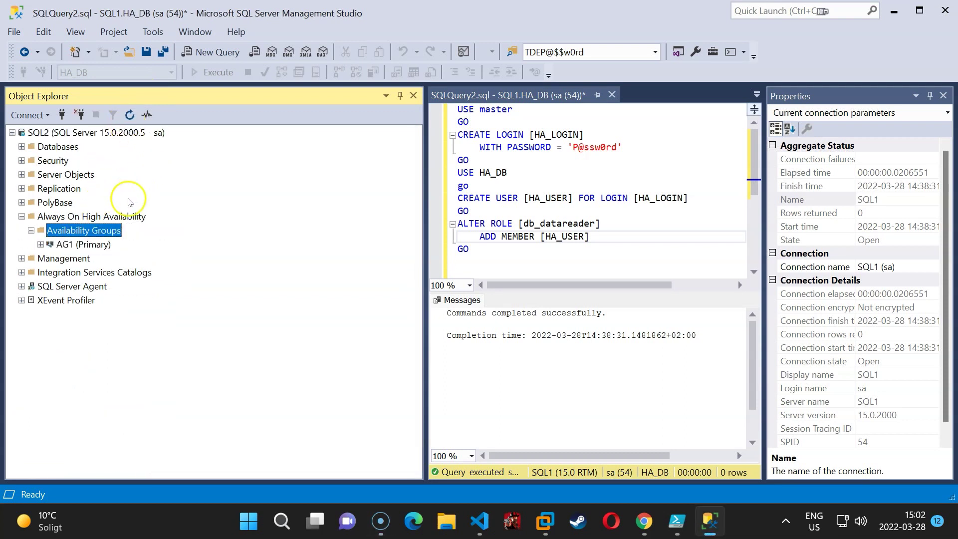
click(46, 132)
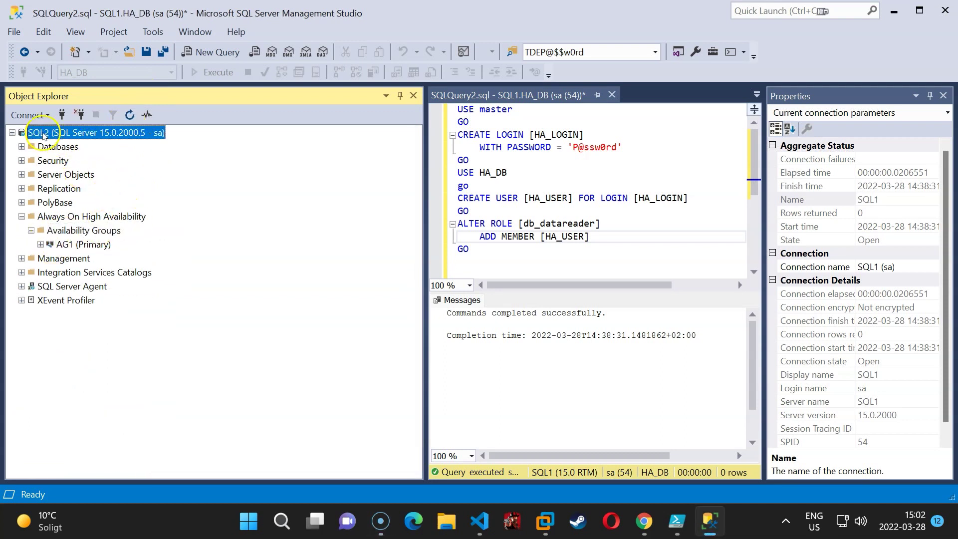
click(88, 246)
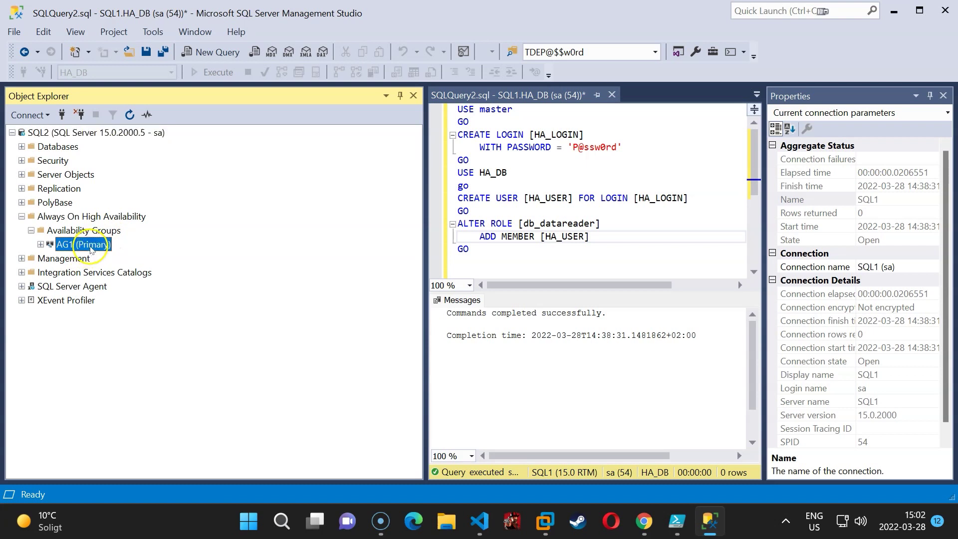
Switch to Chrome and request the customer record with the next ID from localhost:3000/api/customers to test the app after the SQL1 shutdown.
click(648, 527)
click(270, 48)
double_click(272, 48)
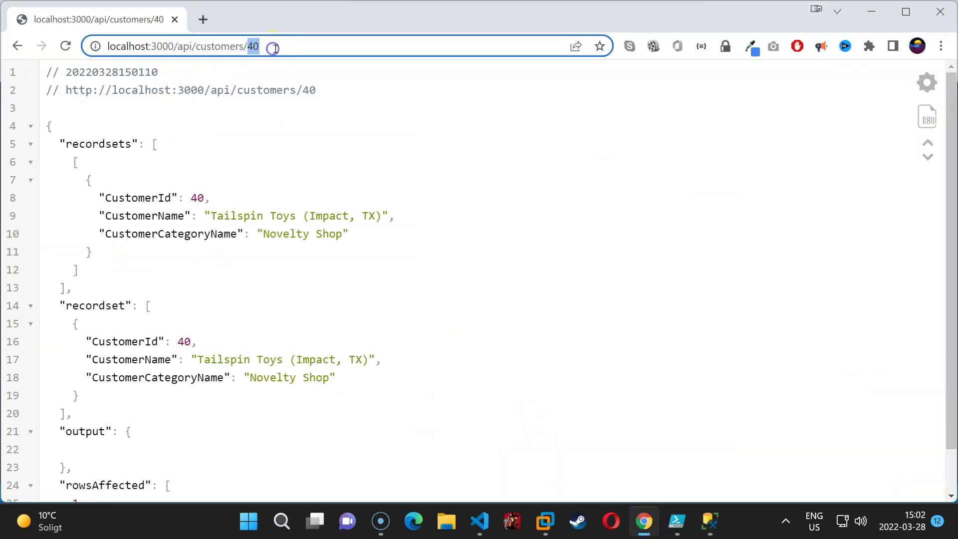
key(BackSpace)
text(1)
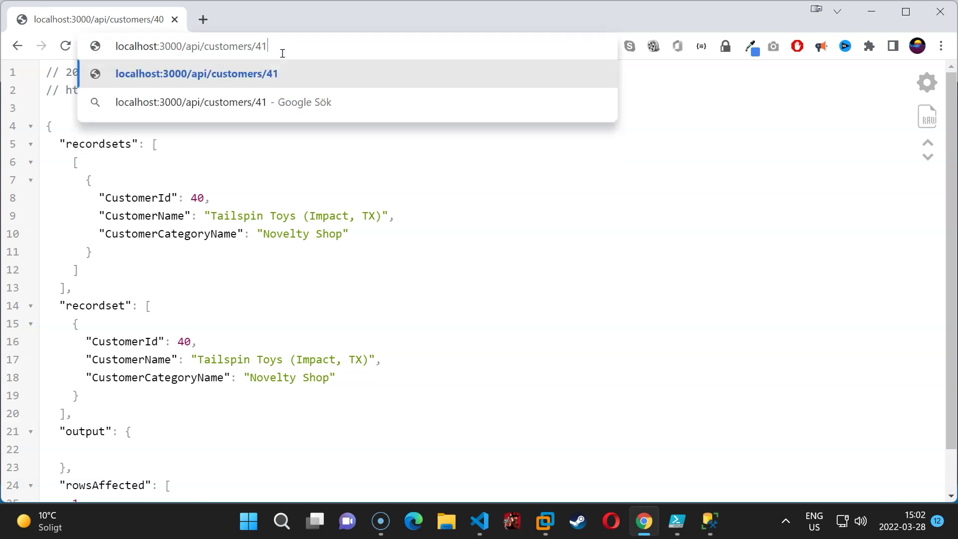
key(Return)
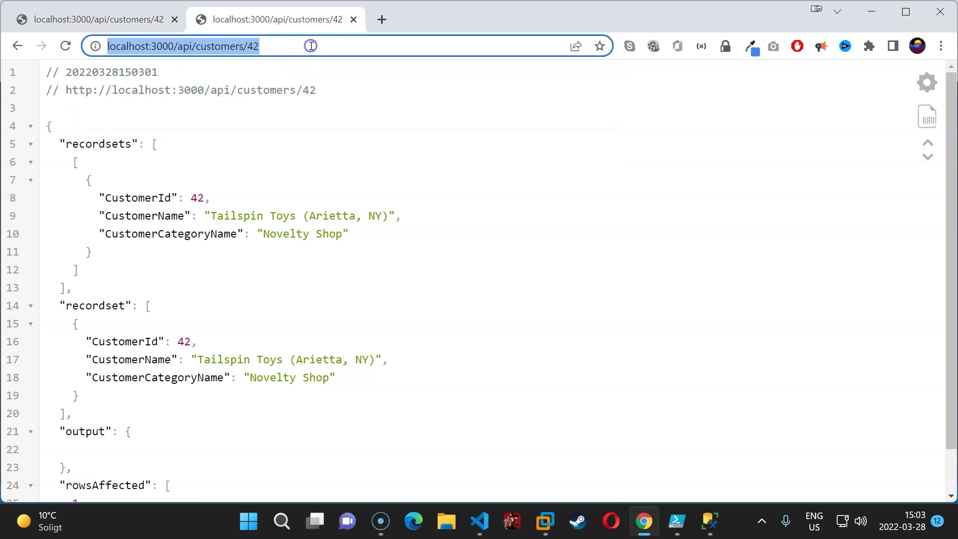
Request one more customer record by a different ID in the second localhost:3000/api/customers page, and return to SSMS.
double_click(310, 47)
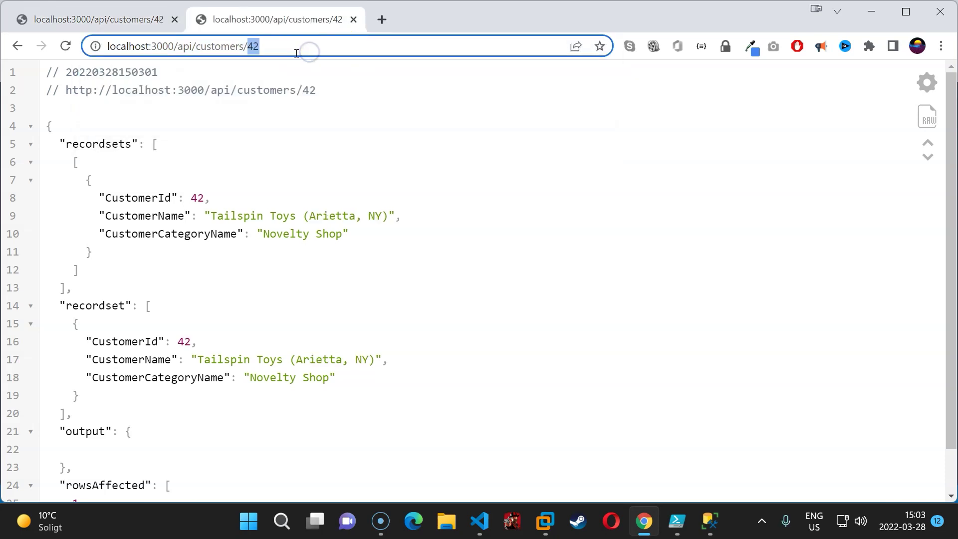
text(60)
key(Return)
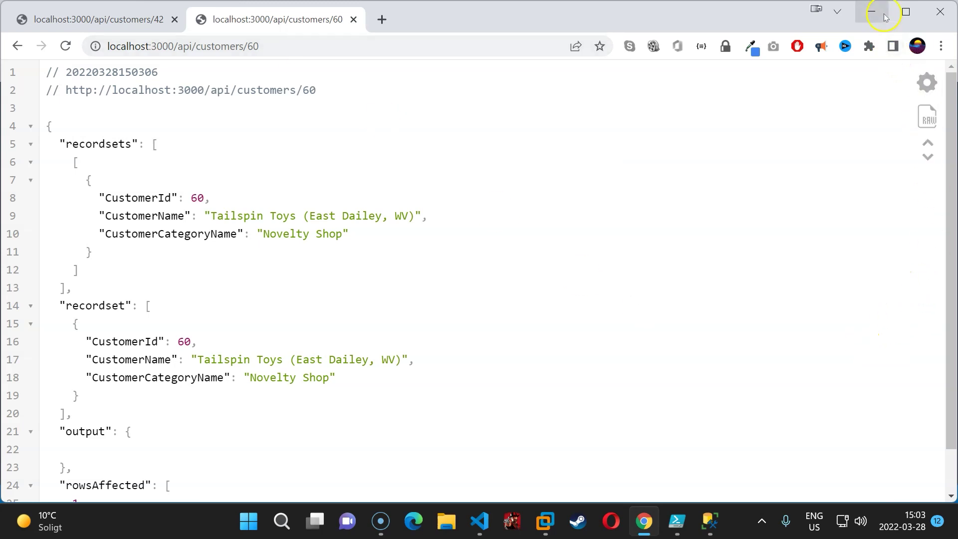
mouse_move(723, 518)
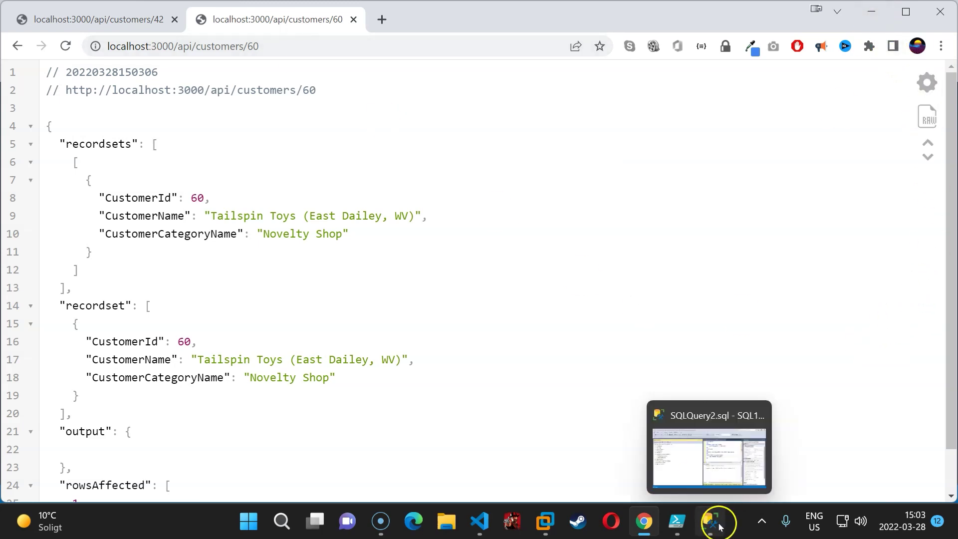
click(657, 458)
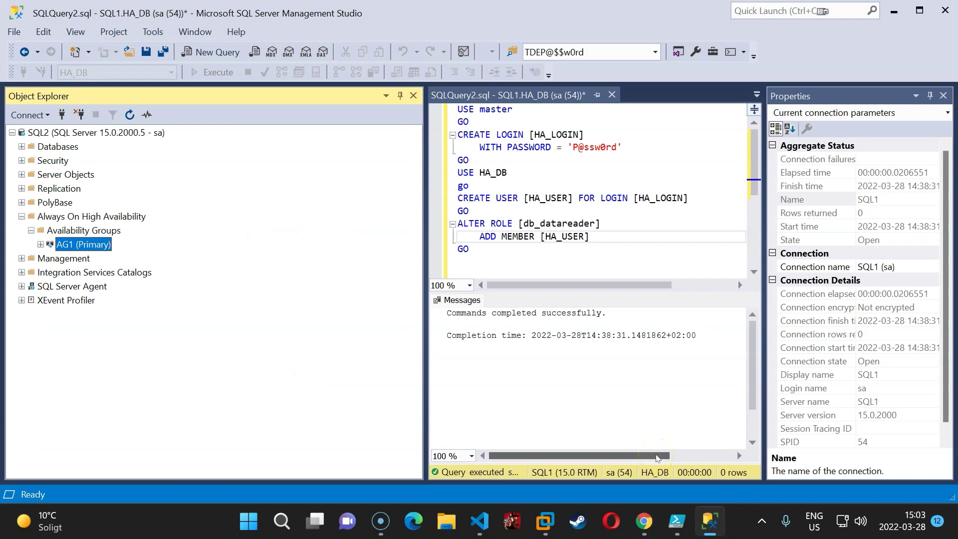